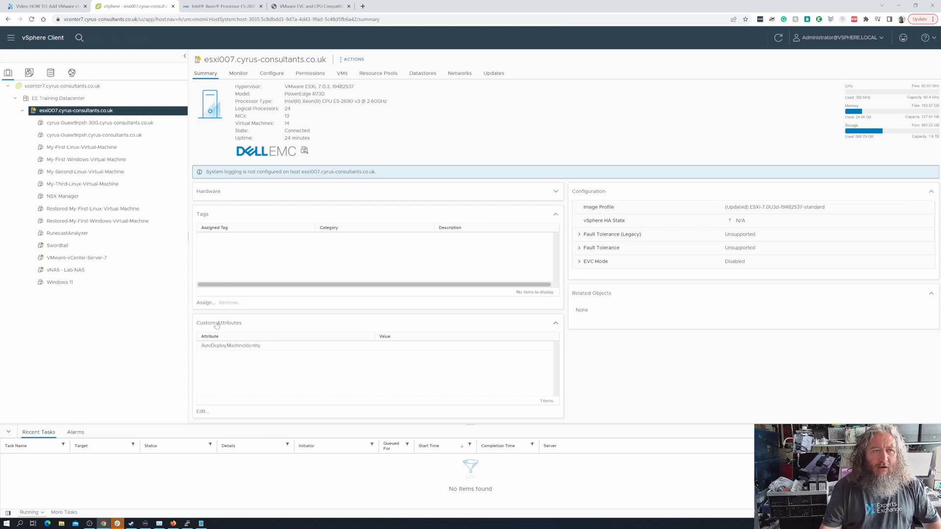
- Copy the esxi007 host's processor type from its vSphere summary
left_click(45, 6)
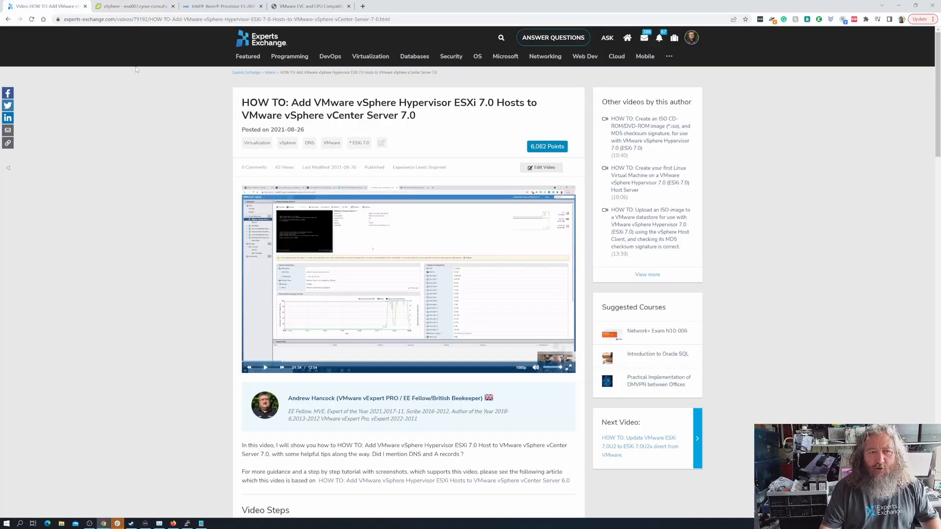
left_click(147, 7)
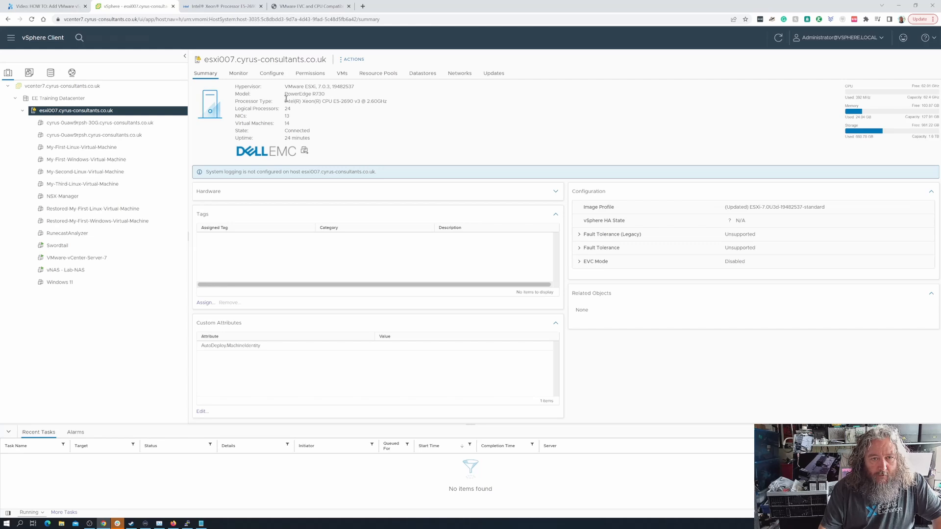
left_click_drag(285, 101, 392, 105)
right_click(376, 102)
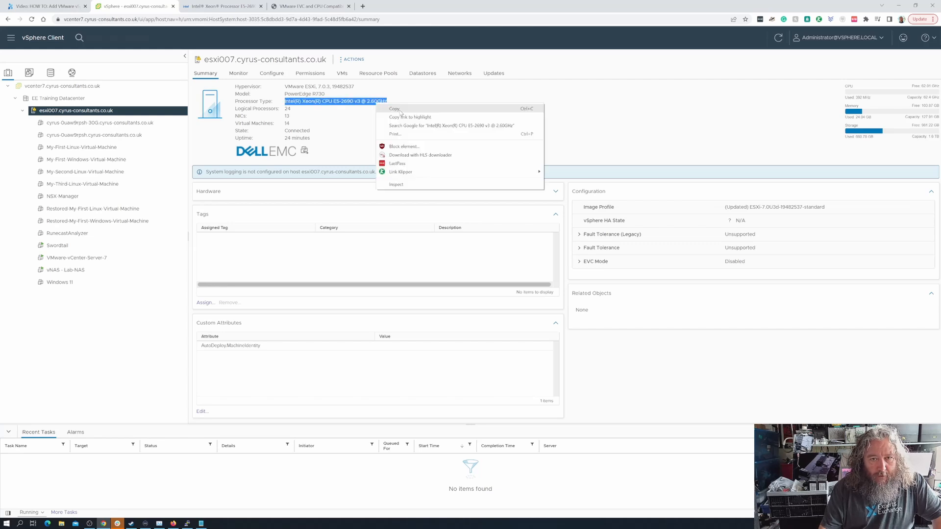
left_click(387, 107)
- Web-search the copied processor name in a new browser tab
left_click(220, 5)
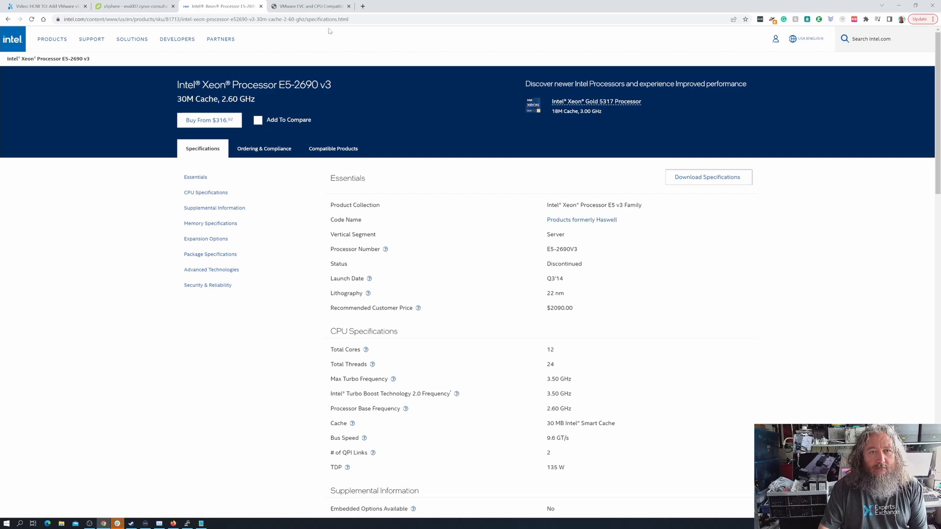
left_click(363, 6)
right_click(353, 20)
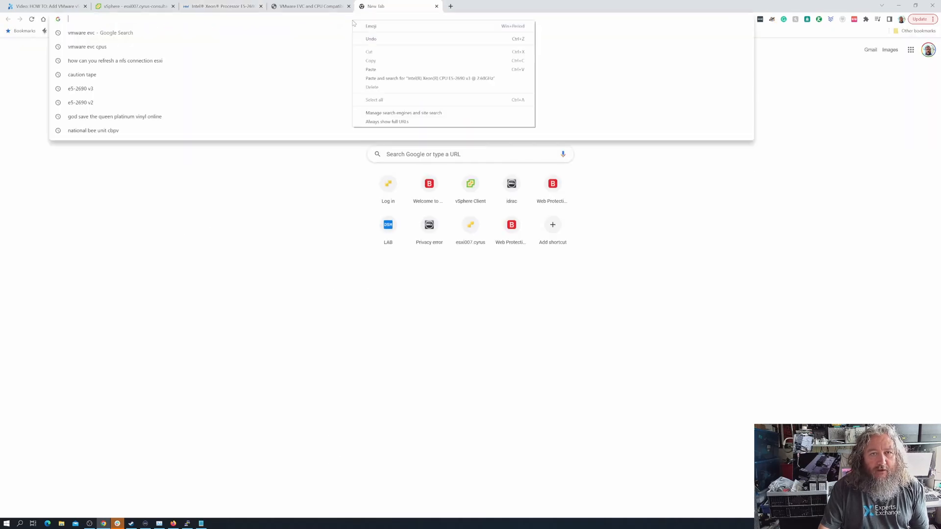
left_click(384, 77)
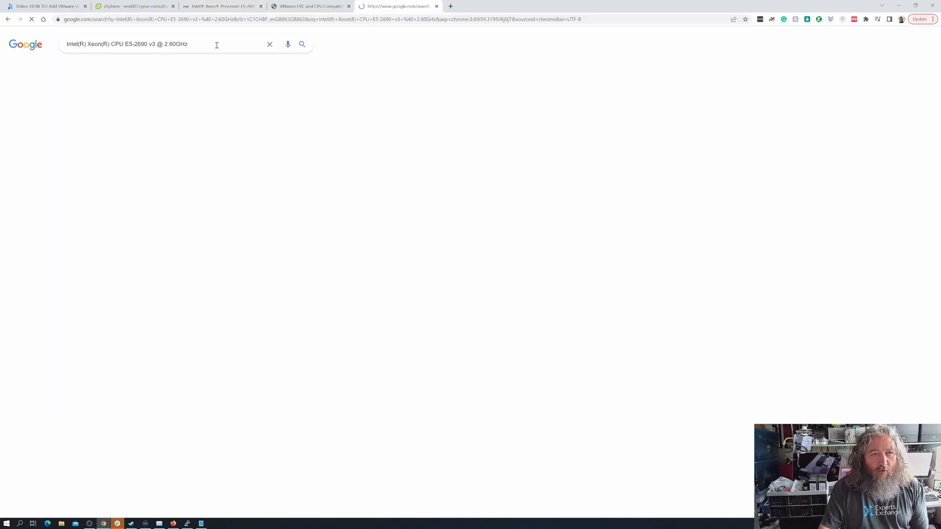
- Change the query to Xeon E5-2690 v2 and open its Intel ARK specifications page
left_click(153, 44)
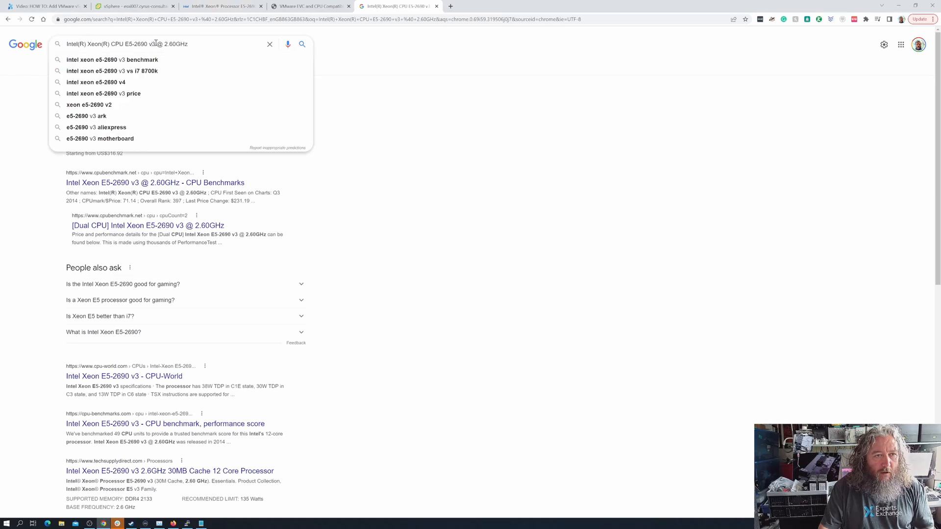
key("BackSpace")
type("2")
key("Return")
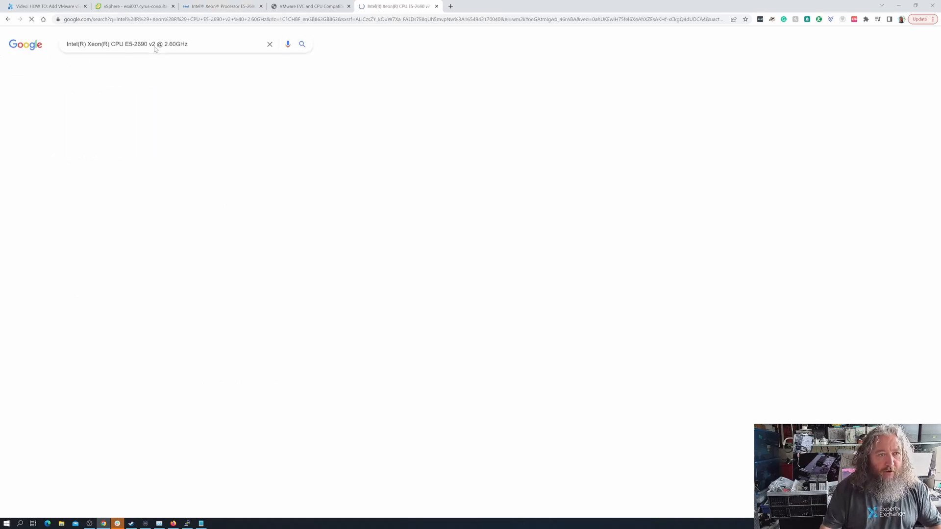
left_click(132, 108)
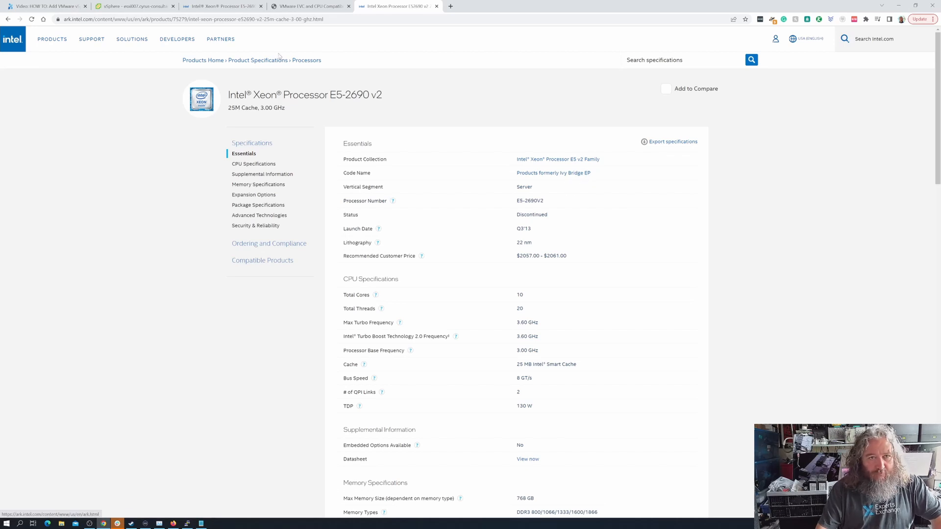
- Switch back to the Xeon E5-2690 v3 Intel ARK page: 12 cores, 2.60 GHz, Haswell
left_click(240, 10)
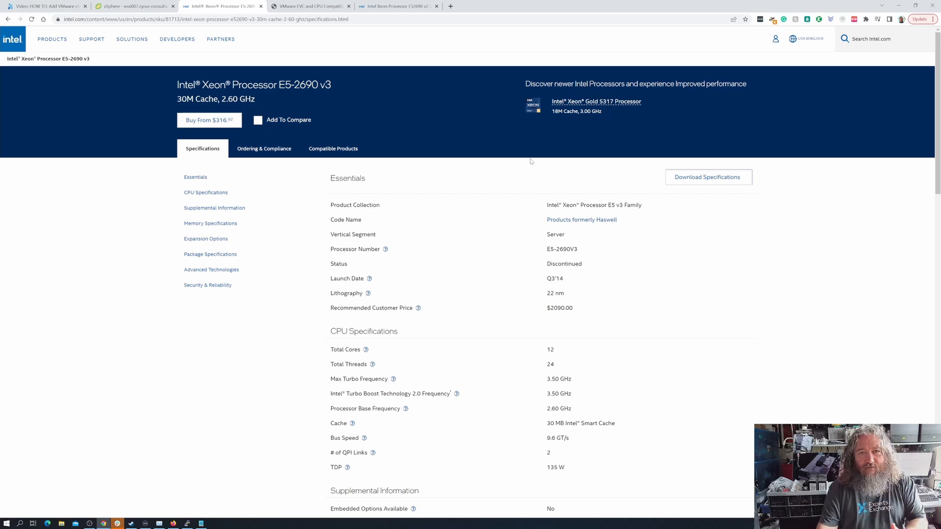
- Review the E5-2690 v2 ARK specs, then go back to the esxi007 host summary
left_click(399, 7)
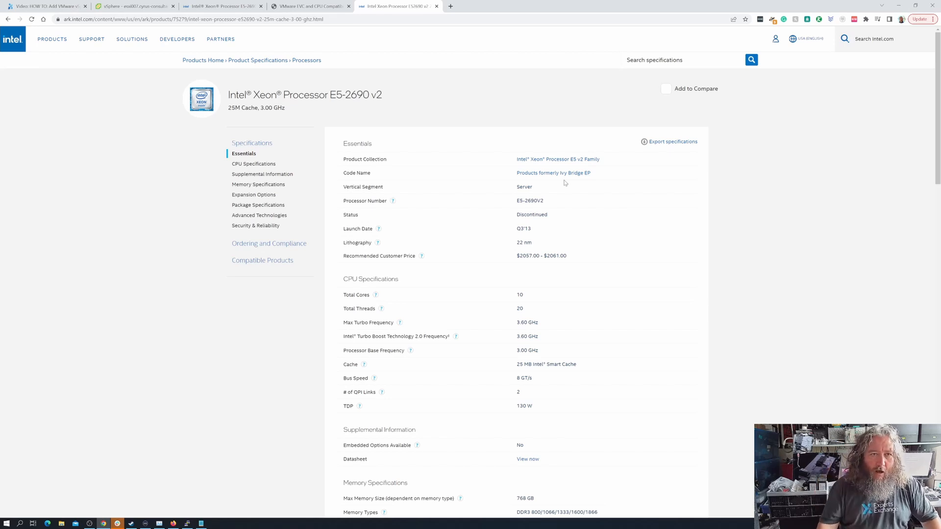
left_click(125, 6)
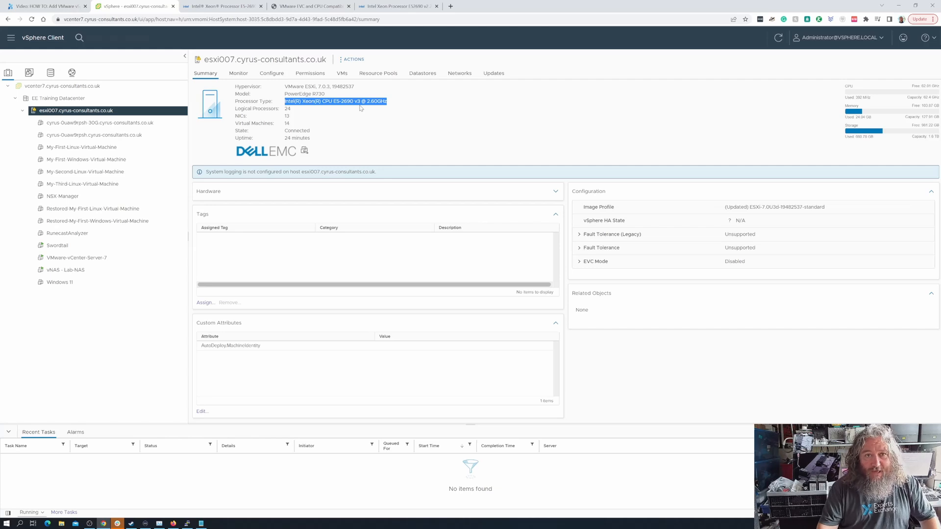
- Show the Xeon E5-2690 v2 Intel ARK page again: 10 cores, 130 W
left_click(392, 7)
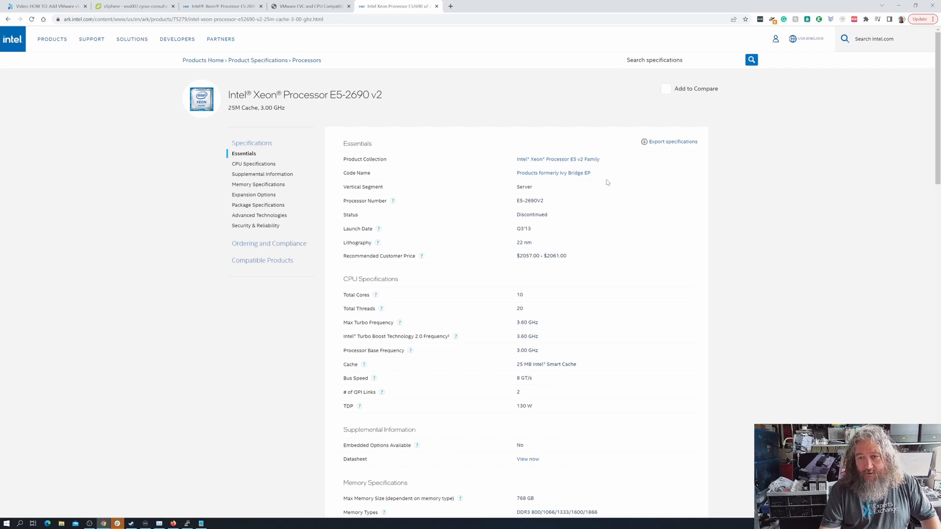
- Glance at the v3 specs, then open the VMware EVC KB at the vCenter 7.0 EVC modes list
left_click(212, 9)
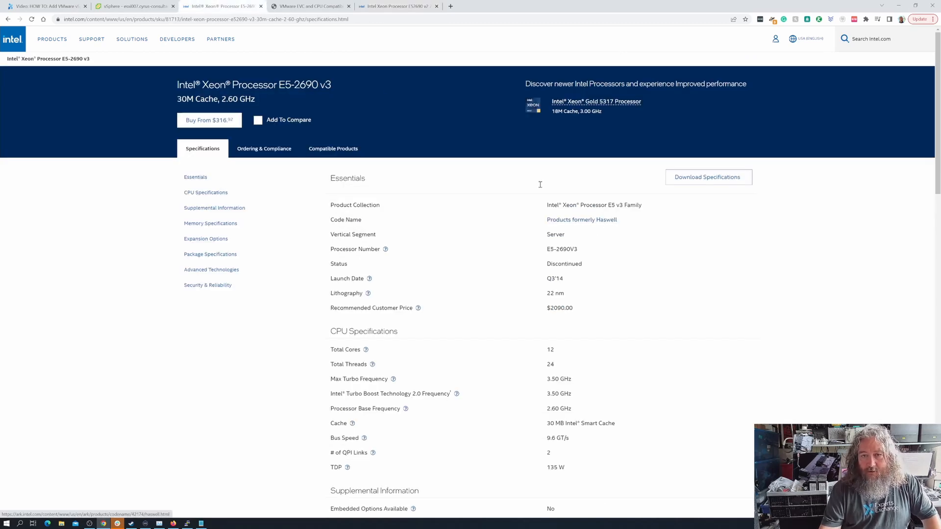
left_click(332, 9)
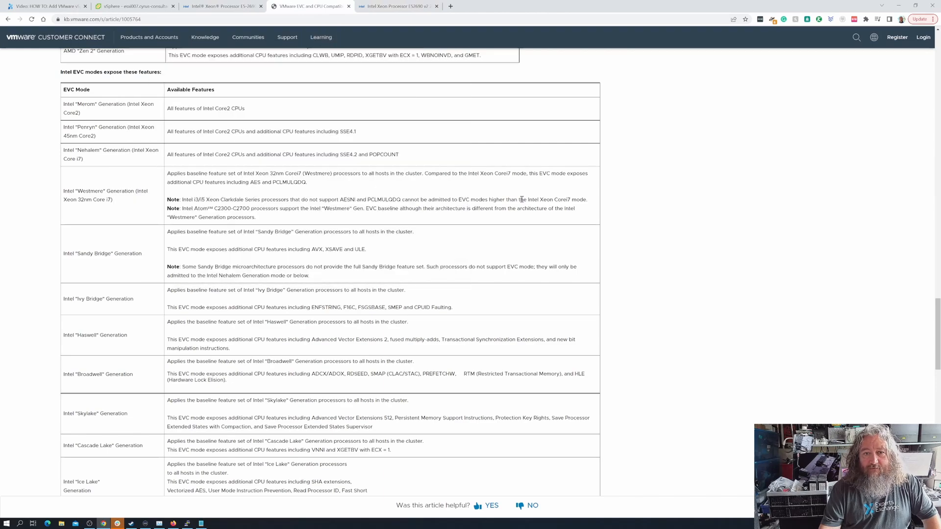
scroll(374, 288, "up", 3)
scroll(374, 287, "up", 8)
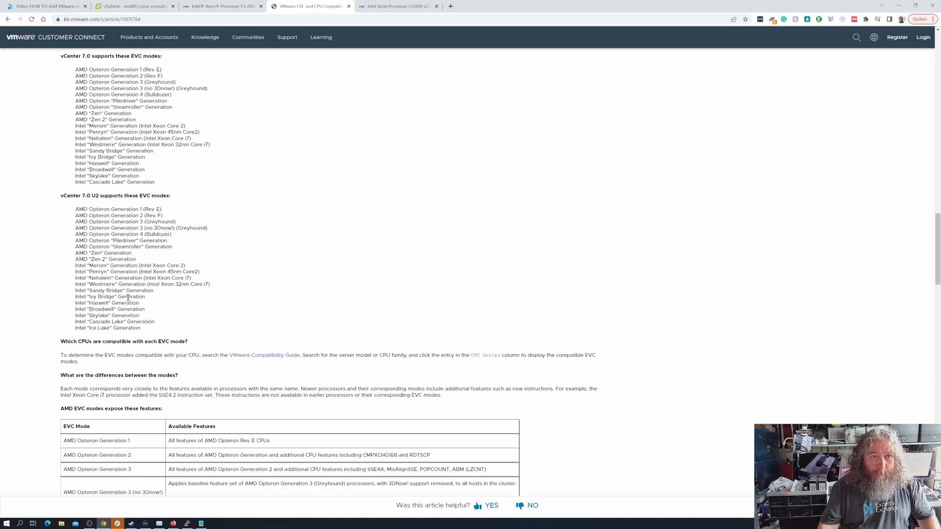
- Return to the esxi007 host summary, then select the EE Training Datacenter
left_click(133, 6)
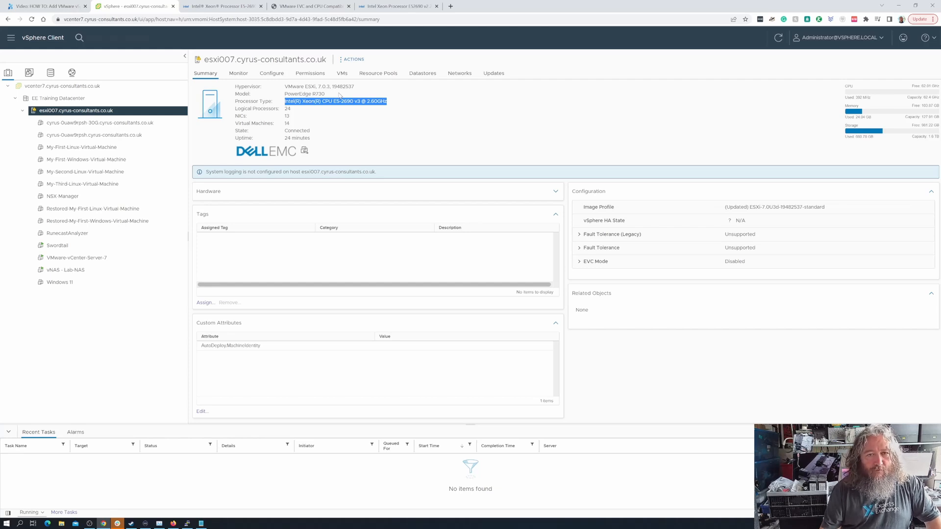
left_click(83, 99)
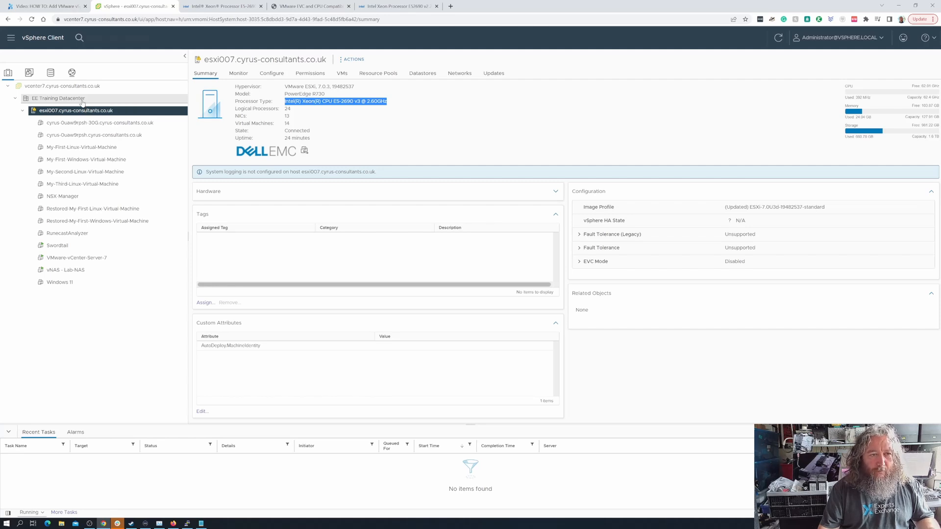
- Launch Add Host on EE Training Datacenter and enter host name esxi009.cyrus-consultants.co.uk
right_click(85, 101)
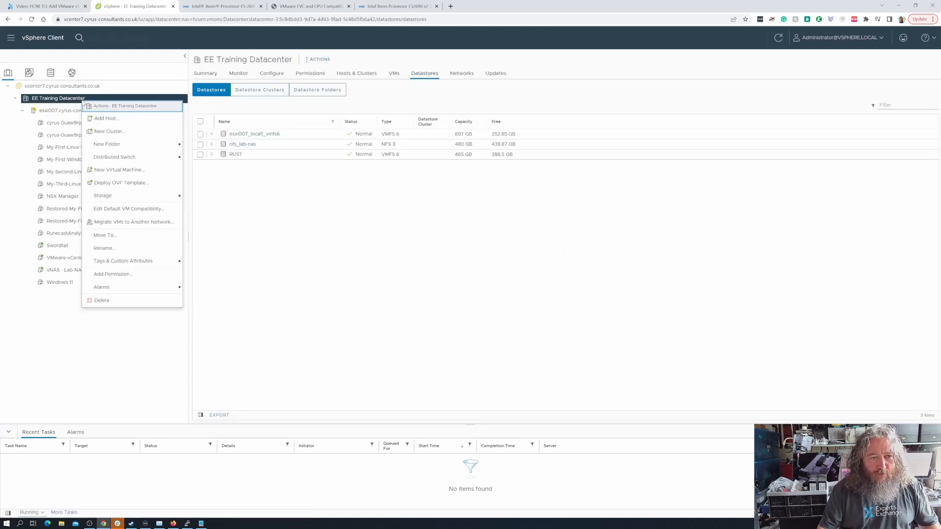
left_click(103, 119)
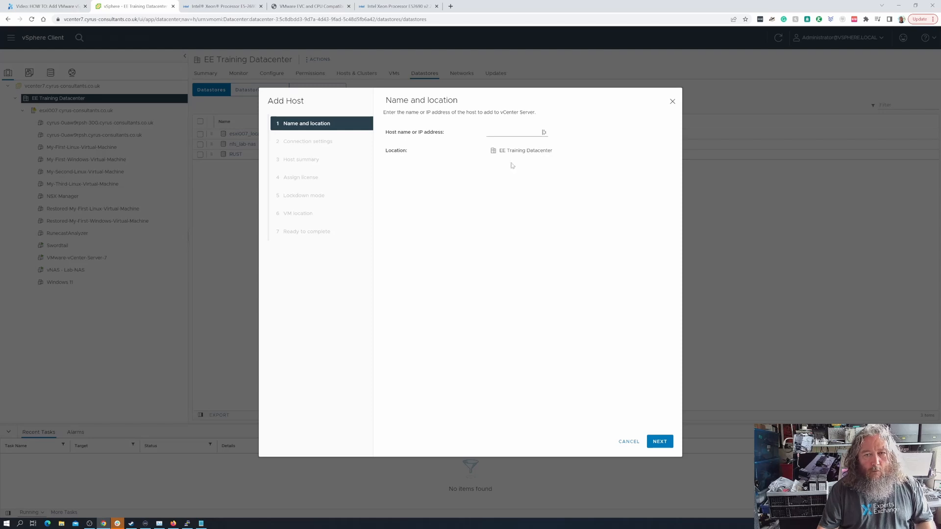
left_click(505, 130)
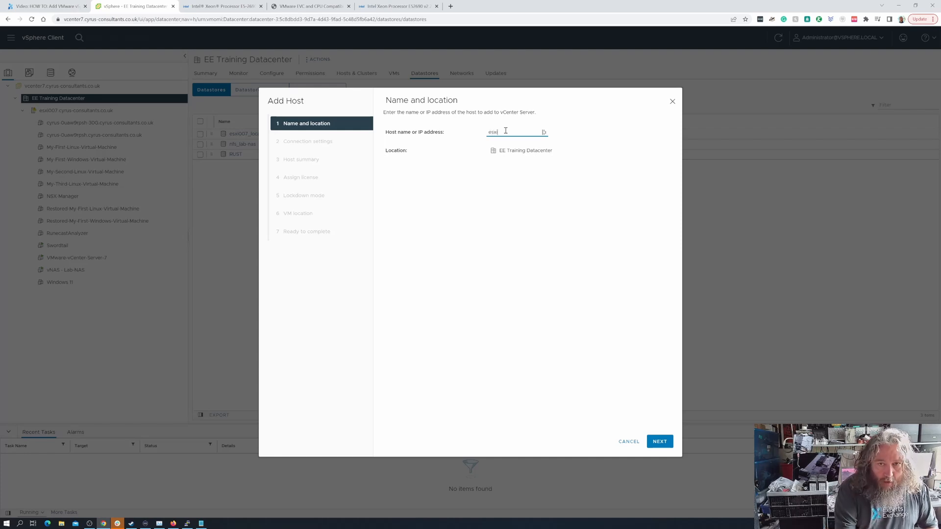
type("esxi00")
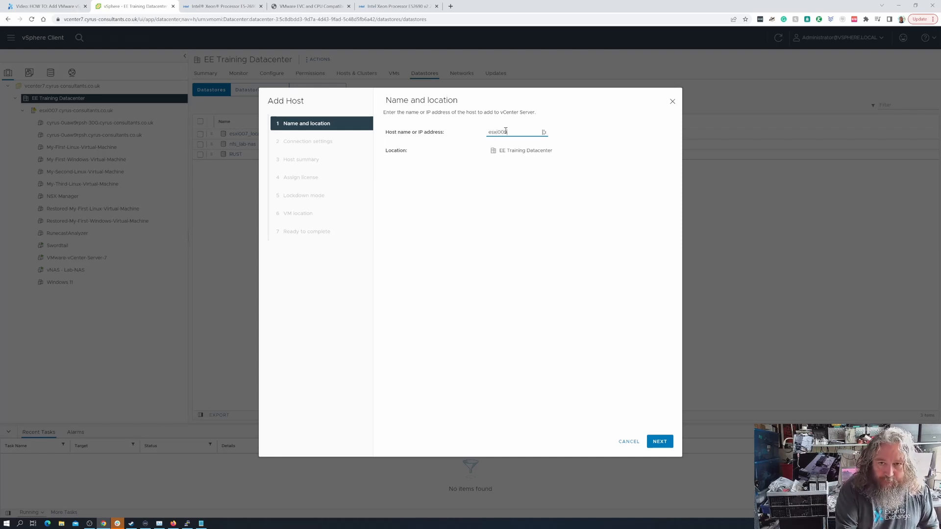
type("8.cyrus-c")
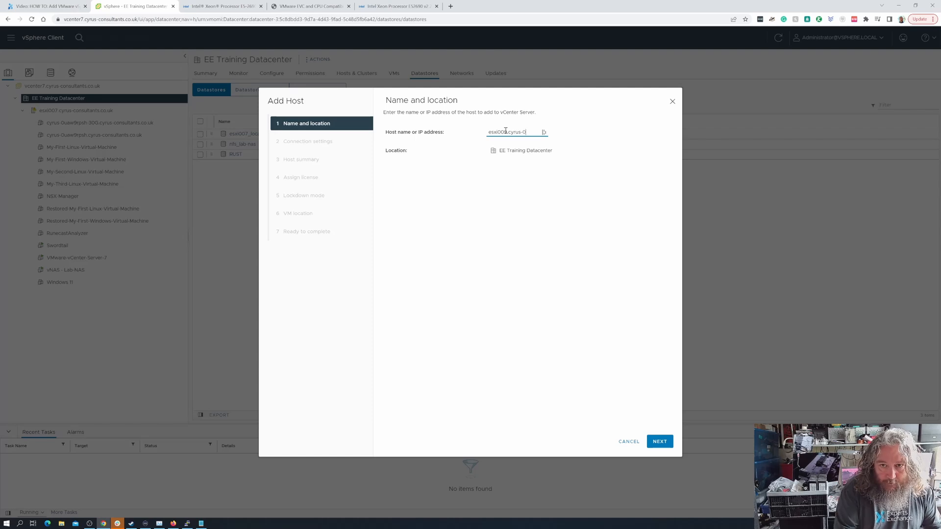
type("onsulta")
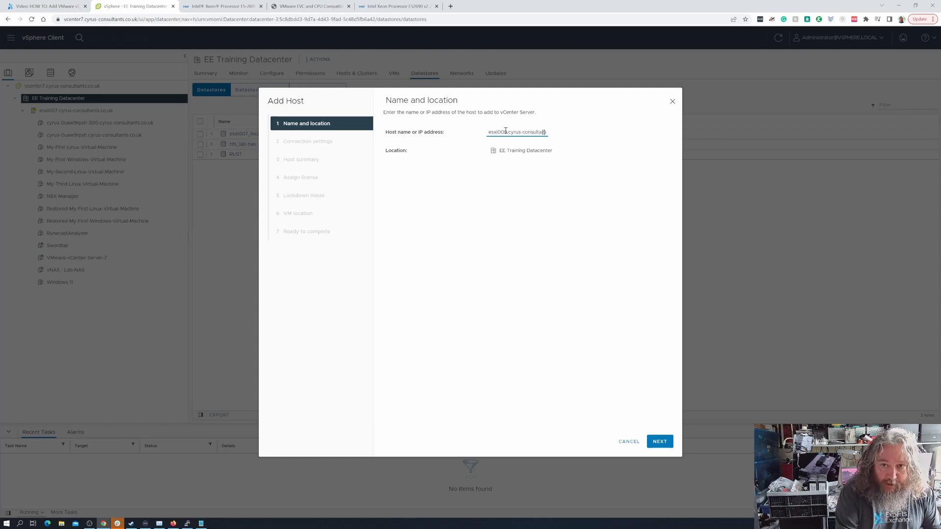
type("nts.co.uk")
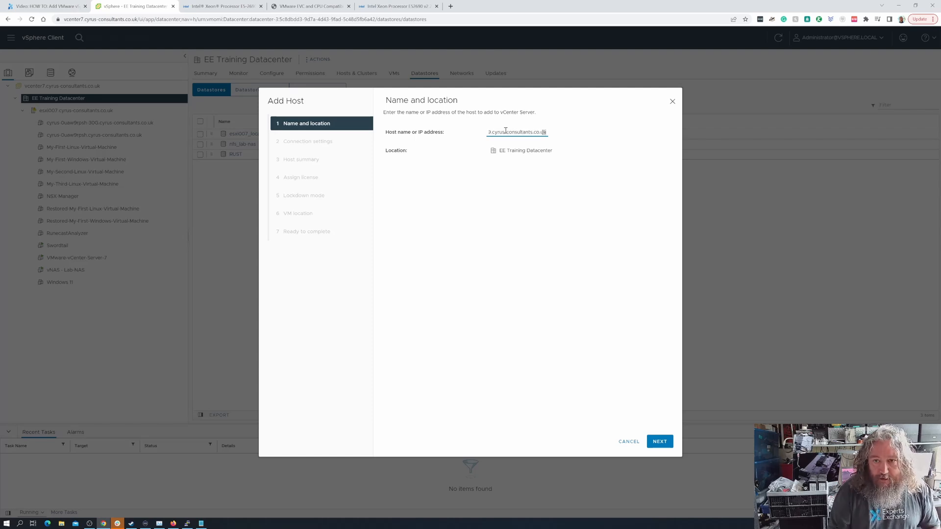
key("Home")
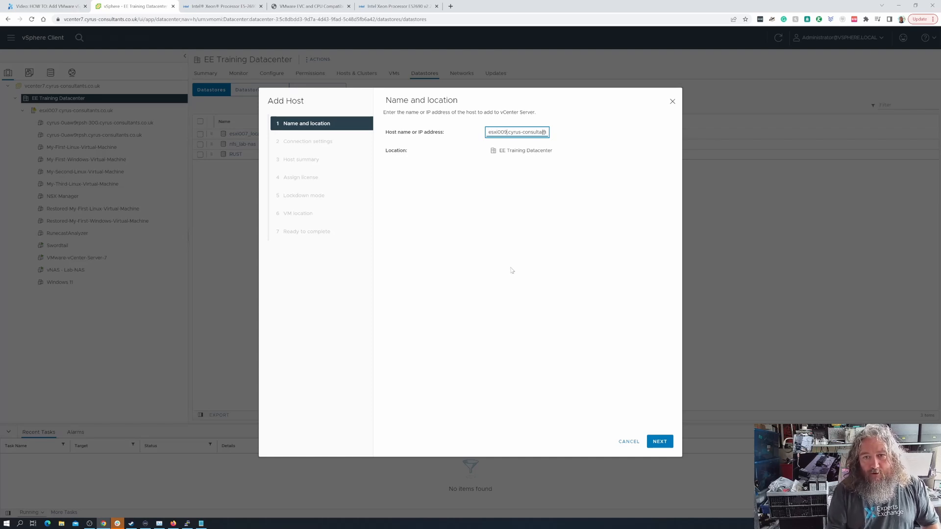
key("End")
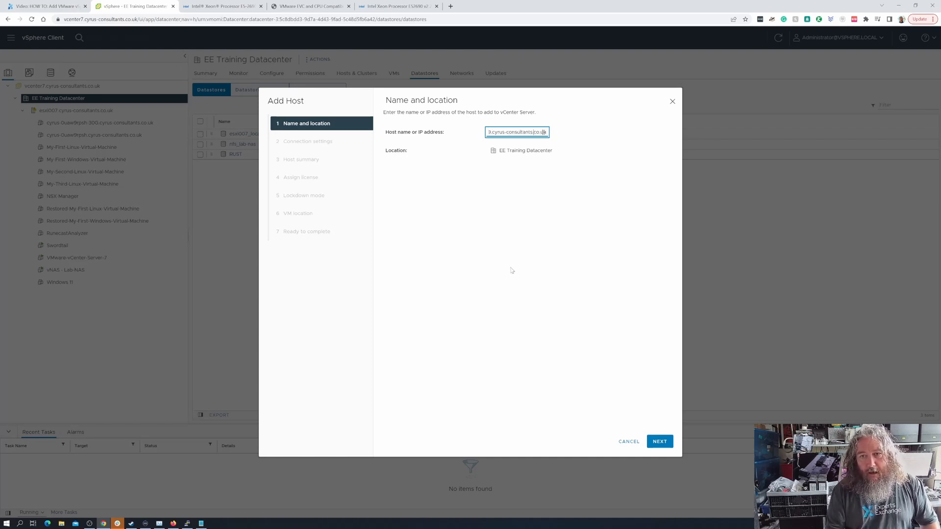
key("Home")
key("End")
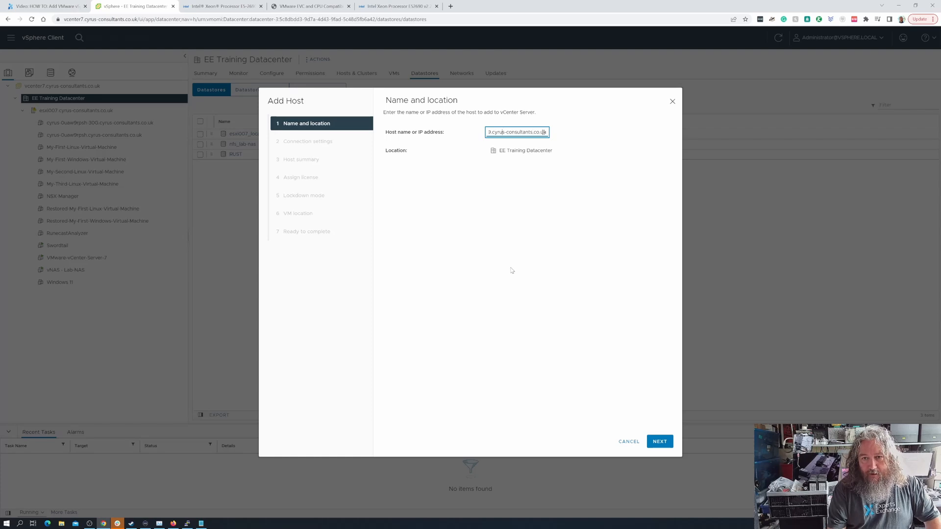
- Double-check the entered host name, then advance to Connection settings
key("Home")
key("Right")
key("Right")
key("Right")
key("Right")
key("Right")
key("Right")
key("Right")
key("Right")
key("Right")
key("Right")
key("Right")
key("Right")
key("Right")
key("Right")
key("Right")
key("Right")
key("Right")
key("Right")
key("Right")
key("Right")
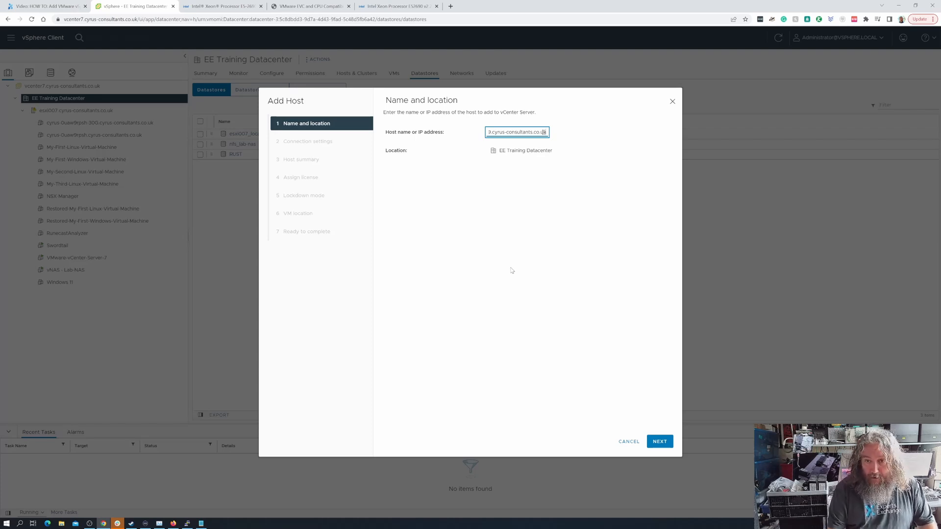
key("Home")
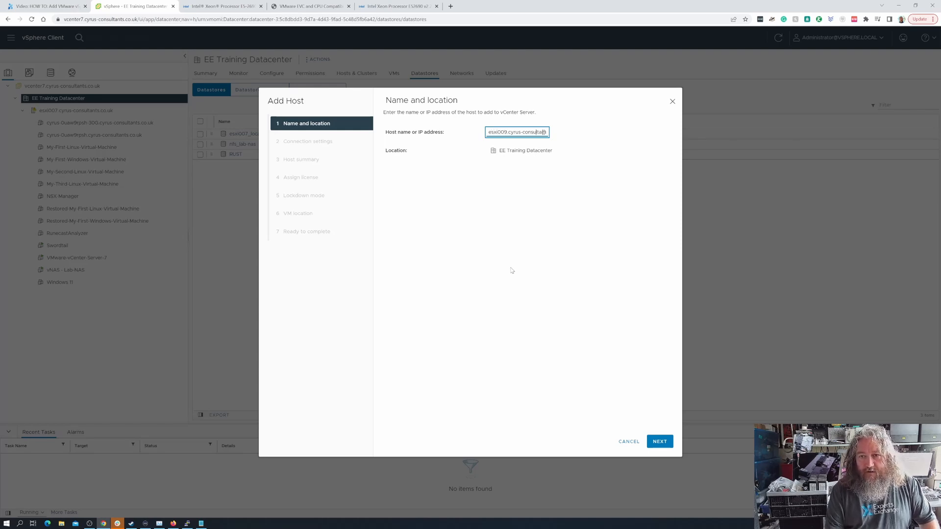
key("Right")
key("Right")
key("Right")
key("Right")
key("Right")
key("Right")
key("Right")
key("Right")
key("Right")
key("Right")
key("Right")
key("Right")
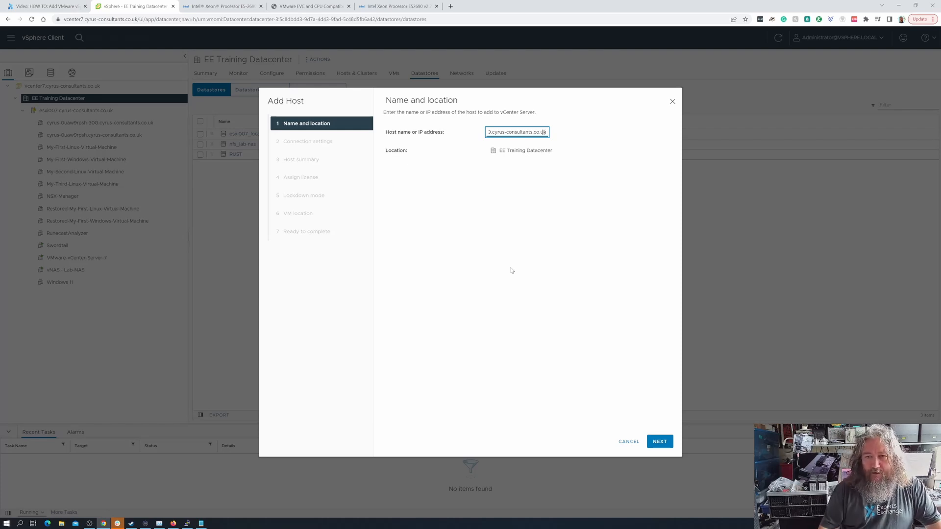
left_click(658, 442)
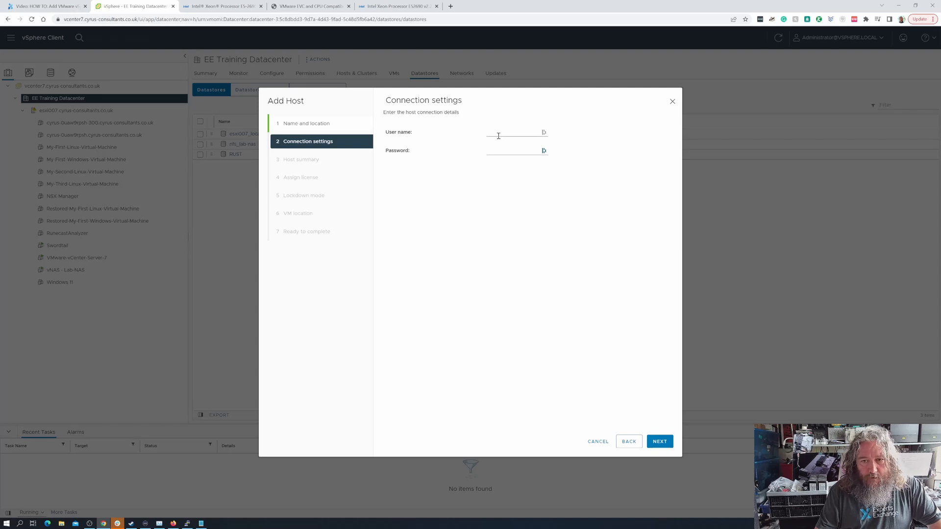
- Enter the root user name and host password, then continue to the esxi009 host summary
left_click(499, 135)
key("Tab")
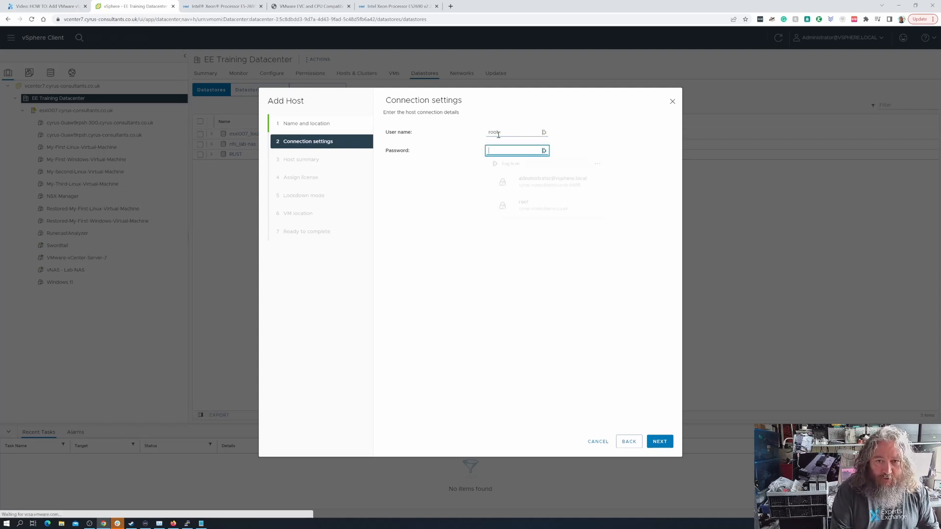
type("p")
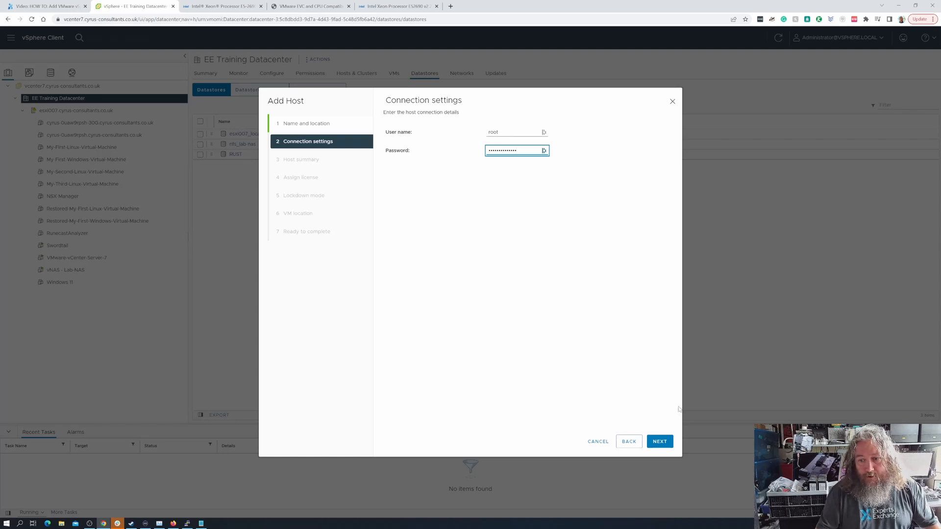
left_click(666, 442)
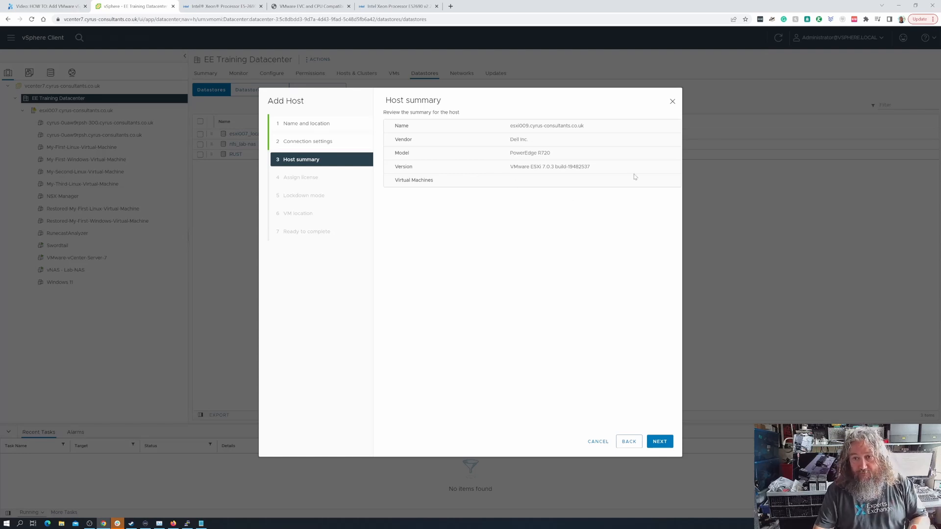
- Accept the evaluation licence, disabled lockdown mode and EE Training Datacenter location, then finish
left_click(660, 442)
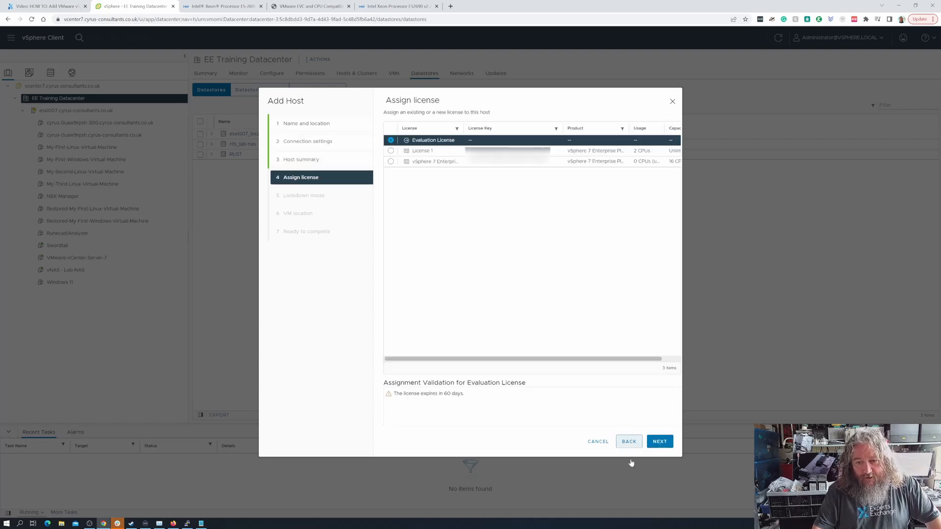
left_click(659, 442)
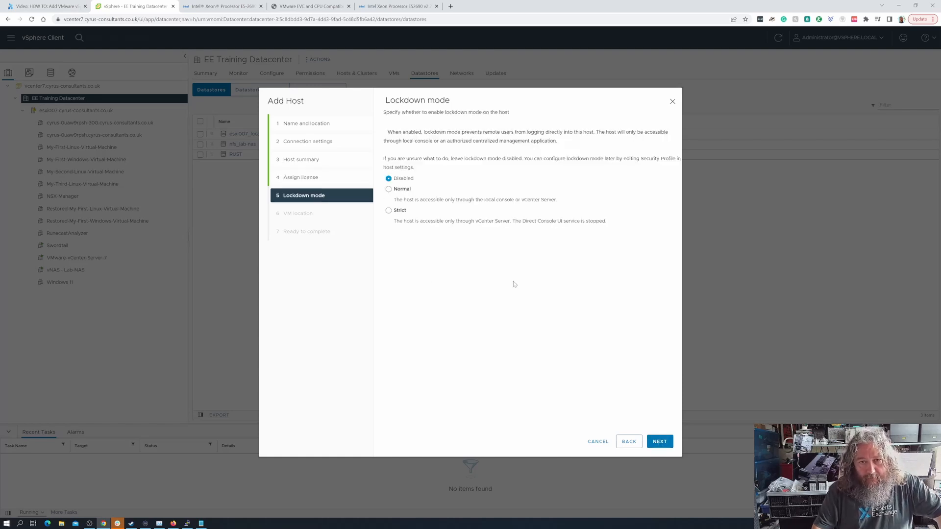
left_click(660, 442)
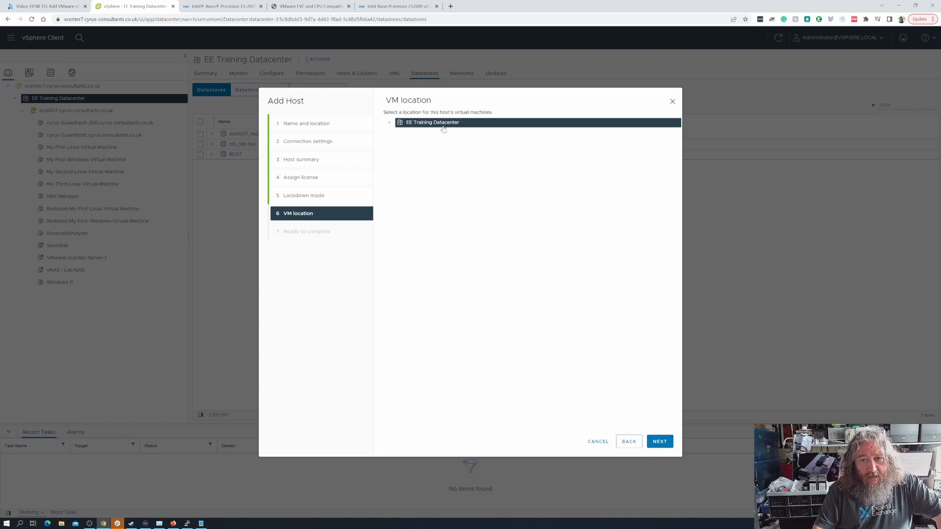
left_click(659, 443)
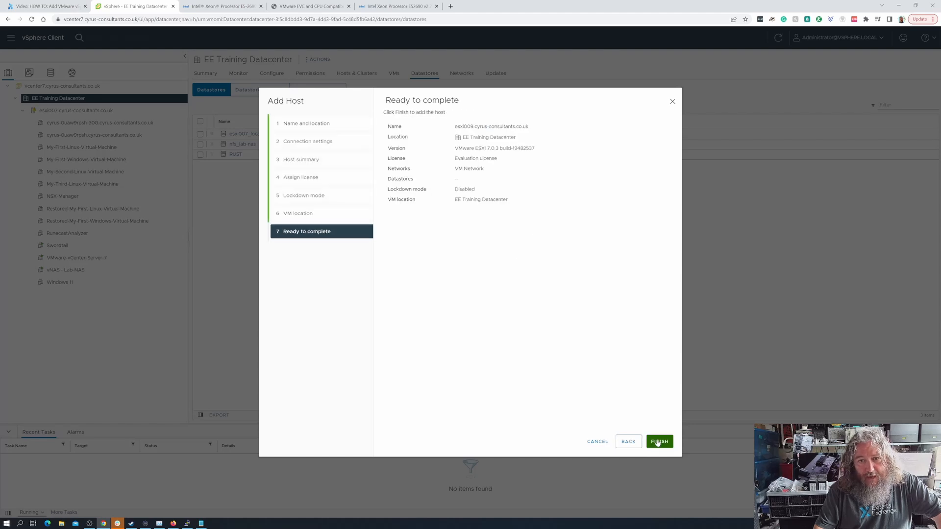
left_click(660, 443)
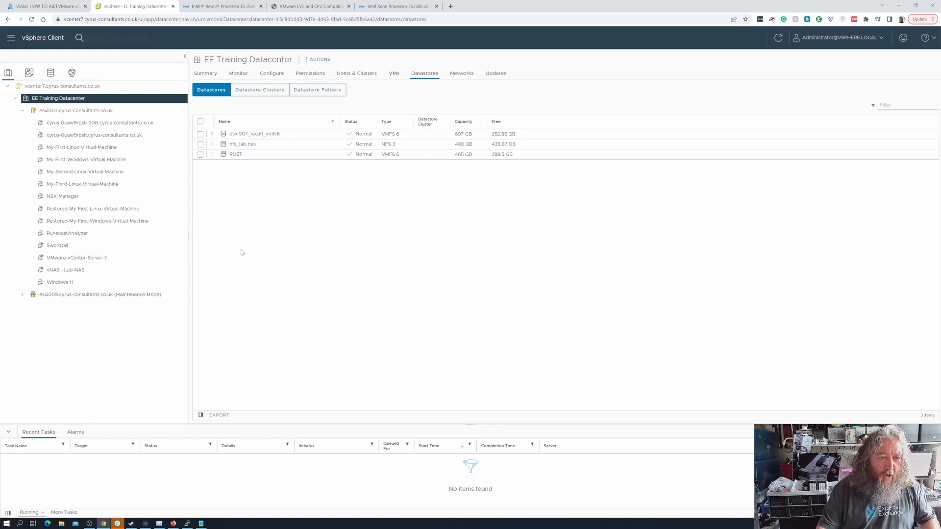
- Review the Swordtail, VMware-vCenter-Server-7 and vNAS - Lab-NAS VMs, then show esxi009's summary
left_click(139, 247)
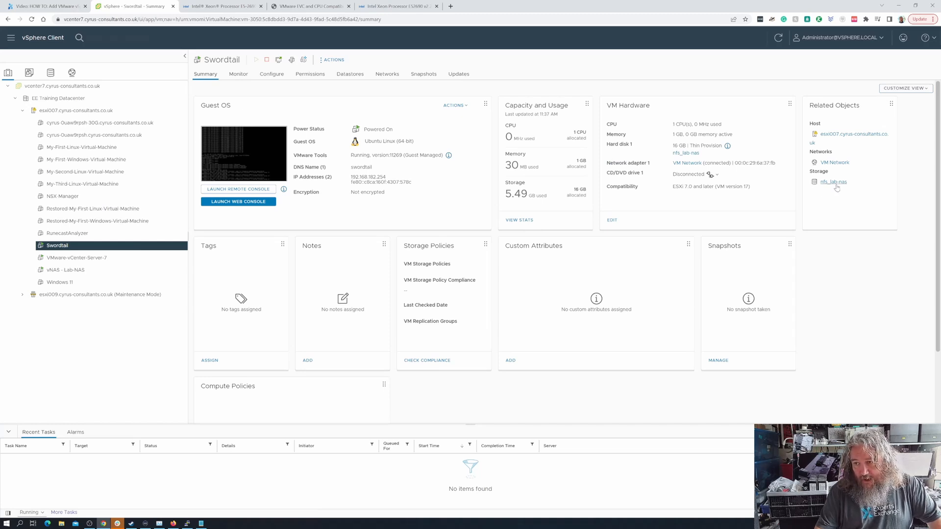
left_click(76, 258)
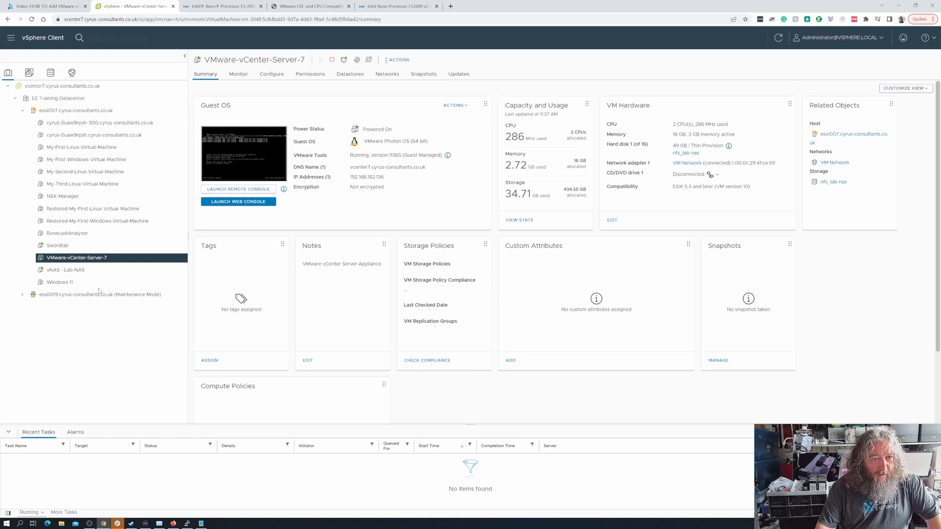
left_click(70, 270)
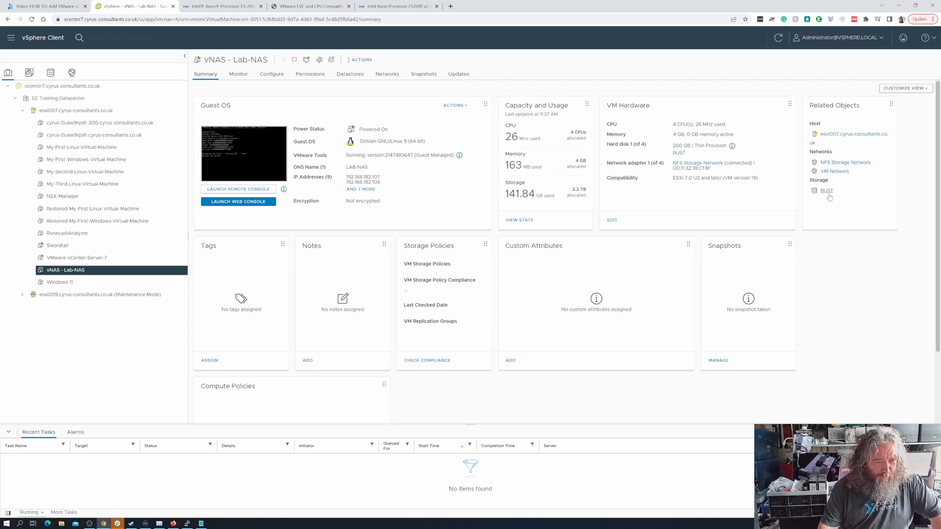
left_click(49, 296)
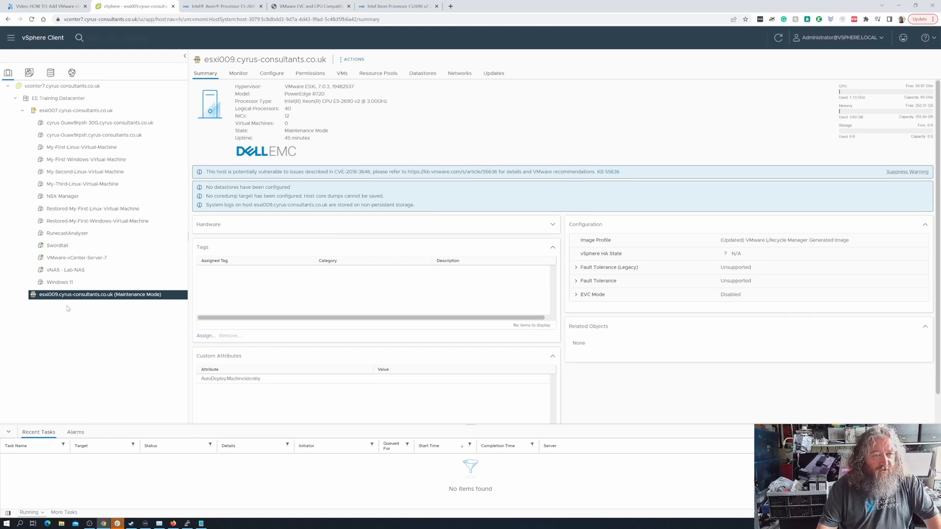
- Collapse esxi007 in the inventory tree and select EE Training Datacenter
left_click(22, 111)
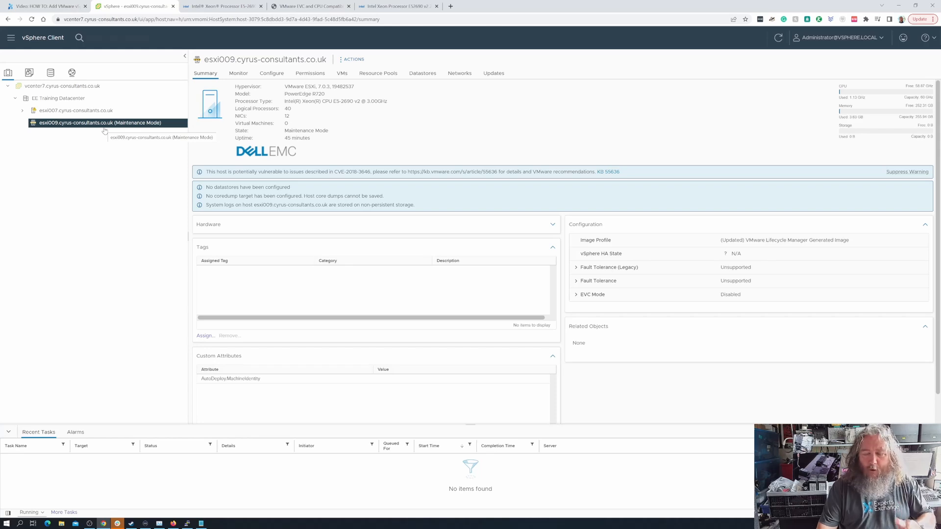
left_click(59, 100)
- Add a new cluster named 'EE Cluster' to EE Training Datacenter, leaving DRS, HA and vSAN disabled
right_click(59, 101)
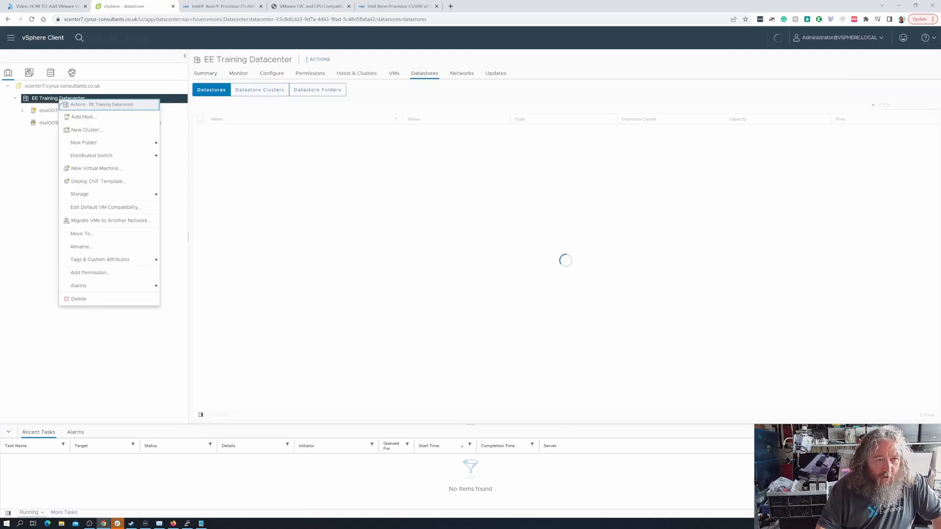
left_click(88, 129)
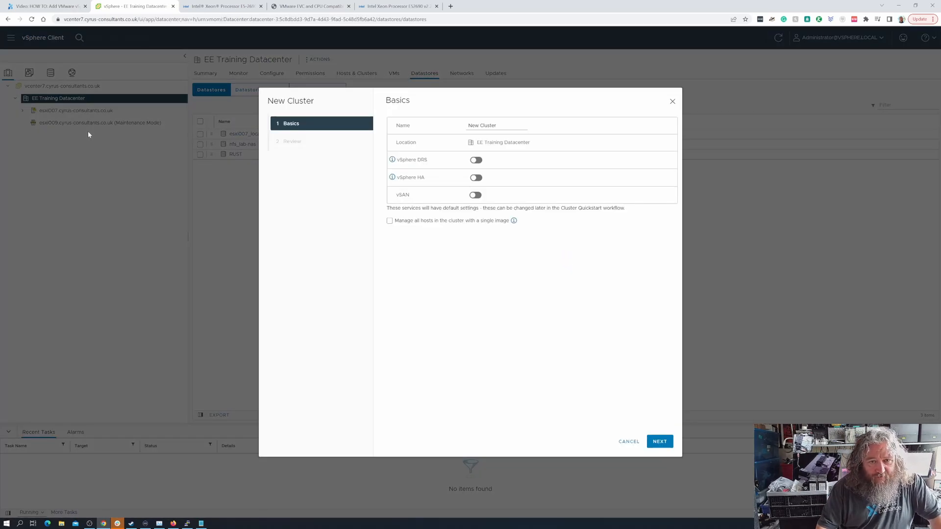
left_click_drag(503, 127, 459, 128)
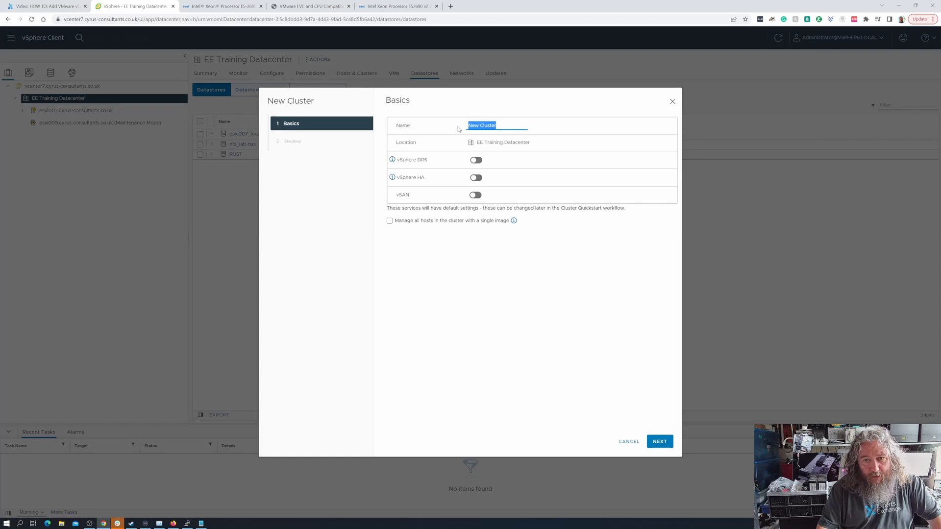
type("EE")
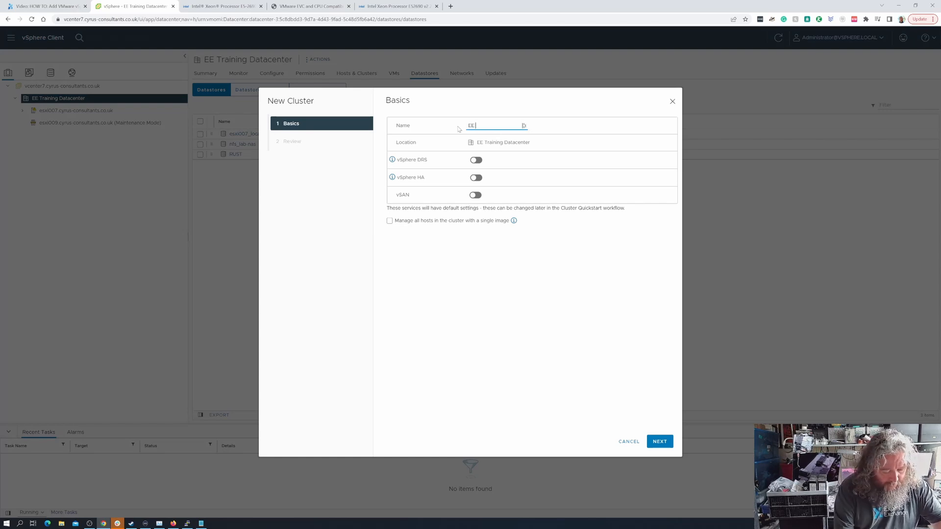
type(" Cluster")
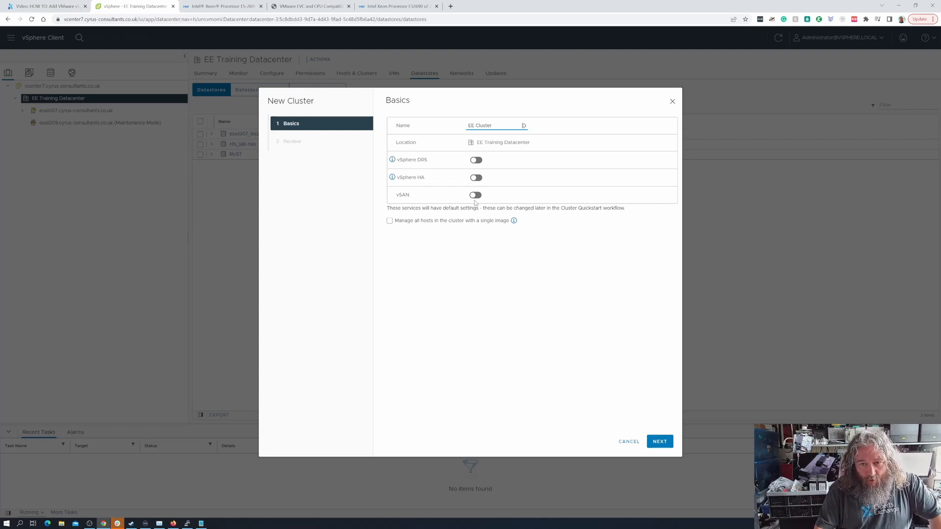
left_click(662, 443)
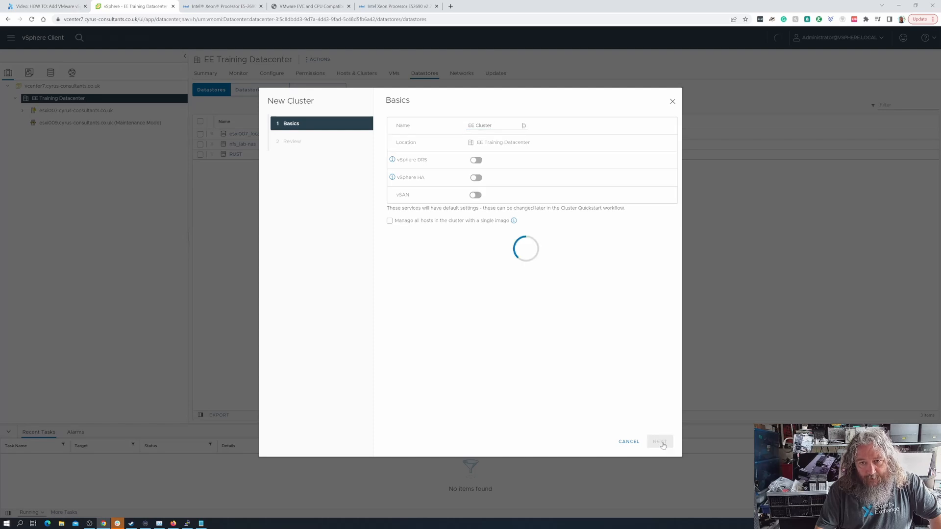
left_click(659, 442)
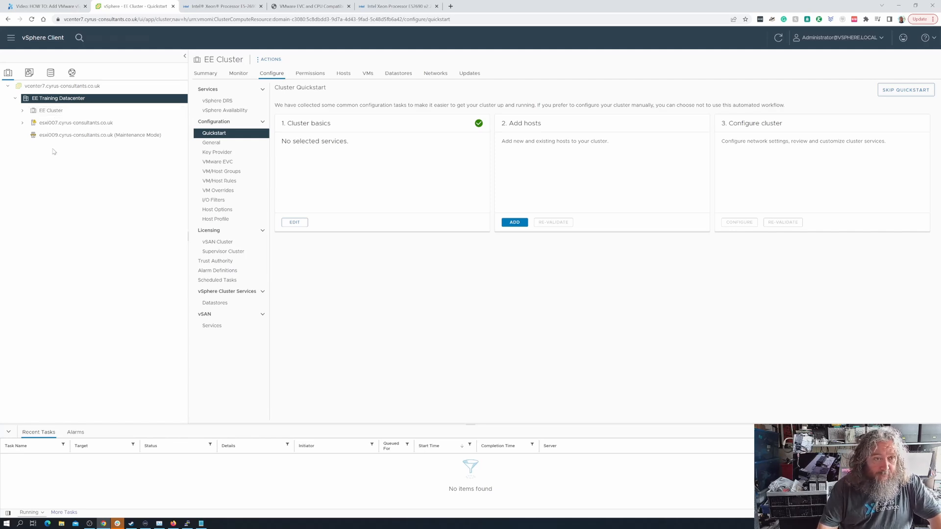
- Open the Change EVC Mode dialog from EE Cluster's VMware EVC settings
right_click(62, 111)
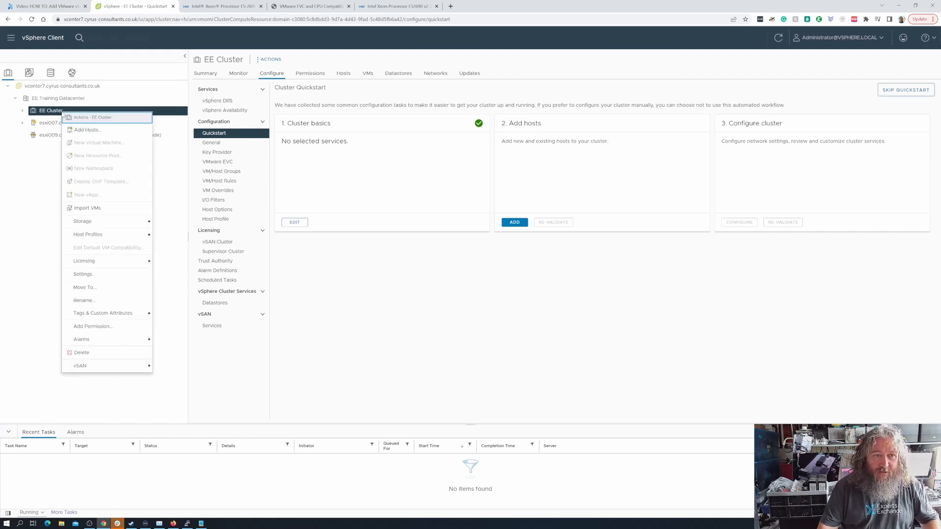
left_click(37, 192)
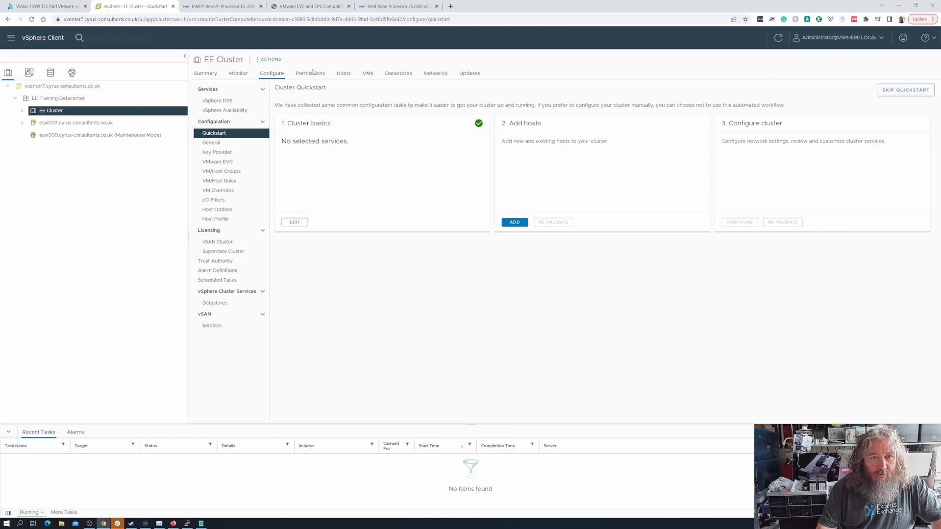
left_click(277, 61)
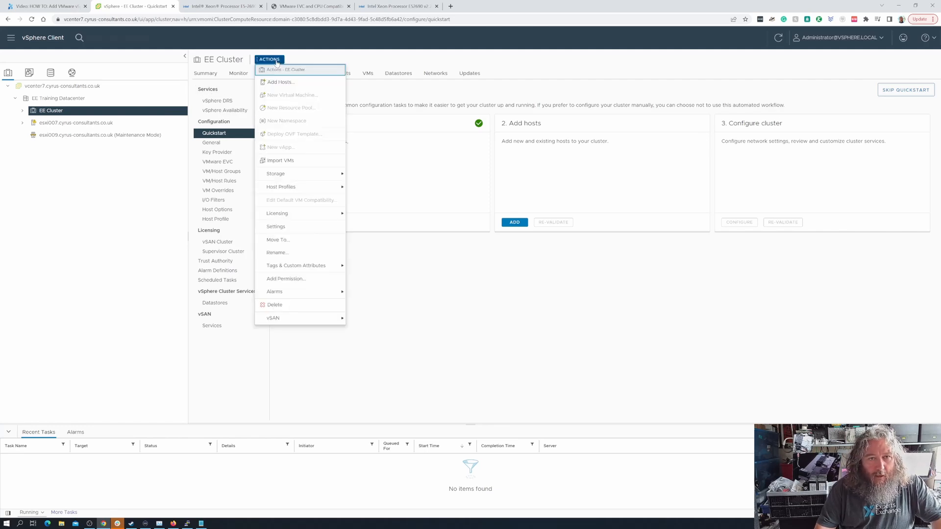
left_click(288, 227)
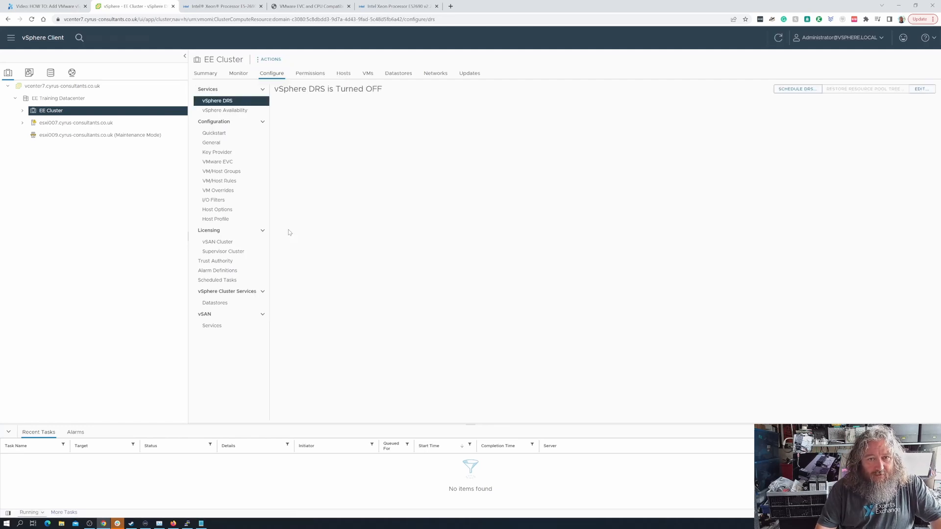
left_click(223, 163)
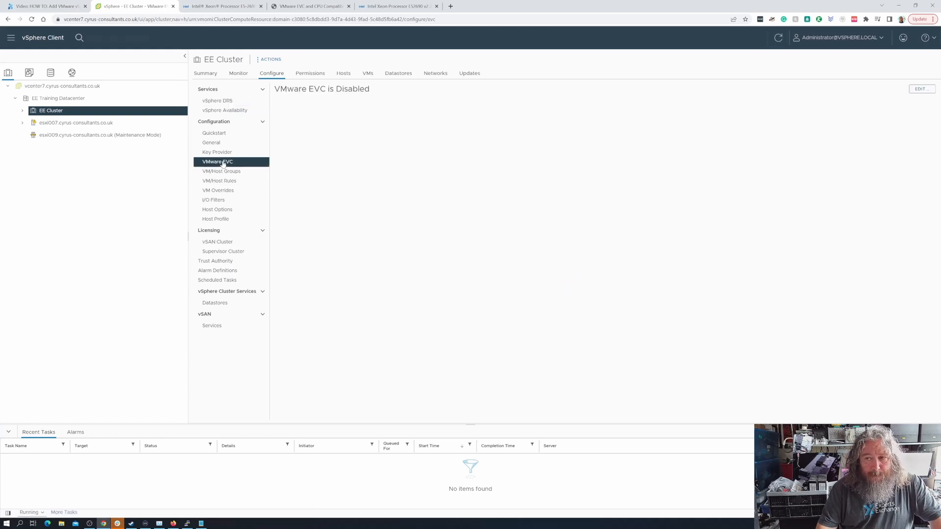
left_click(921, 90)
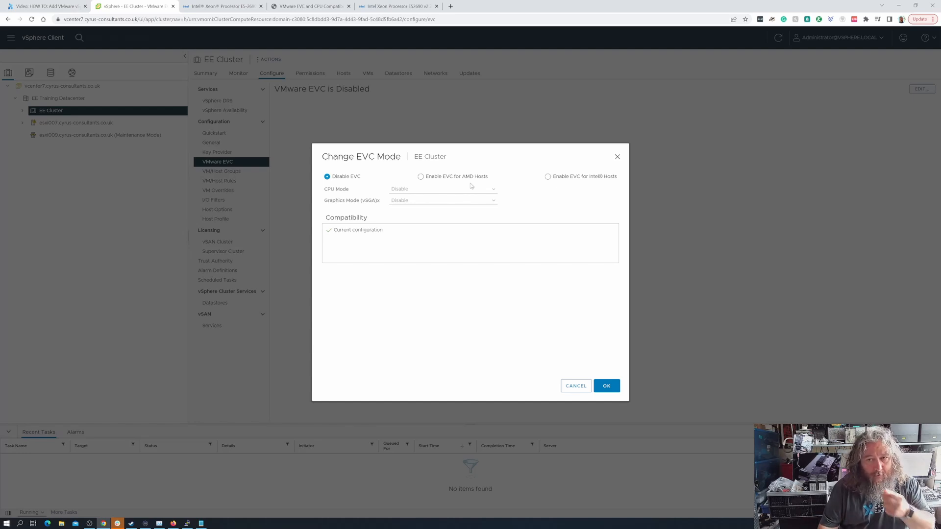
- Enable EVC for Intel hosts on EE Cluster with the Intel "Haswell" Generation baseline
left_click(547, 179)
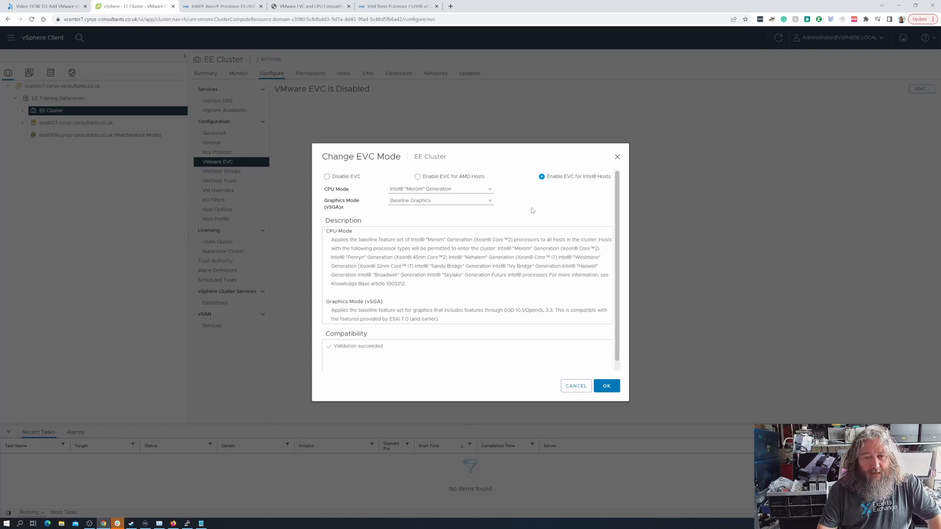
left_click(490, 191)
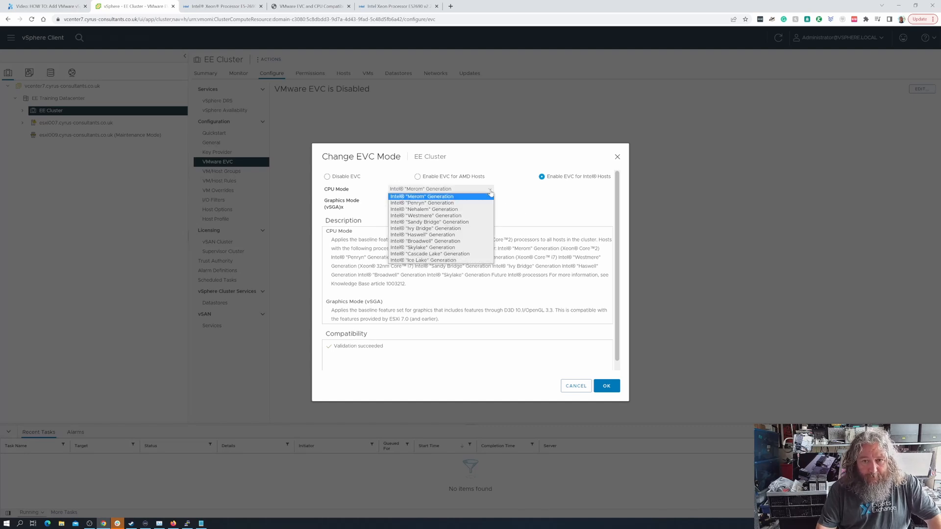
left_click(465, 232)
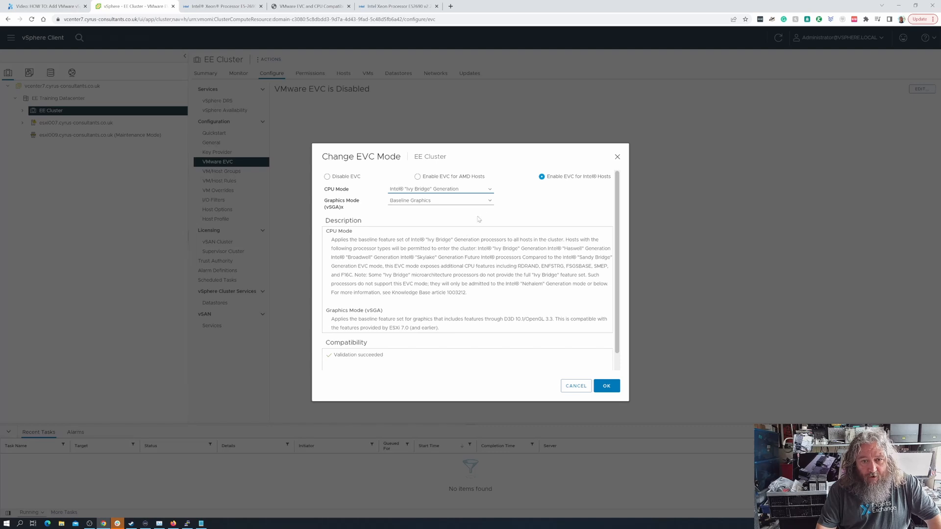
left_click(491, 192)
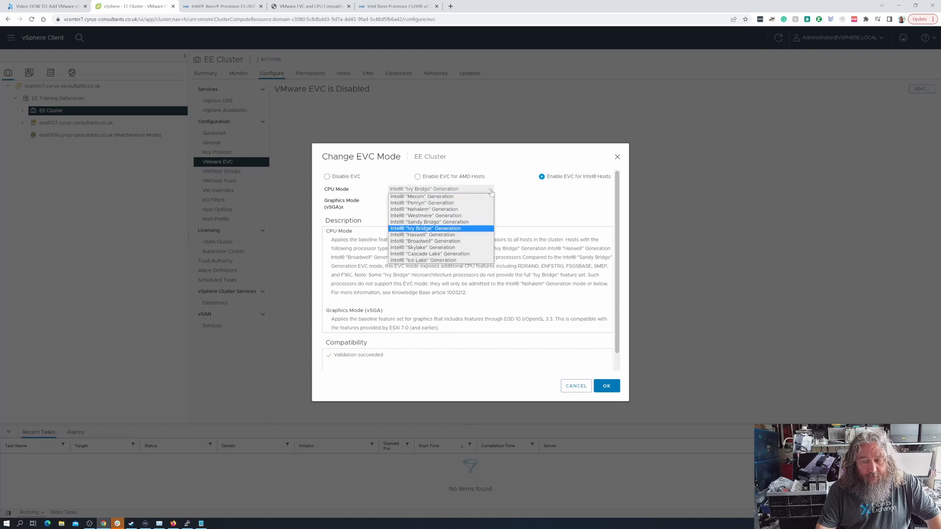
left_click(458, 235)
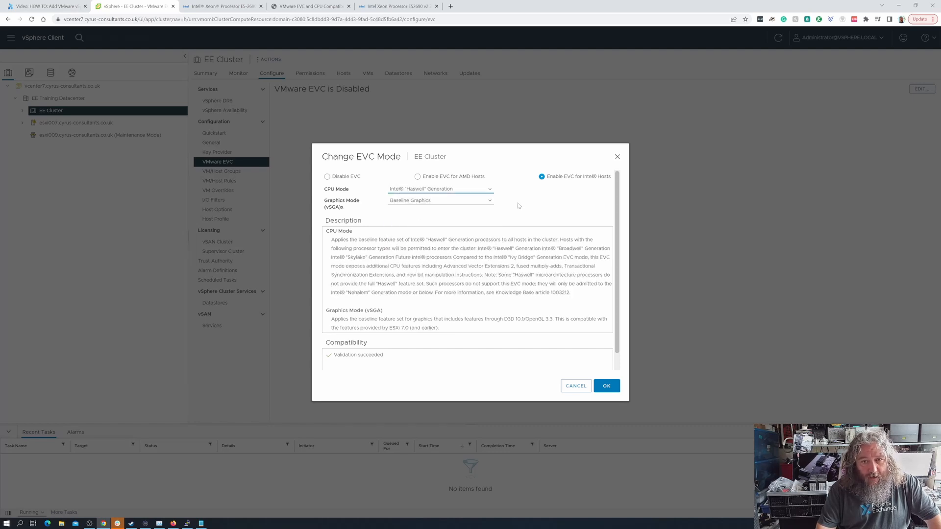
left_click(602, 385)
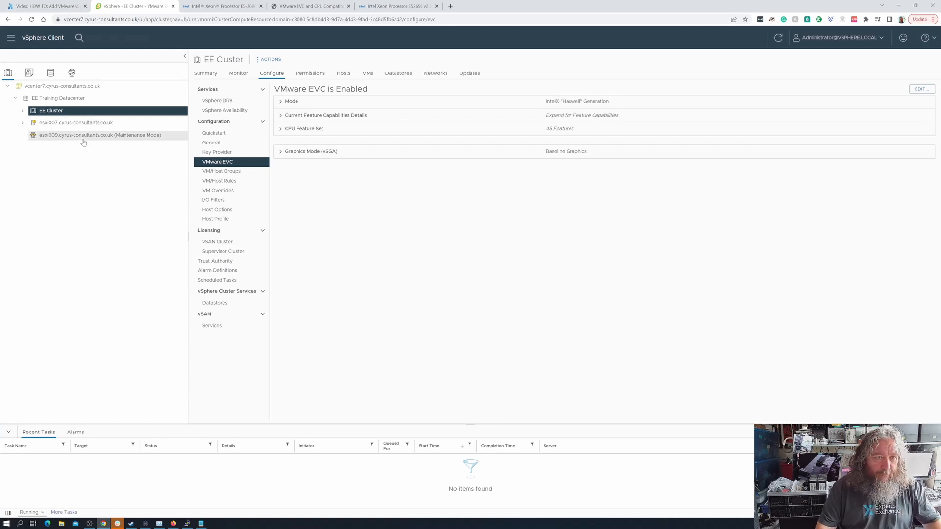
- Try moving esxi009 into EE Cluster, check its processor, then return to the cluster's EVC settings
left_click_drag(83, 141, 85, 112)
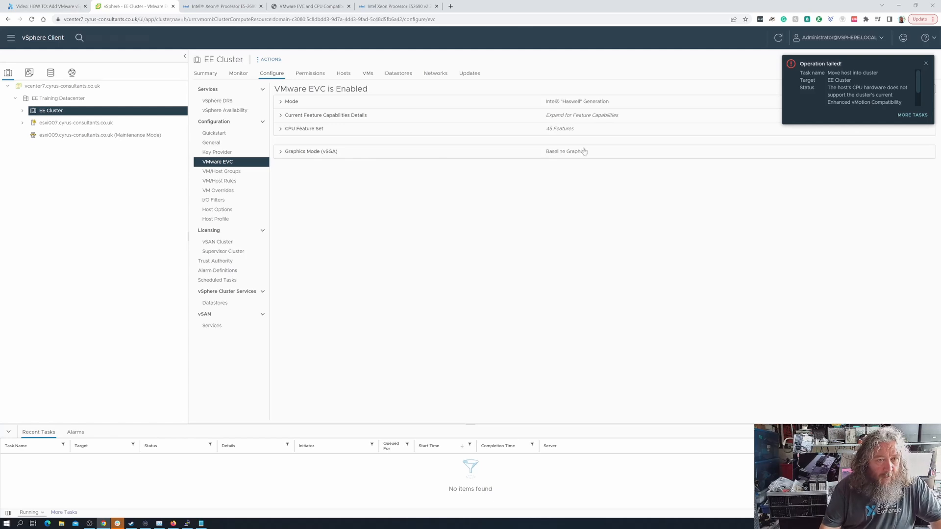
left_click(119, 139)
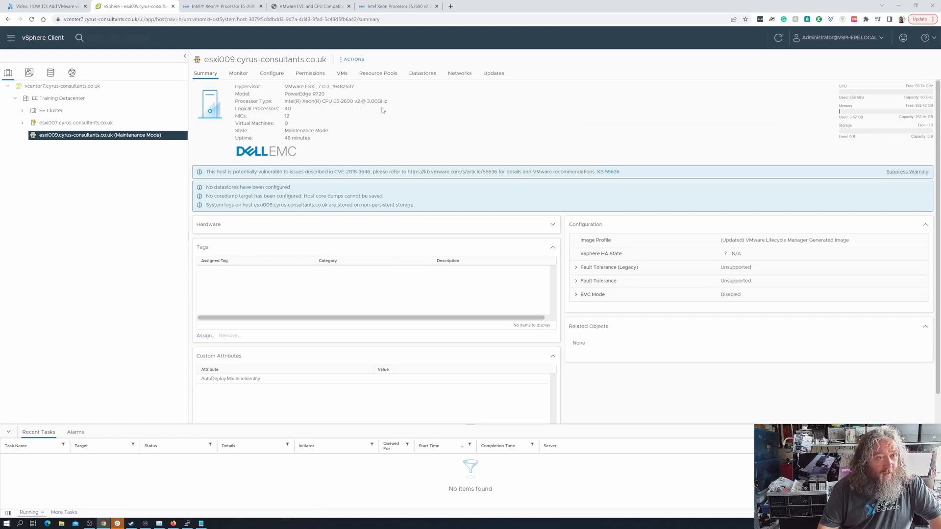
left_click(68, 111)
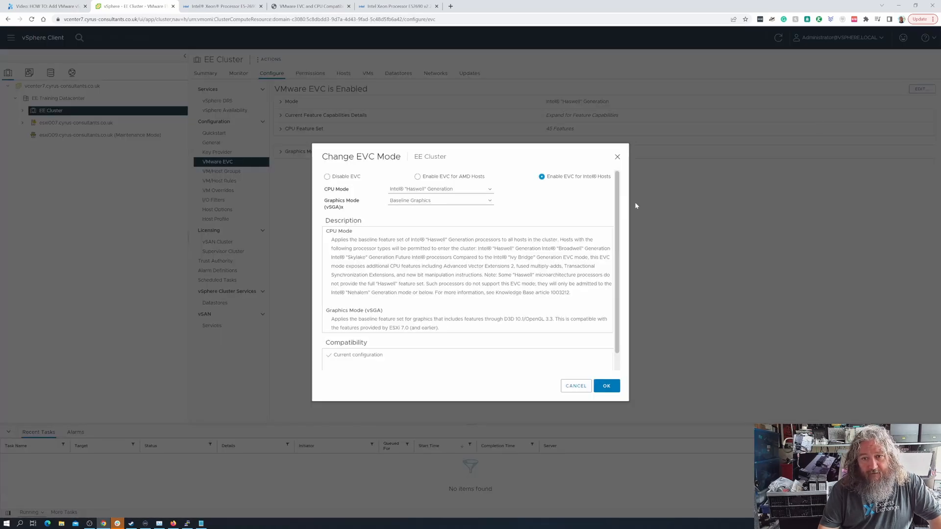
- Set EE Cluster's EVC mode to Intel "Ivy Bridge" Generation and drag esxi009 into the cluster
left_click(489, 190)
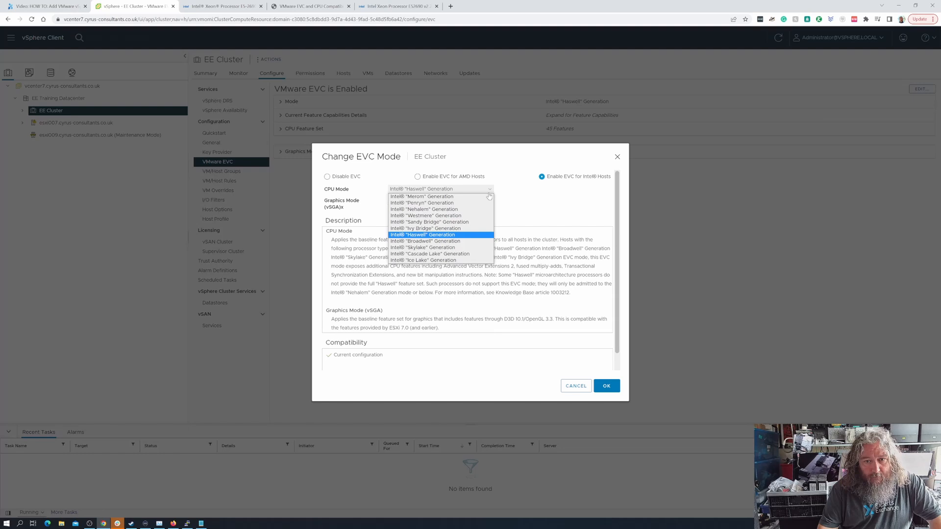
left_click(461, 229)
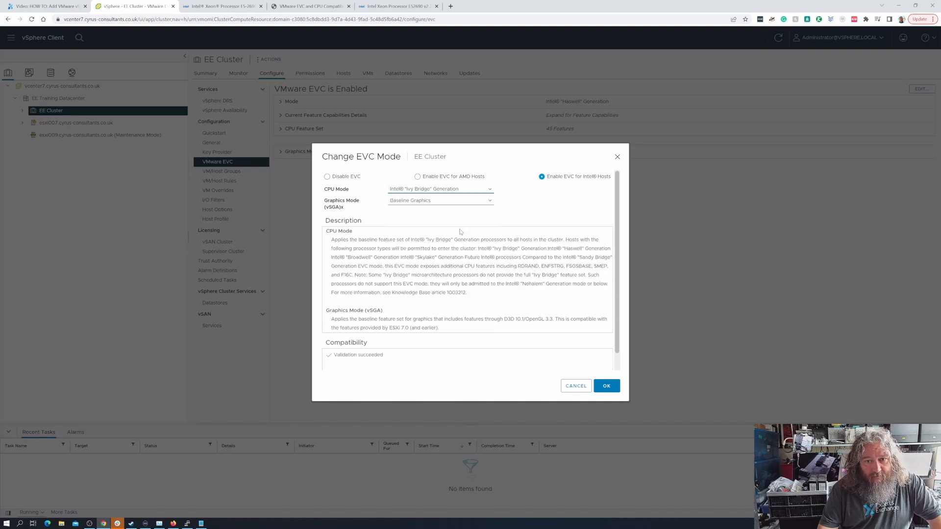
left_click(608, 386)
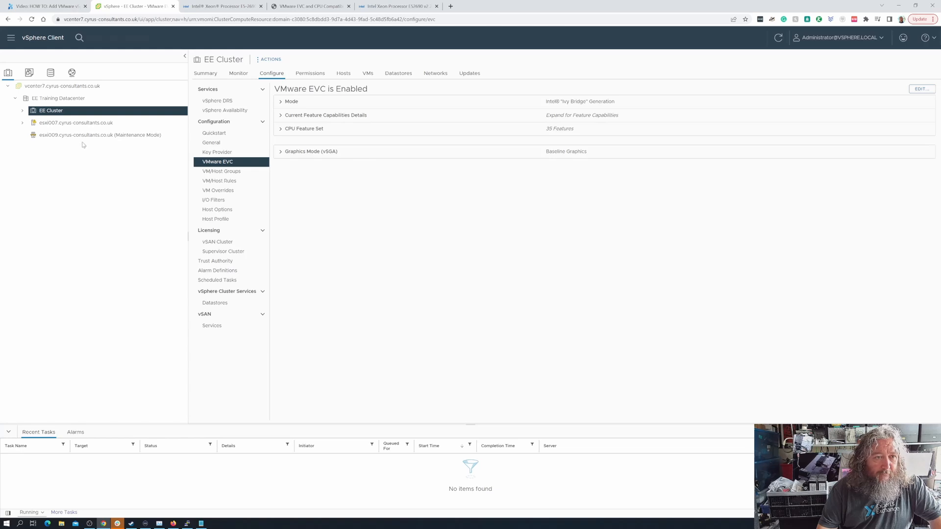
left_click_drag(84, 145, 83, 111)
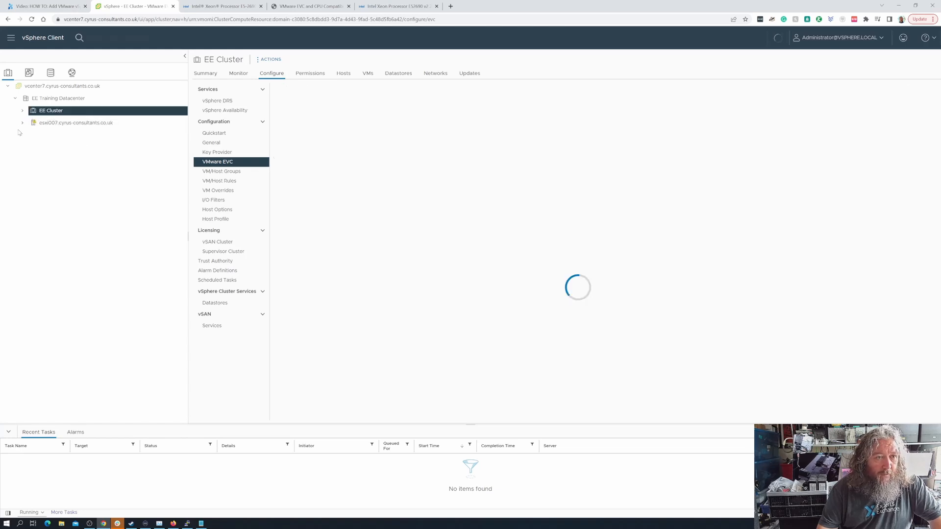
- Expand EE Cluster to show esxi009 and check its Ivy Bridge EVC setting
left_click(22, 111)
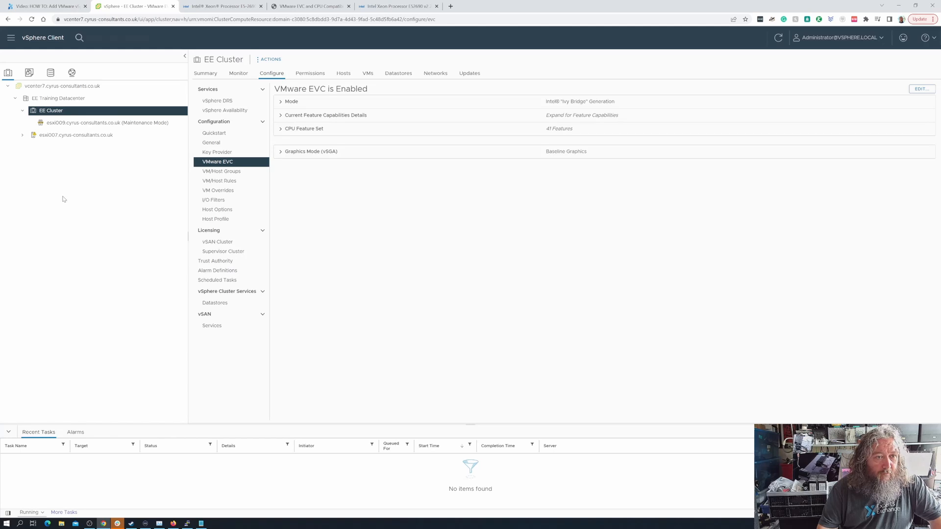
left_click(161, 110)
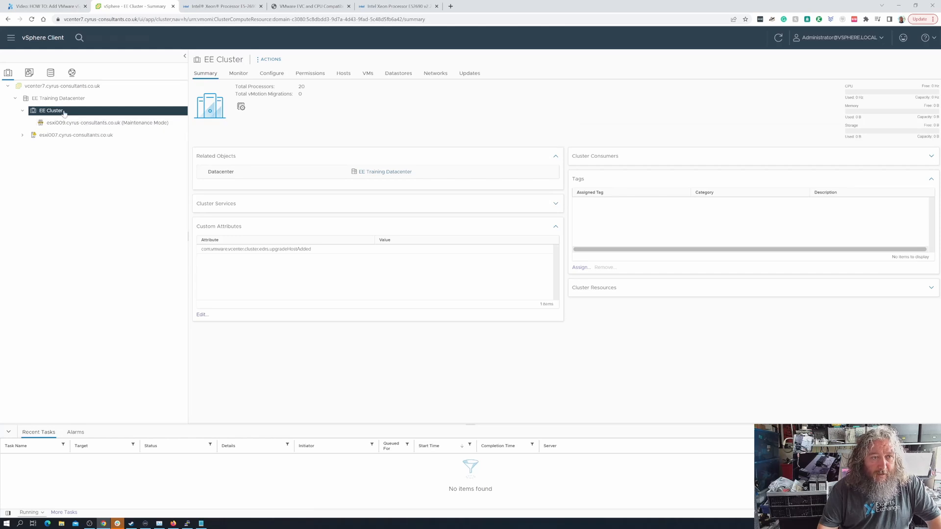
left_click(269, 59)
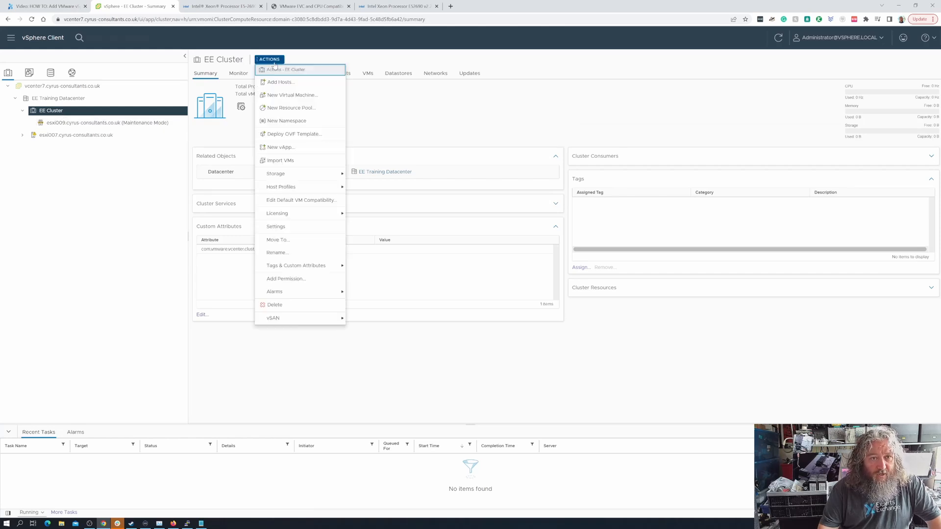
left_click(276, 226)
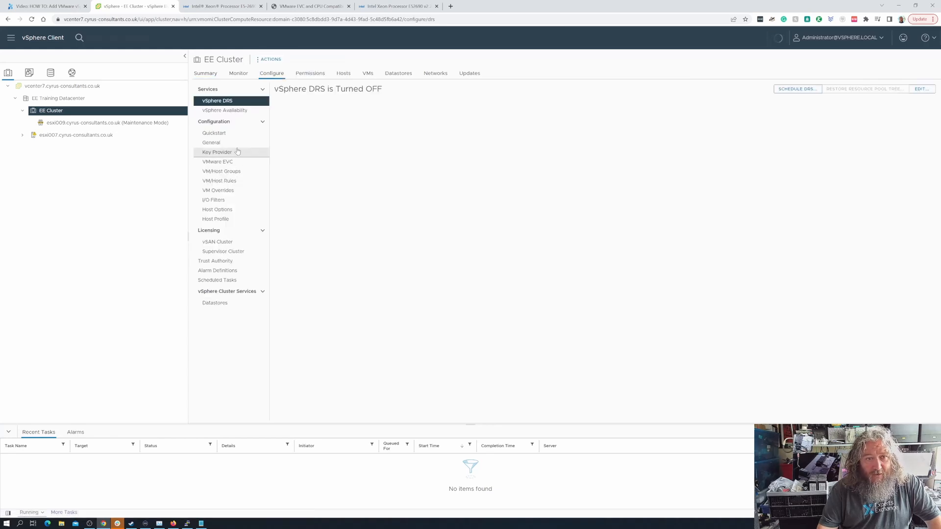
left_click(235, 163)
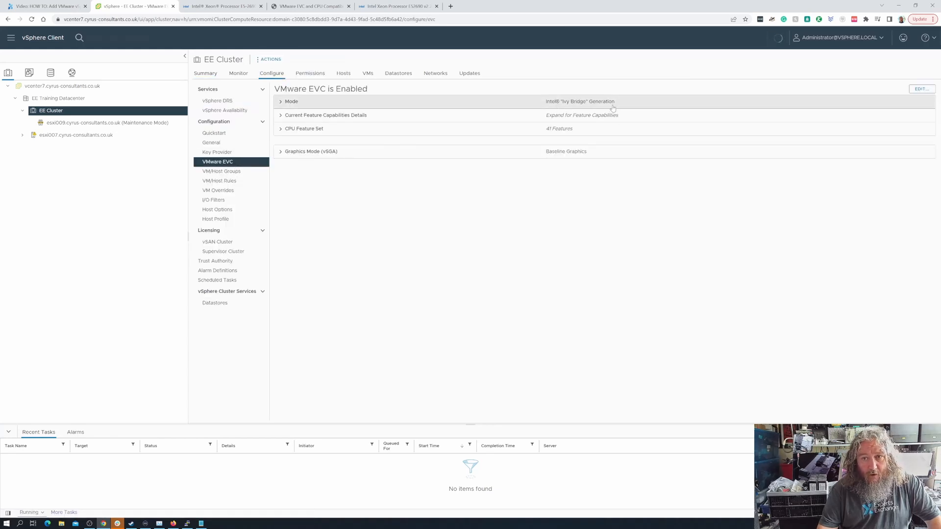
- Return to EE Cluster's summary and bring up its Actions menu
right_click(101, 114)
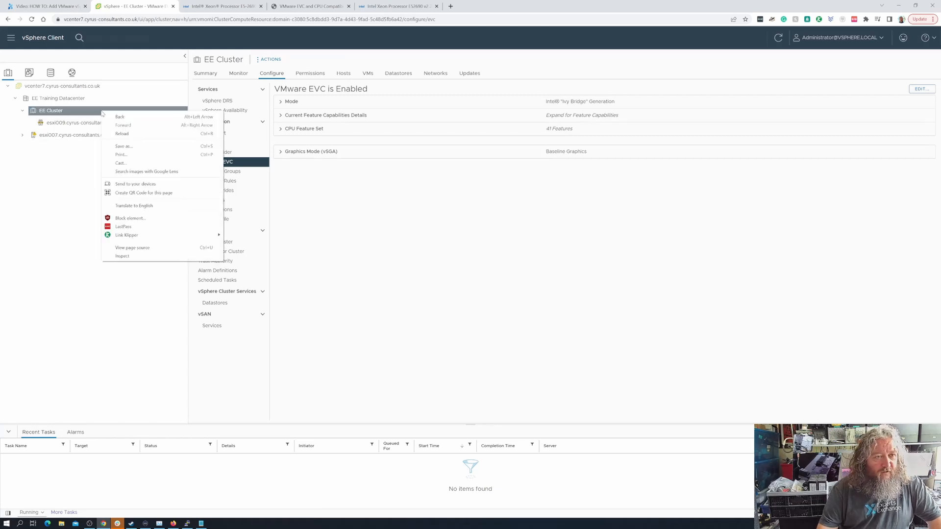
left_click(374, 235)
left_click(209, 74)
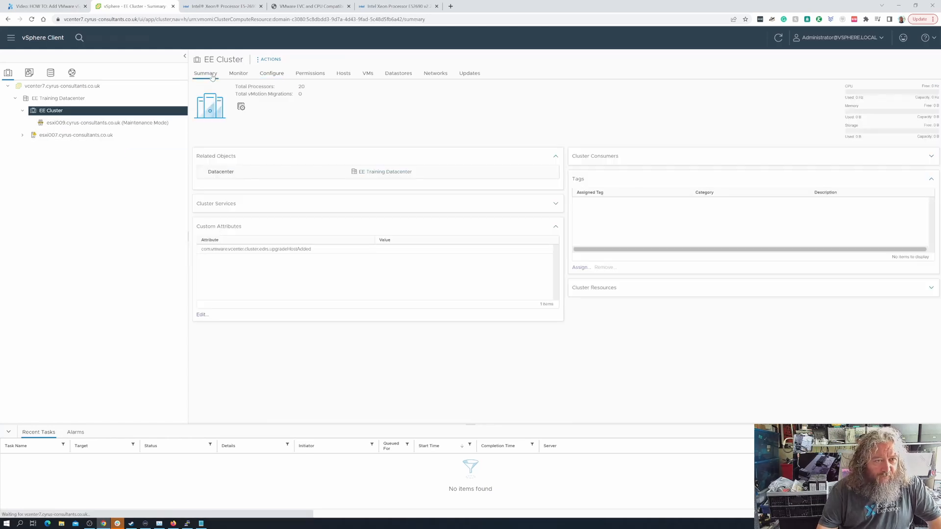
left_click(271, 61)
left_click(57, 112)
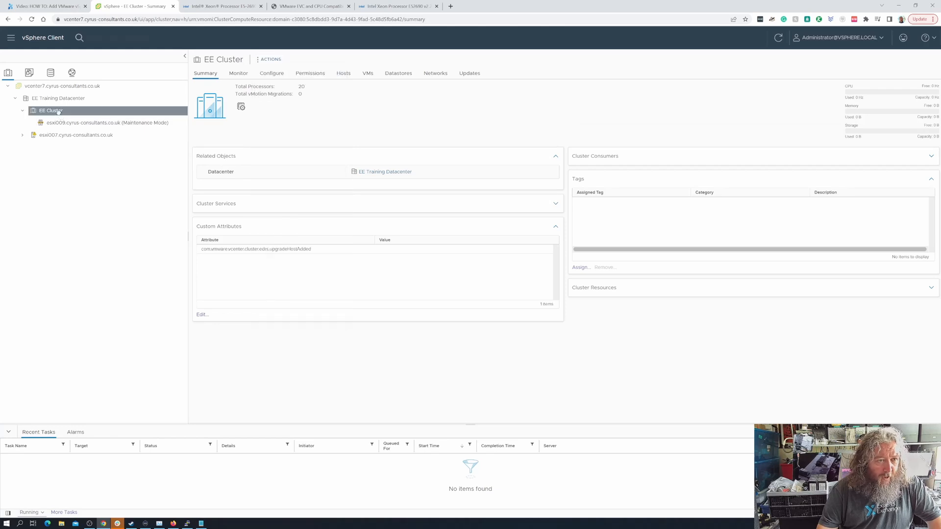
left_click(267, 60)
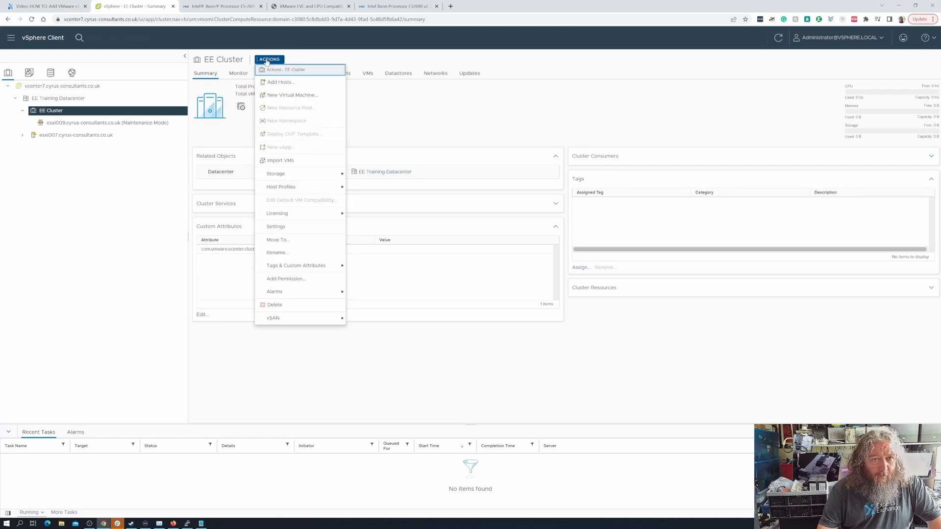
- Start adding a host to EE Cluster, entering its hostname, username root and password
left_click(283, 82)
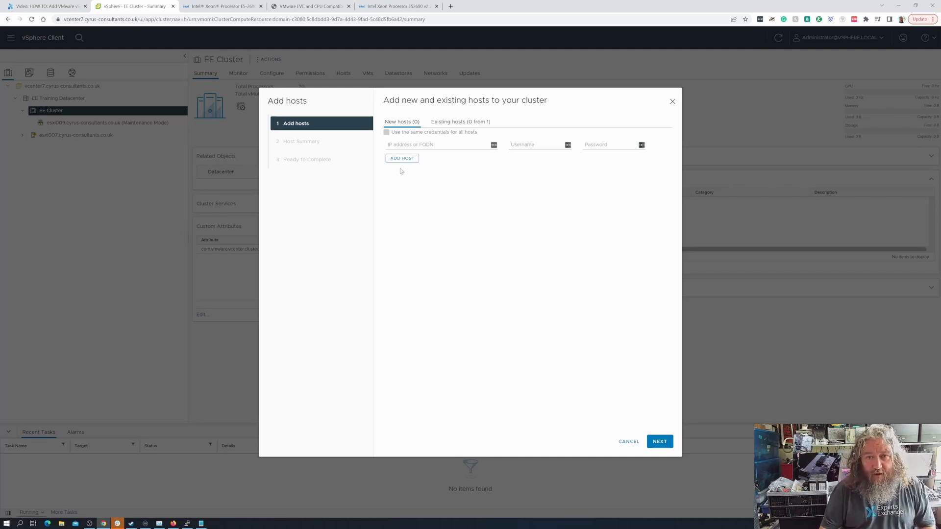
left_click(401, 145)
type("esxi")
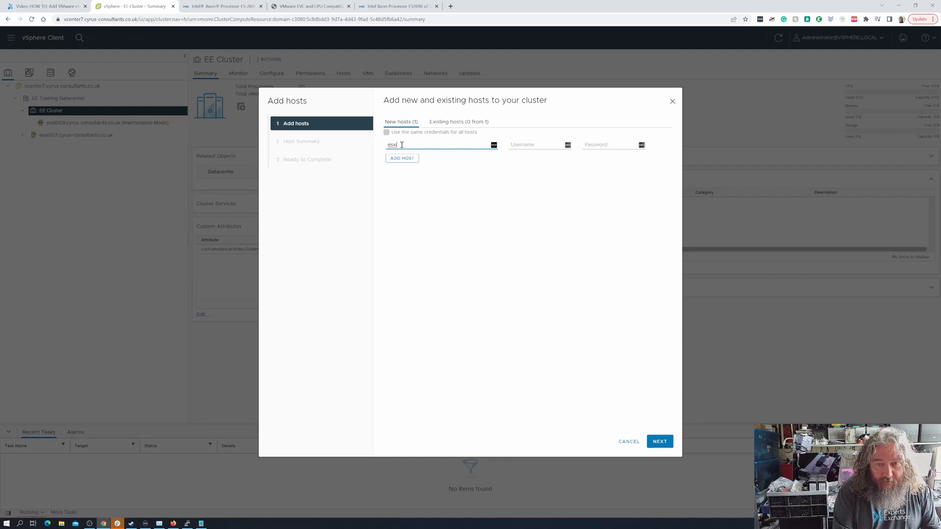
type("07.cyru")
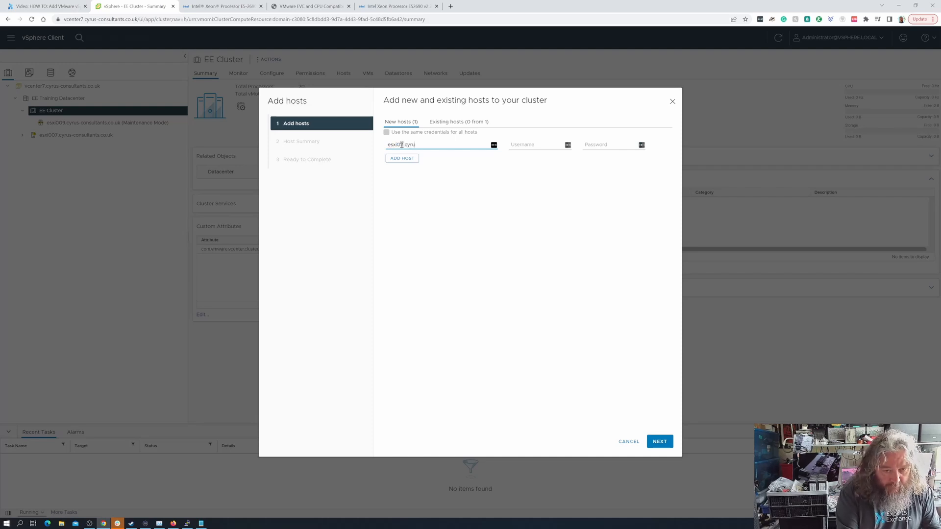
type("s-consultants.co.")
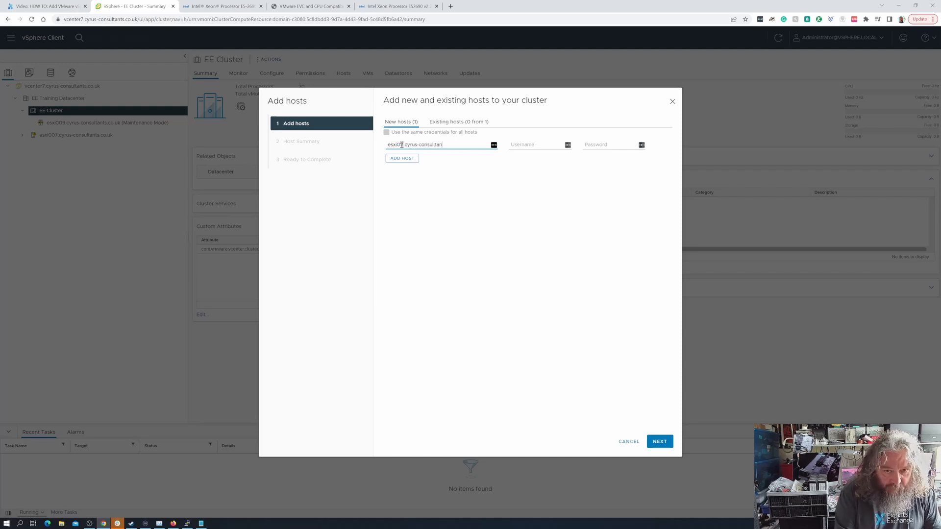
type("uk")
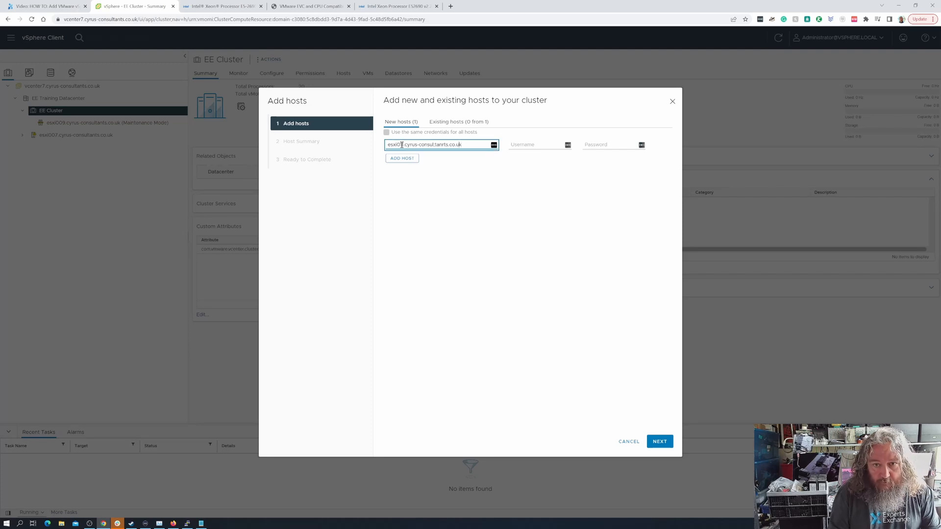
key("BackSpace")
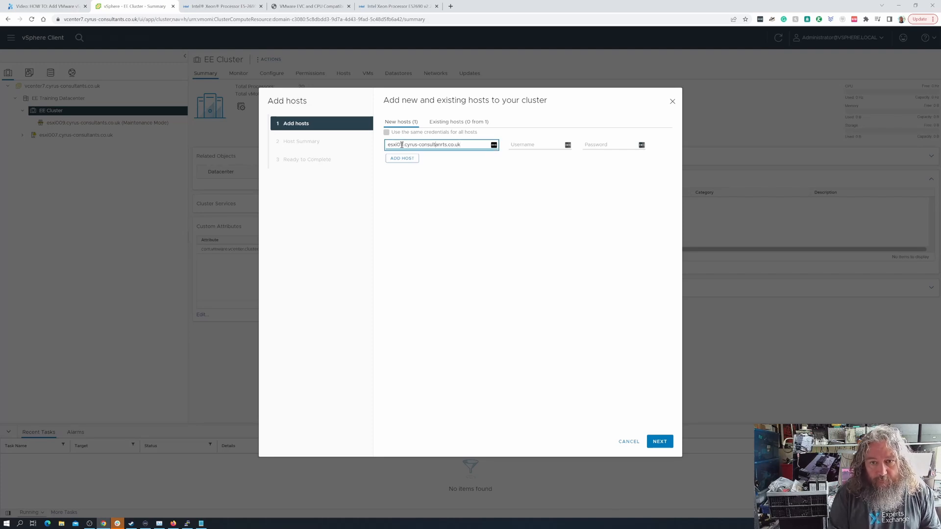
left_click(524, 146)
type("root")
key("Tab")
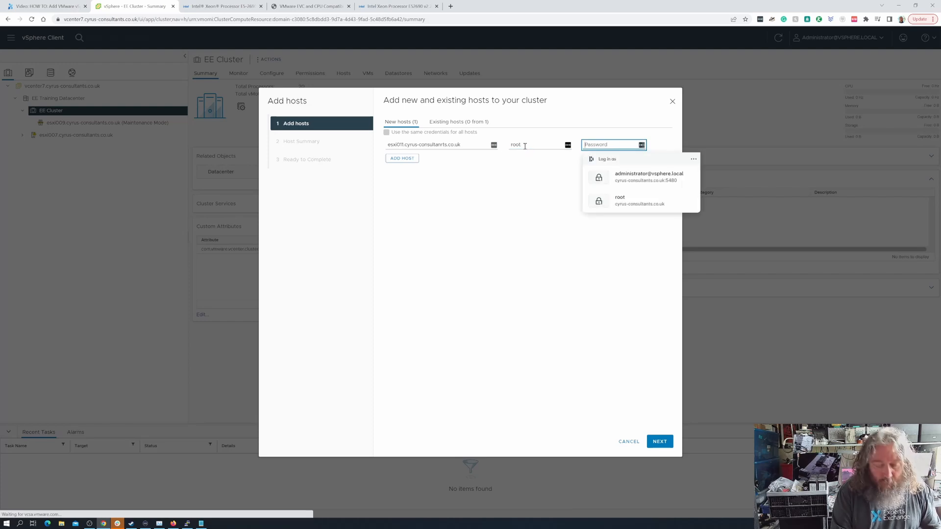
type("•")
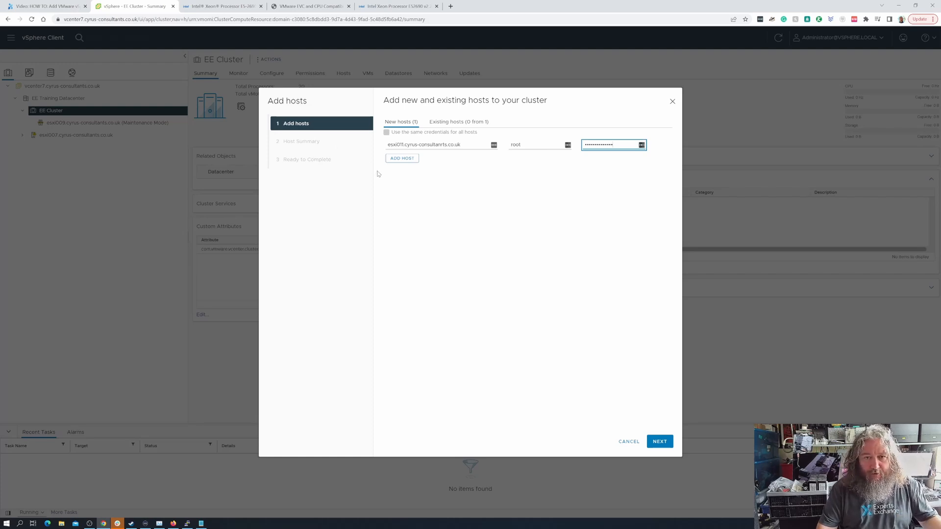
left_click(667, 445)
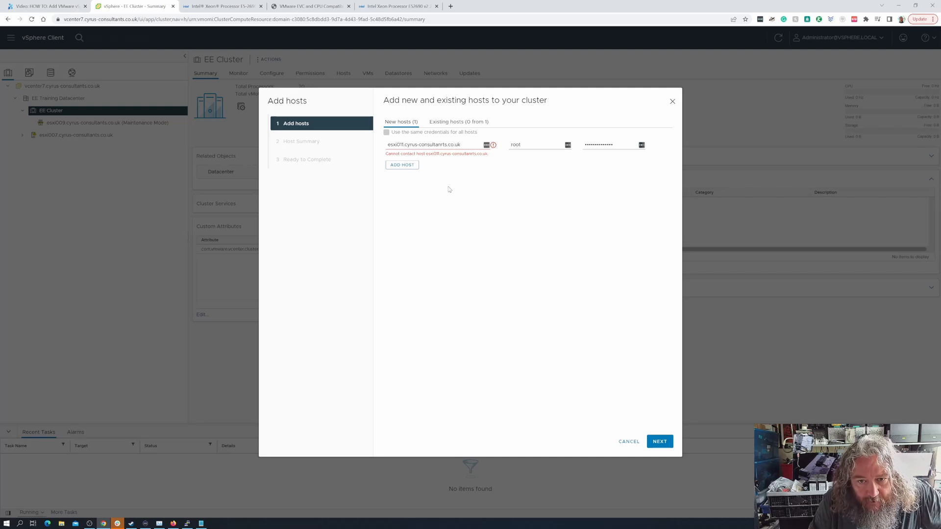
- Delete the stray 'r' so the hostname reads esxi011.cyrus-consultants.co.uk
left_click(466, 144)
key("Left")
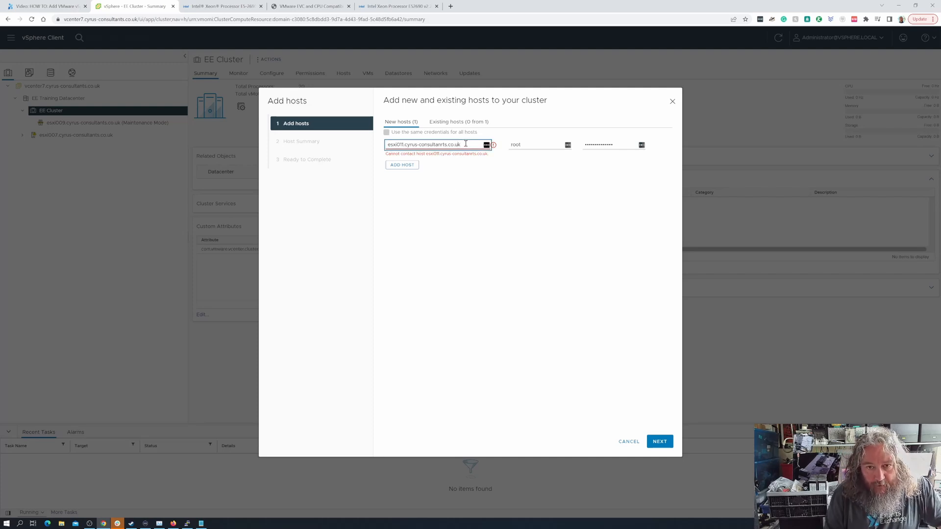
key("BackSpace")
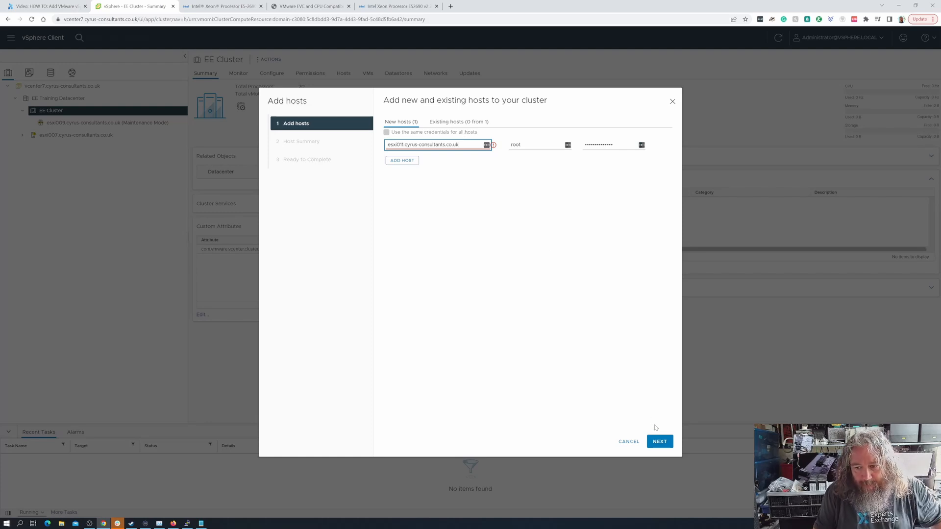
- Review esxi011's host summary details and finish adding it to EE Cluster
left_click(659, 442)
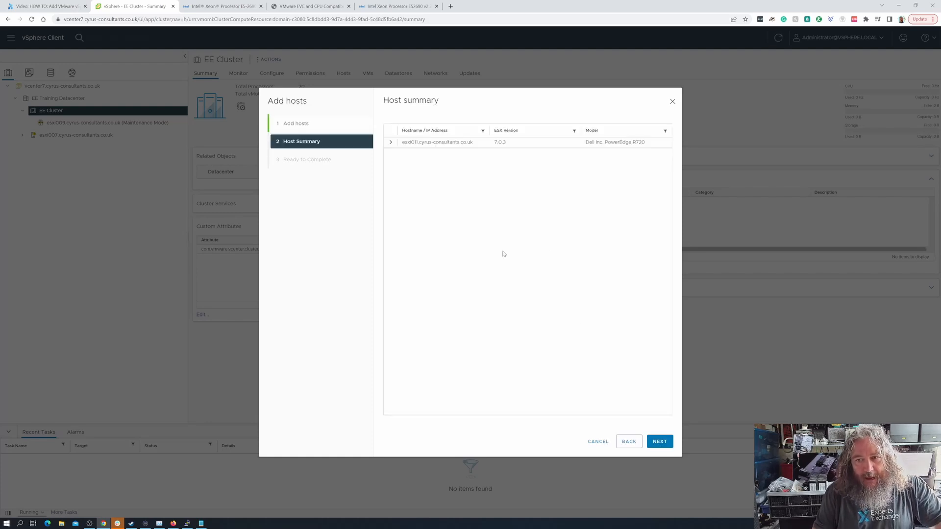
left_click(391, 143)
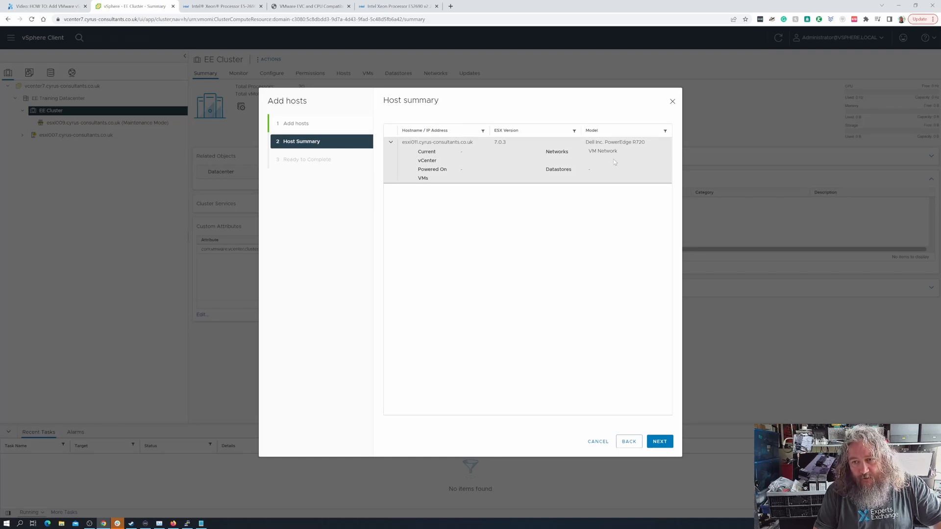
left_click(660, 442)
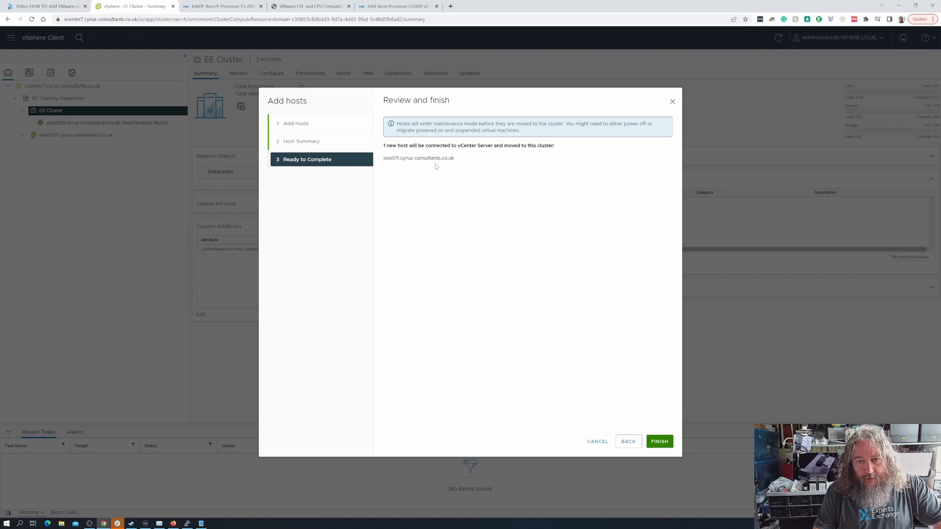
left_click(660, 442)
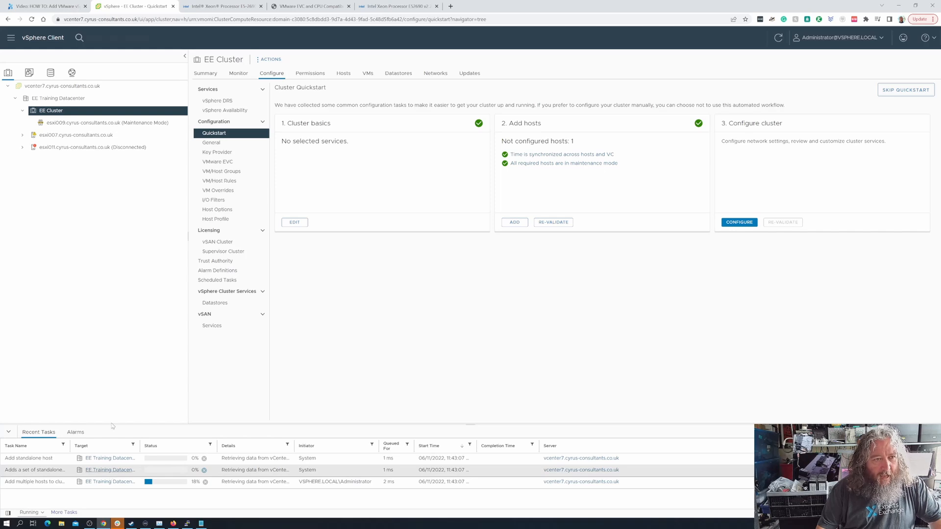
- Show the EE Cluster summary and expand host esxi007 to list its virtual machines
left_click_drag(98, 147, 102, 156)
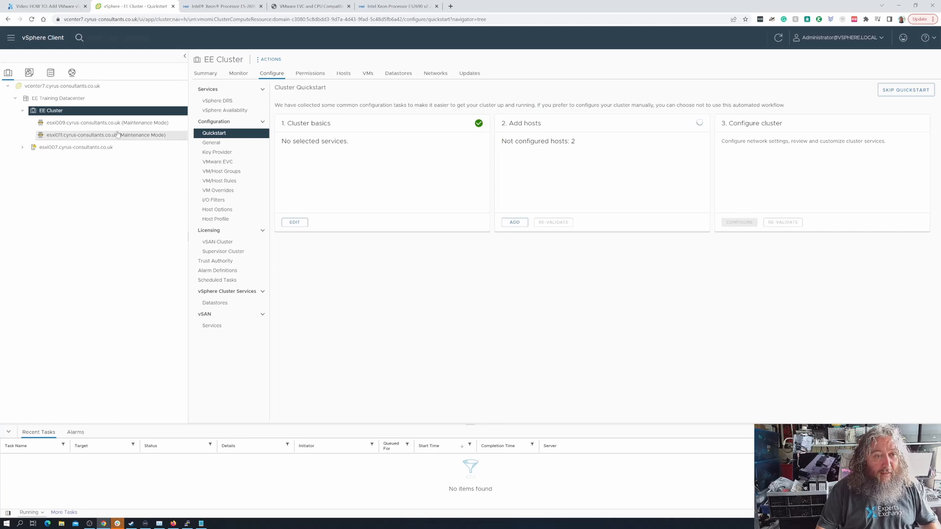
left_click(205, 74)
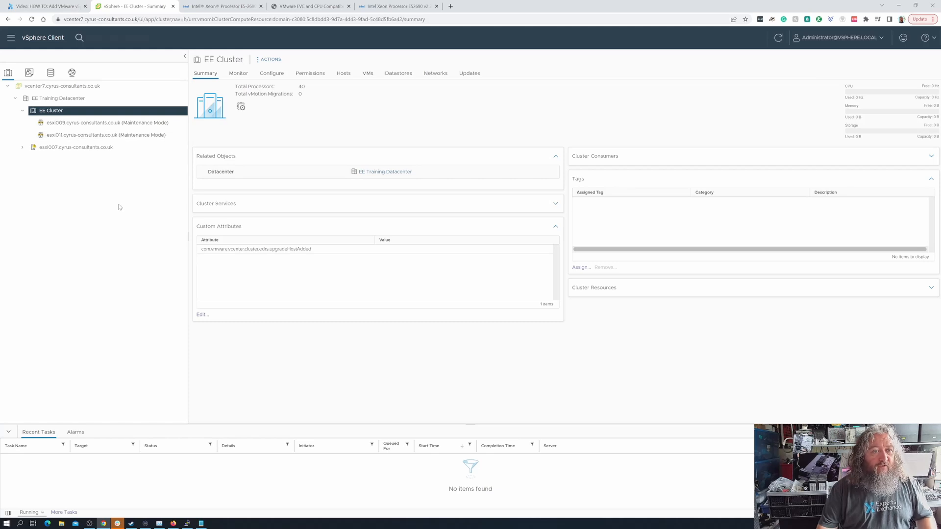
left_click(22, 148)
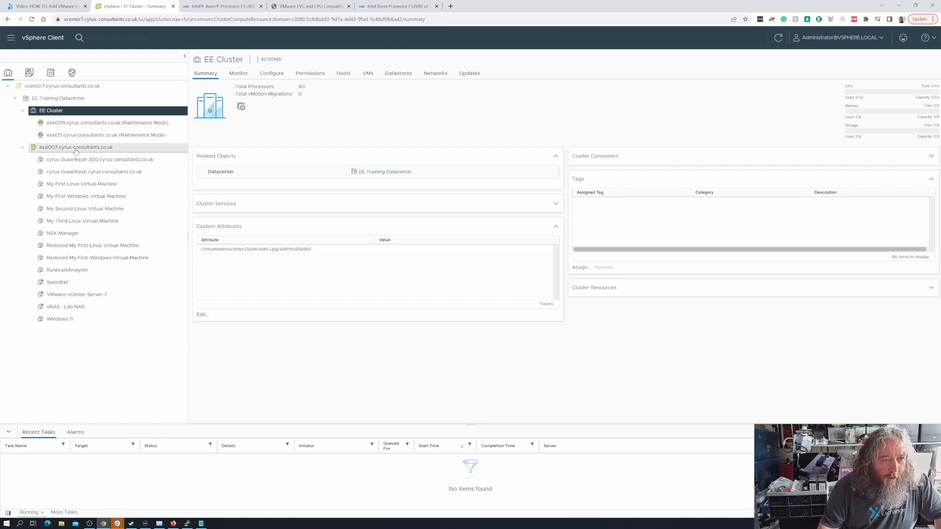
left_click_drag(72, 151, 81, 113)
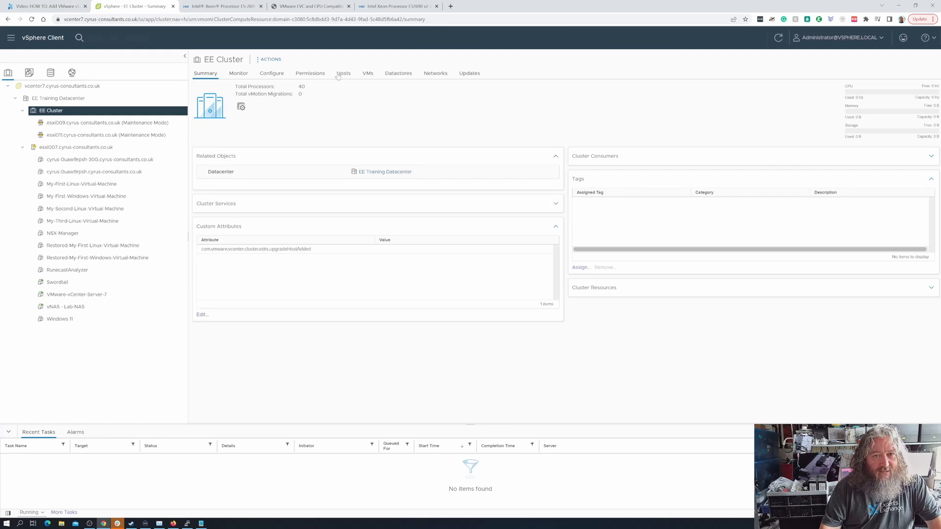
- List esxi007's datastores: esxi007_local1_vmfs6, nfs_lab-nas (NFS 3) and RUST
left_click(388, 78)
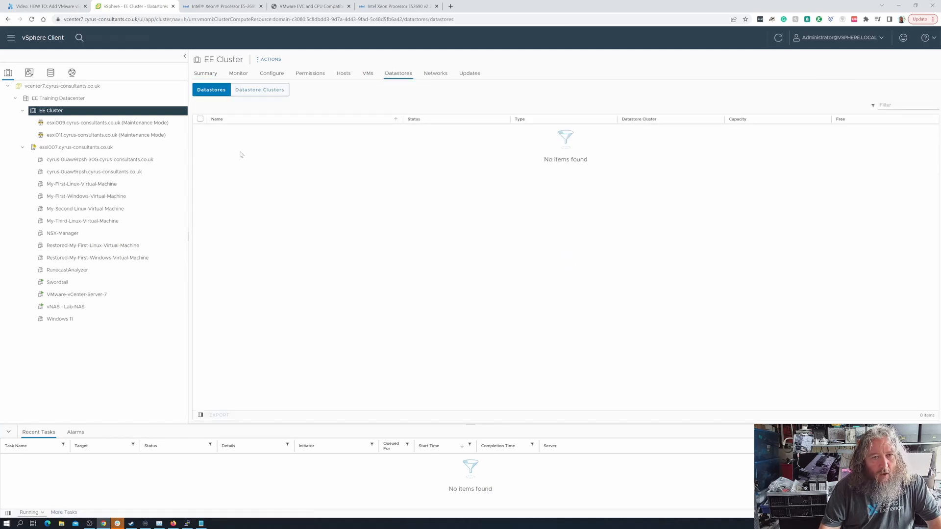
left_click(97, 148)
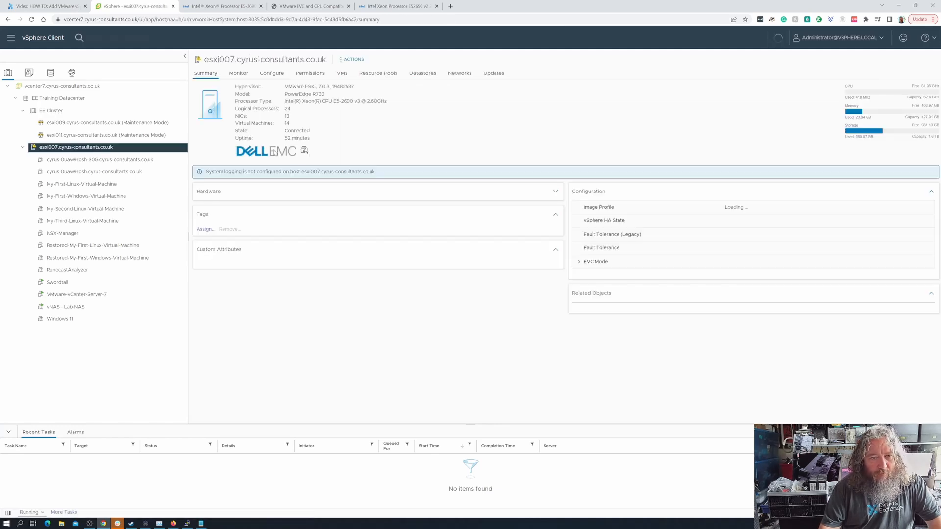
left_click(422, 73)
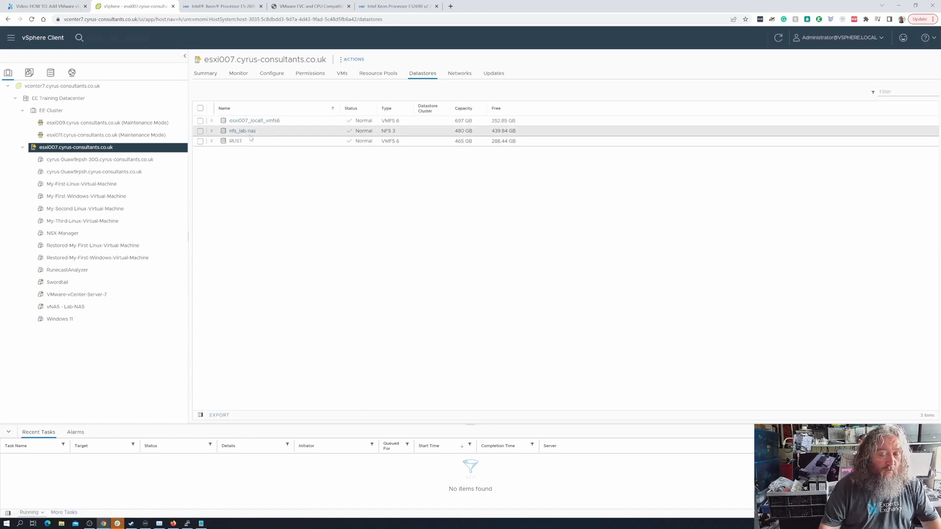
- Reload the vSphere page, dismiss the expired-licenses warning, and open esxi009's Services list
left_click(78, 123)
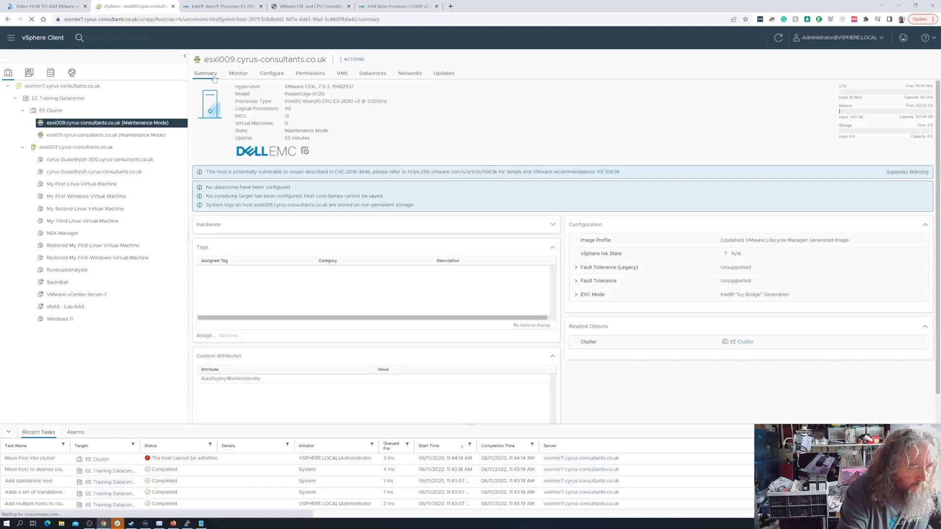
key("F5")
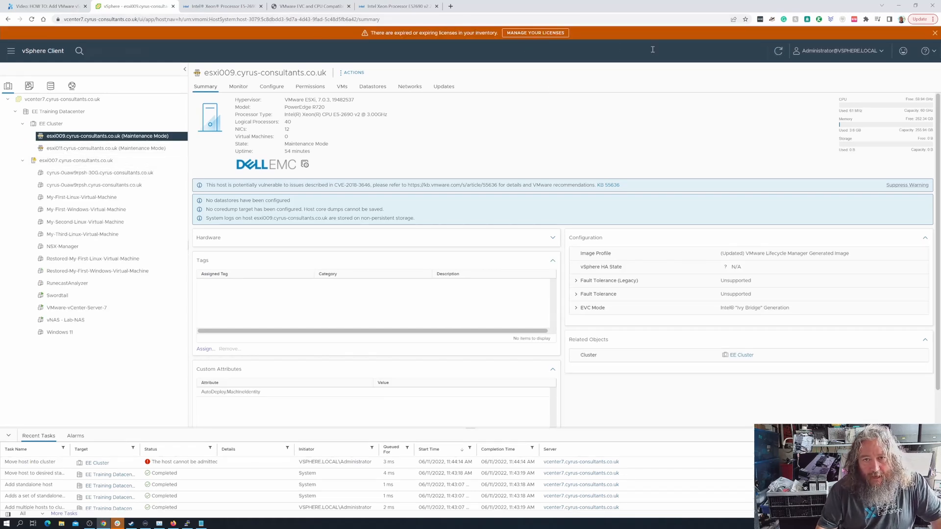
left_click(935, 33)
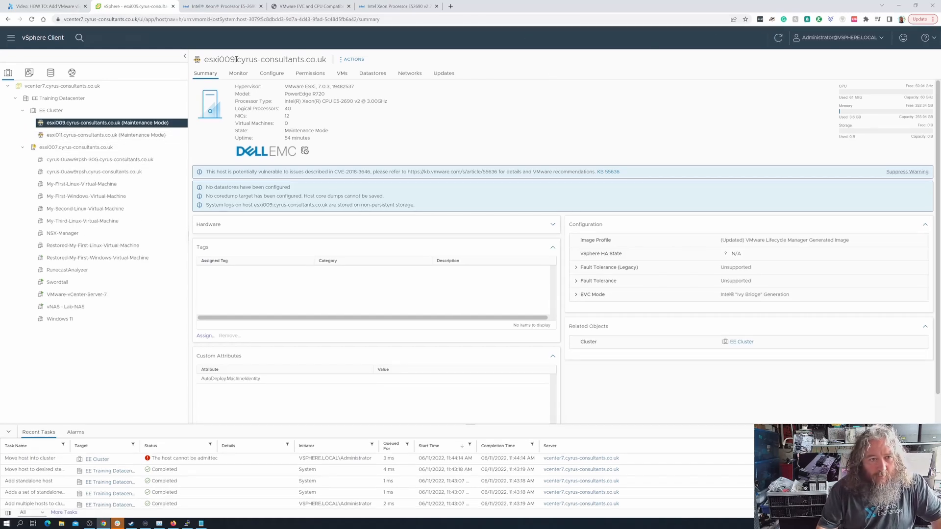
left_click(282, 78)
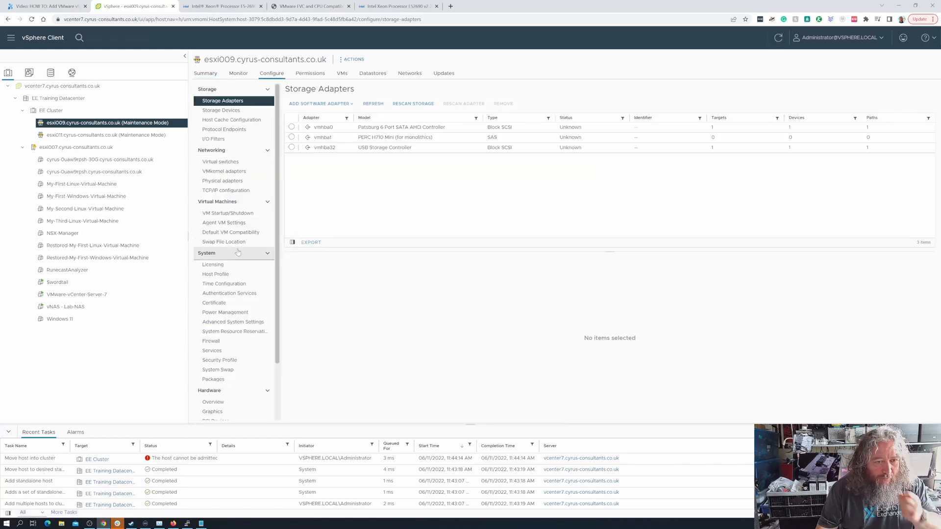
left_click(227, 353)
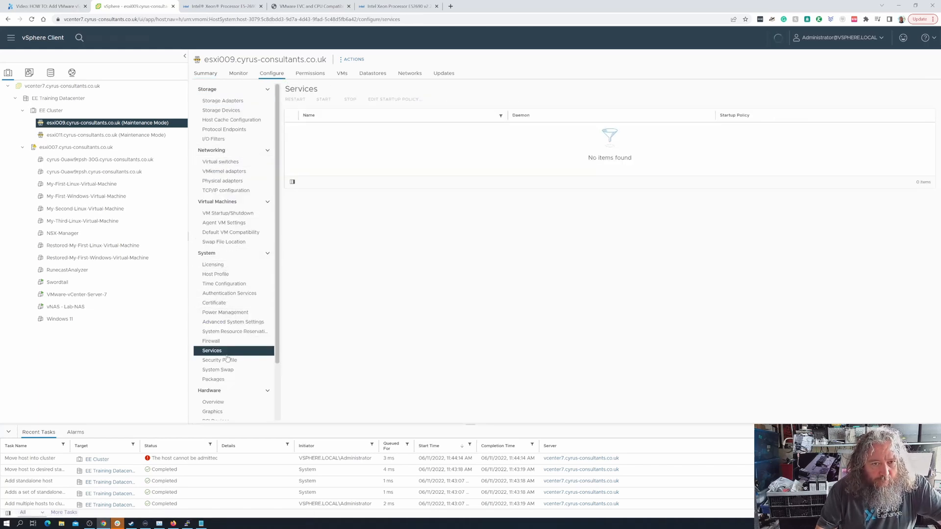
- Start the ESXi Shell and SSH services on esxi009
left_click(292, 138)
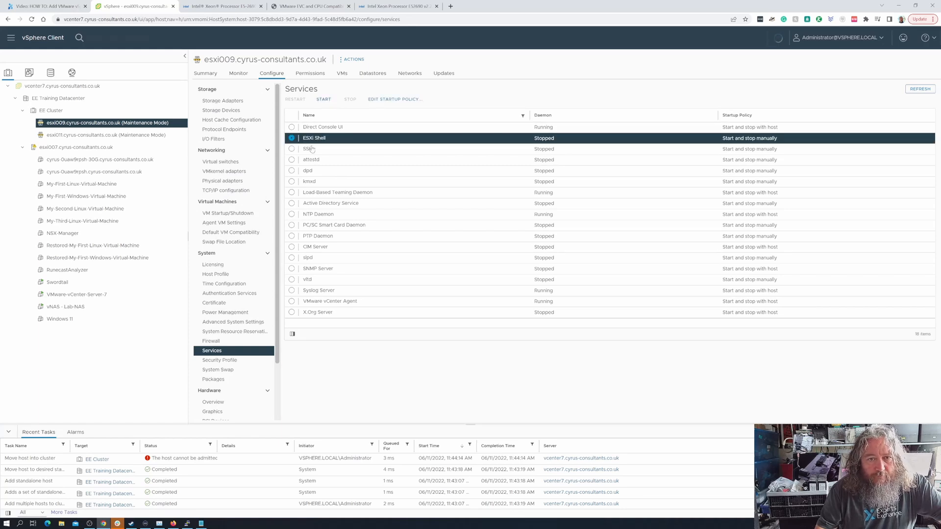
left_click(295, 150)
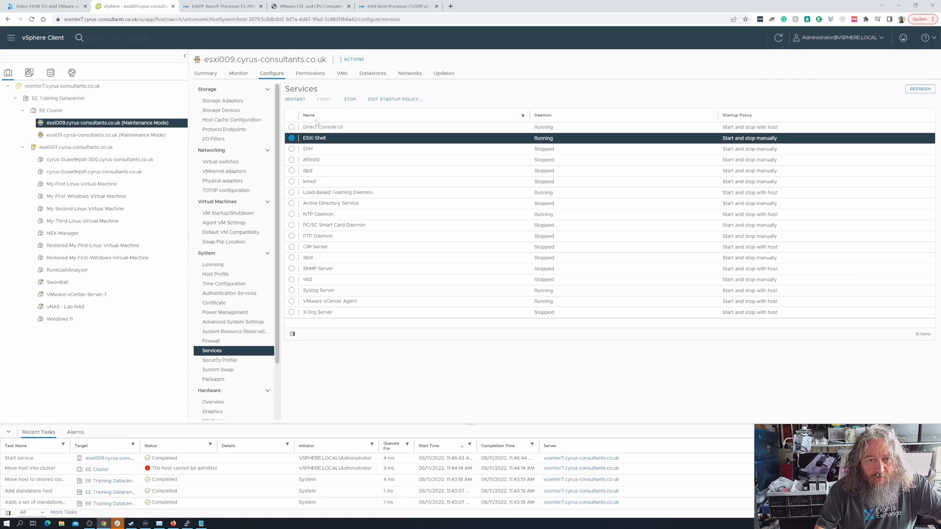
left_click(349, 100)
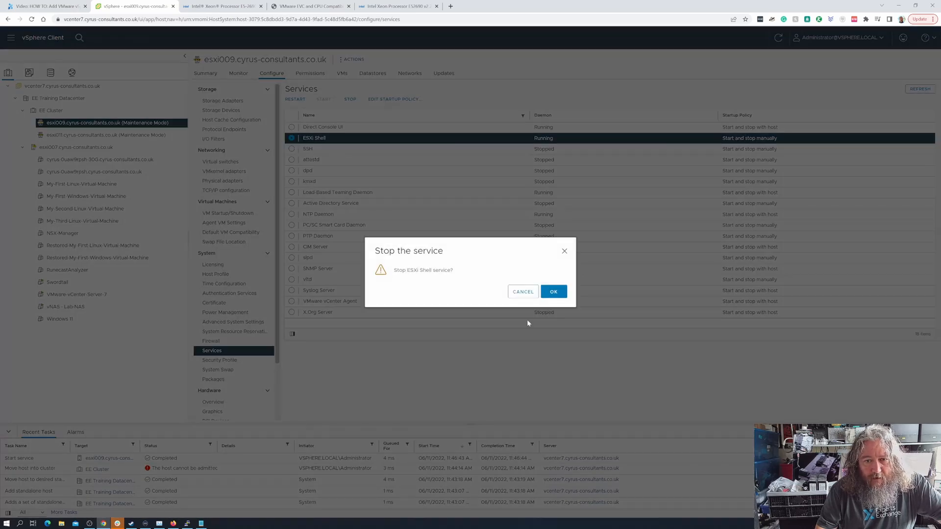
left_click(524, 293)
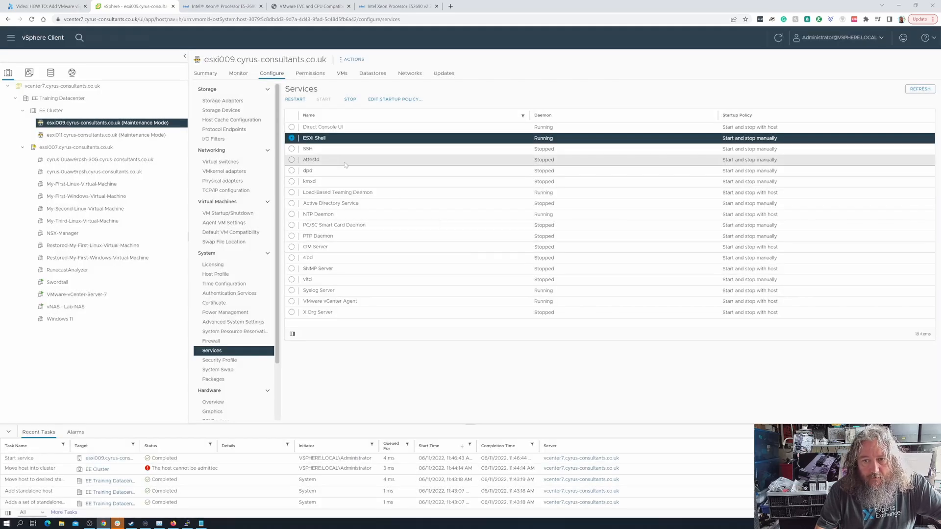
left_click(292, 150)
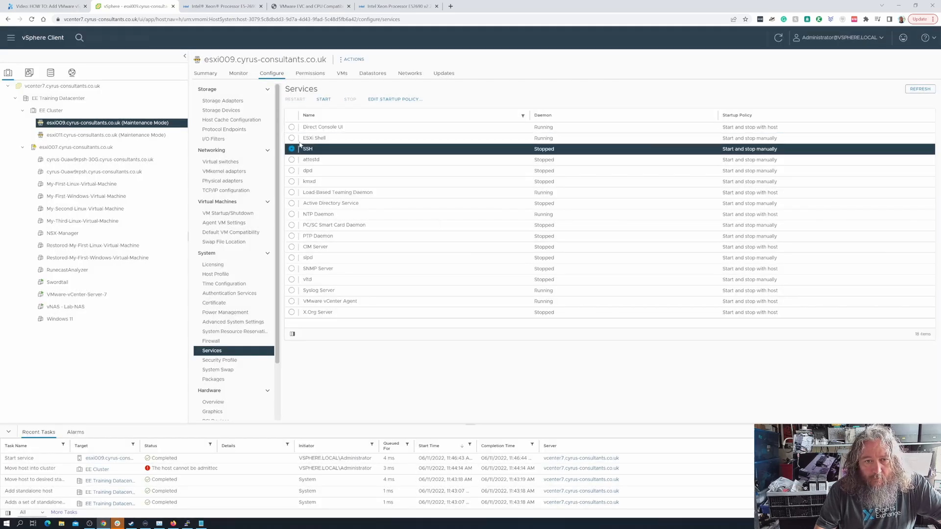
left_click(324, 101)
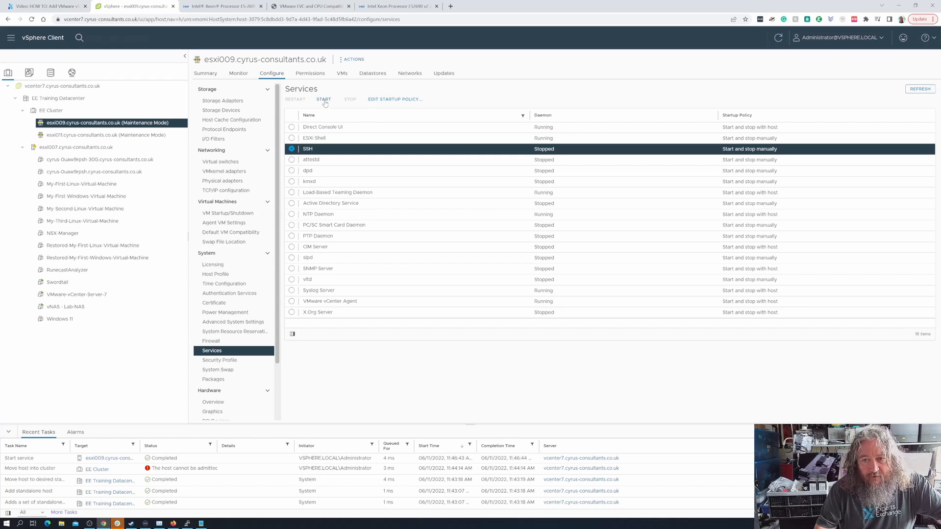
left_click(324, 101)
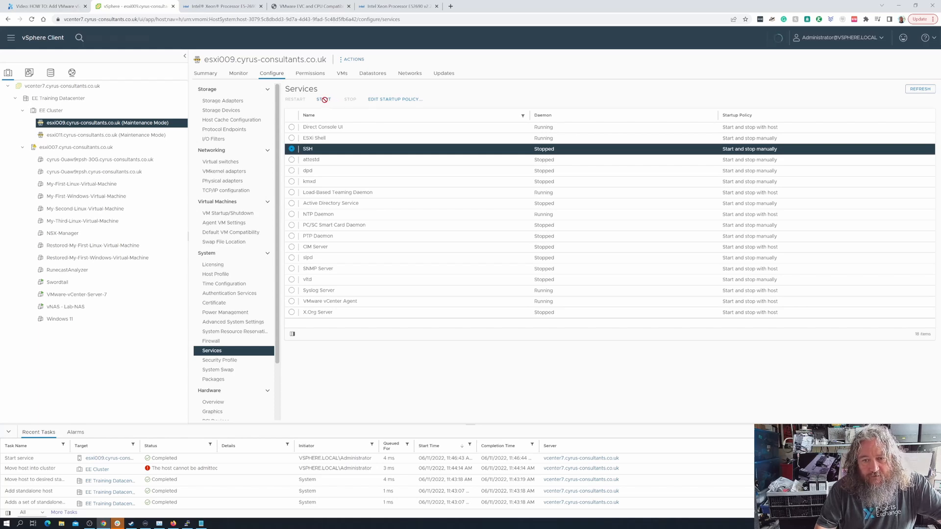
- Start ESXi Shell and SSH on esxi011, then minimize the esxi007 PuTTY session
left_click(102, 135)
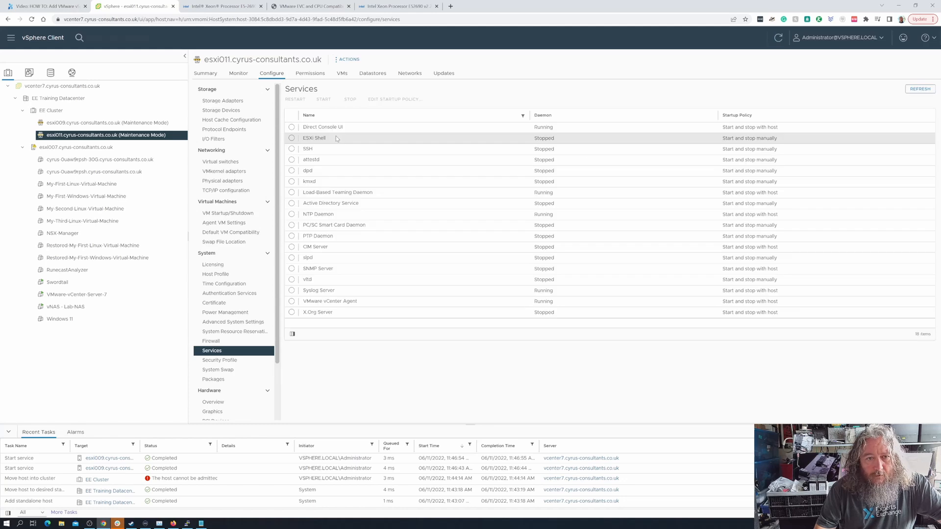
left_click(293, 139)
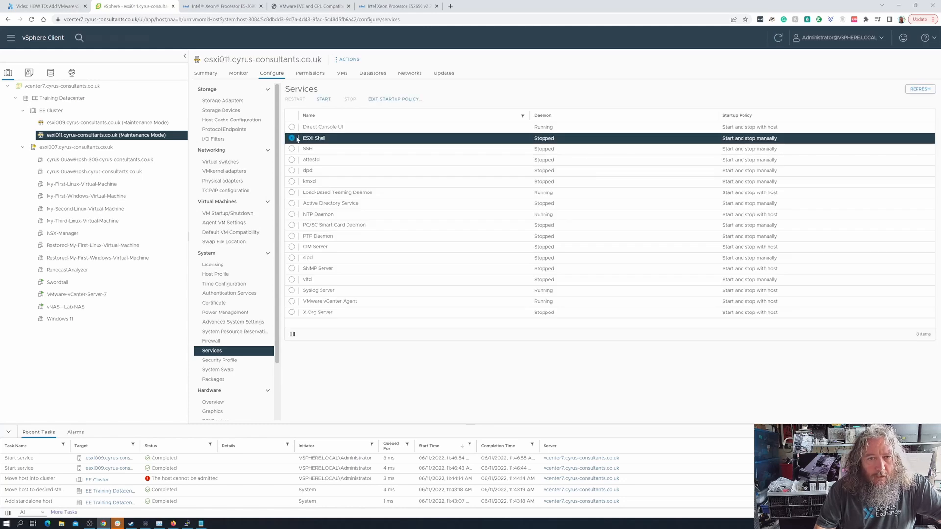
left_click(324, 101)
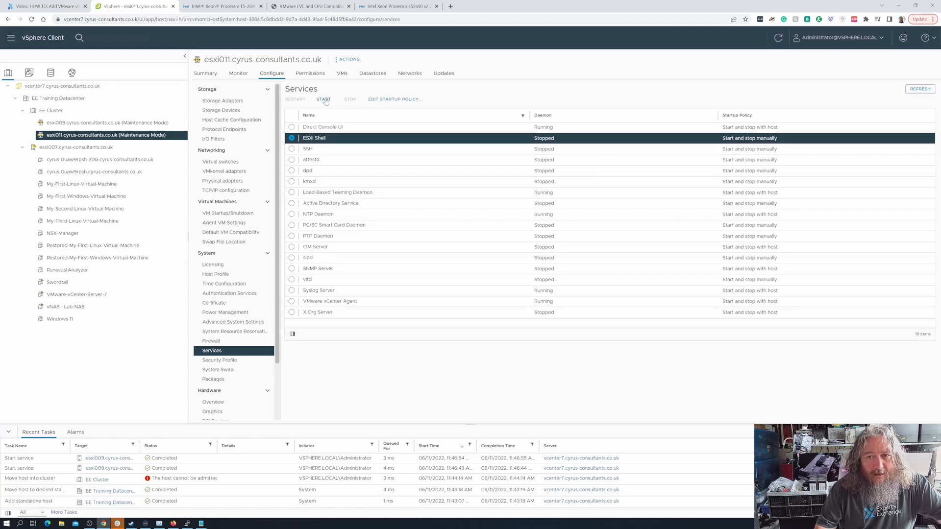
left_click(325, 100)
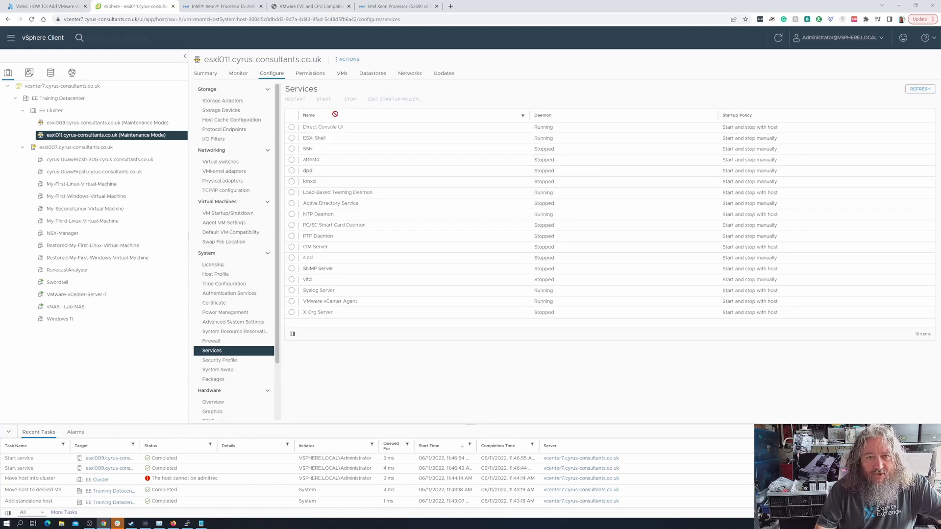
left_click(292, 149)
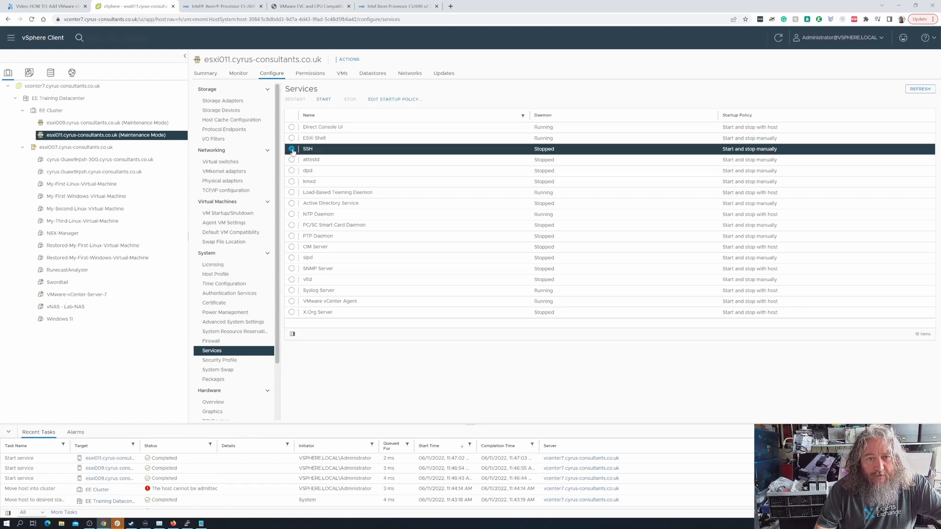
left_click(324, 101)
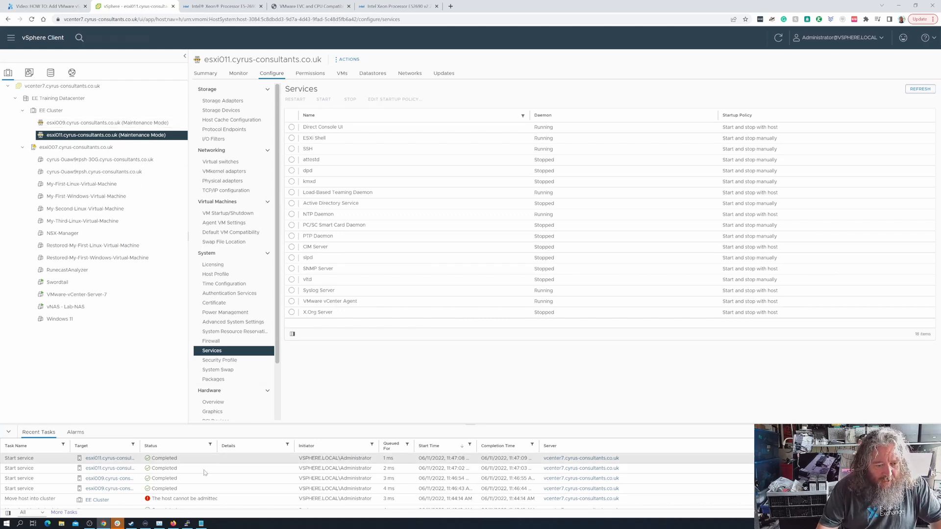
left_click(187, 523)
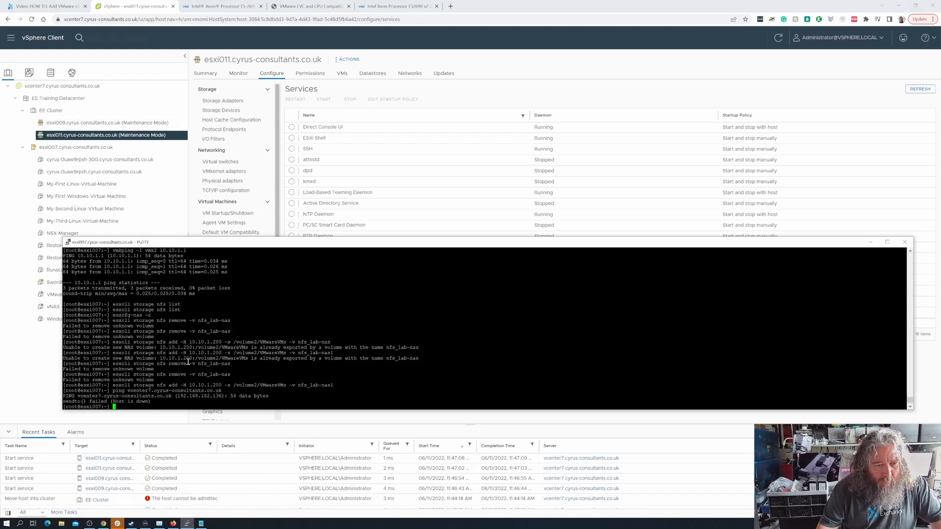
left_click(870, 241)
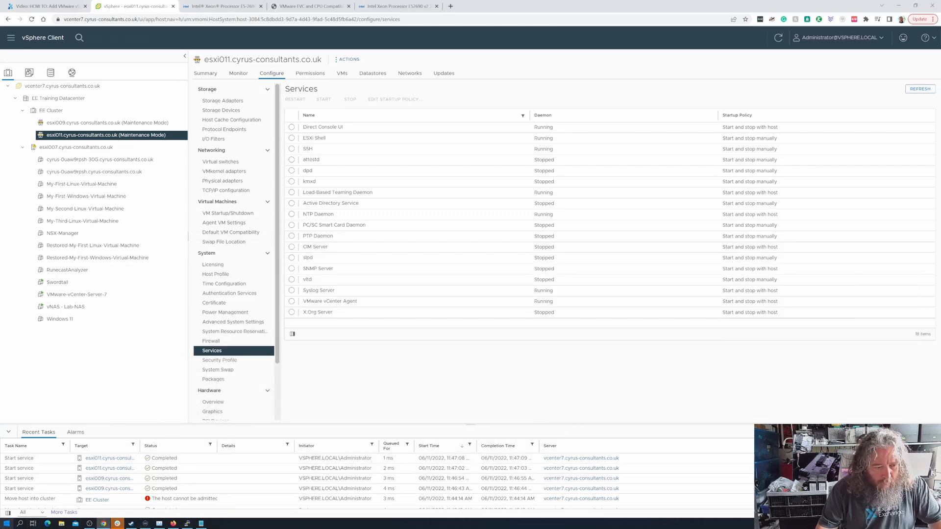
- From an admin command prompt, run putty esxi009.cyrus-consultants.co.uk and log in as root
right_click(7, 526)
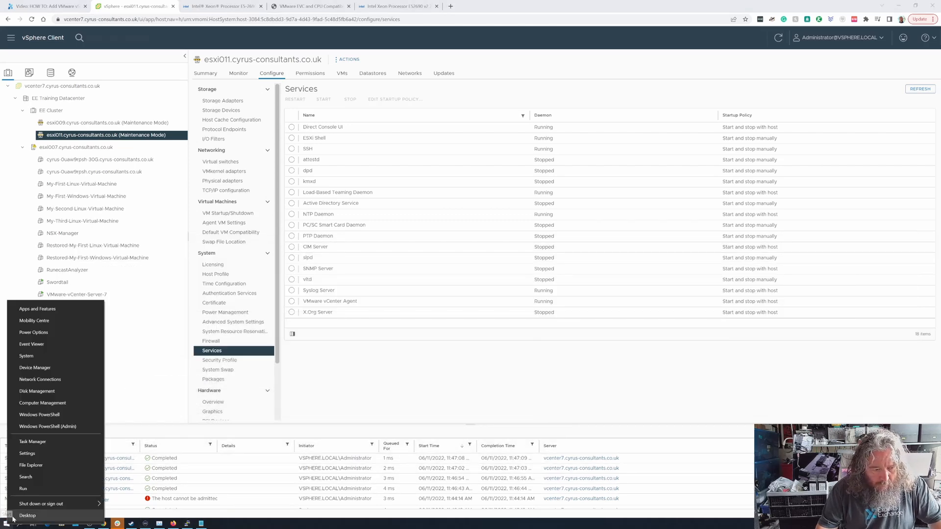
left_click(32, 489)
key("Return")
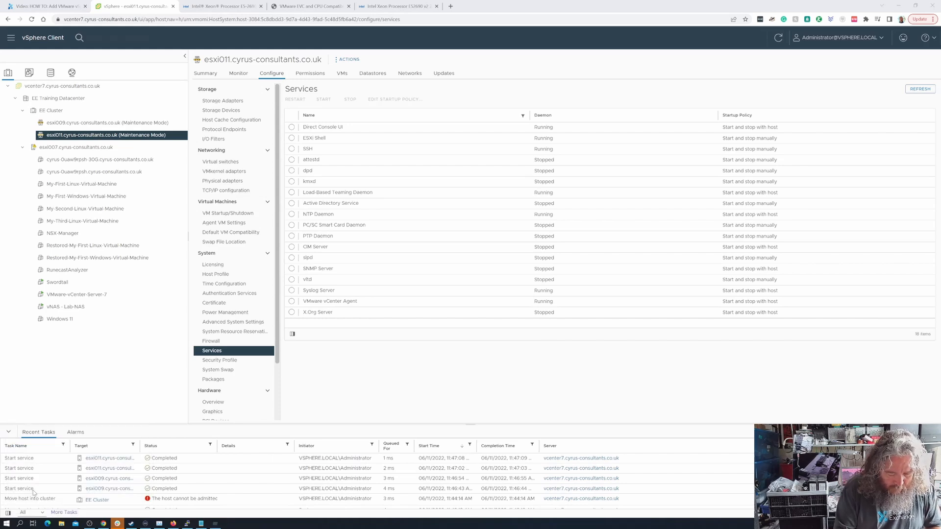
type("putty")
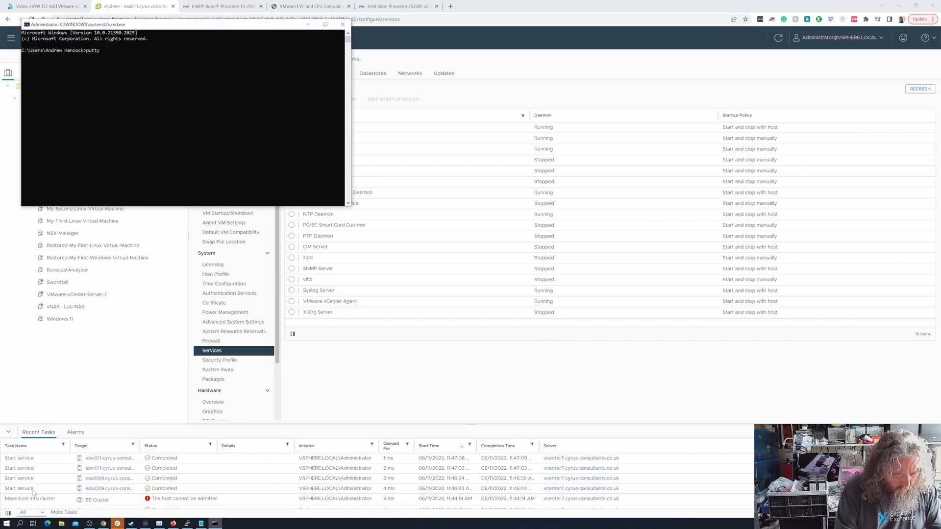
type(" esxi009.")
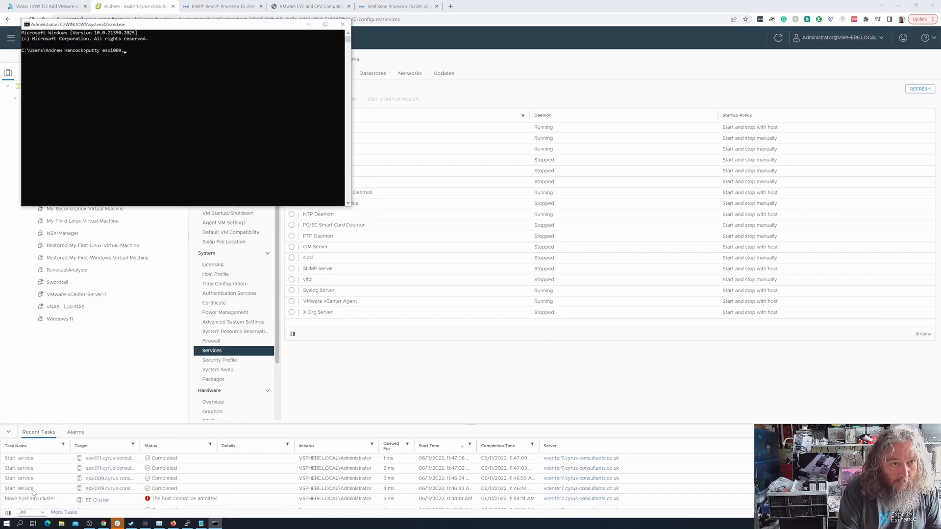
type("cyrus-co")
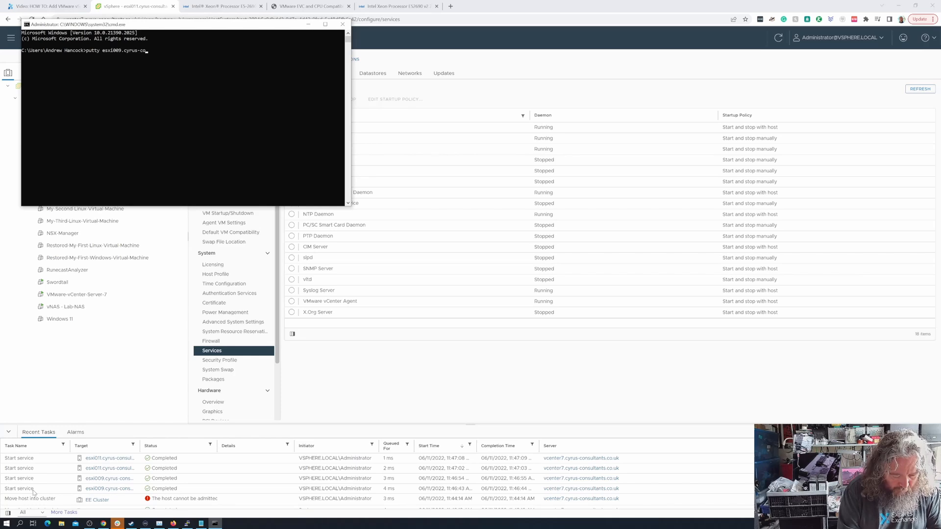
type("nsultants.co.uk")
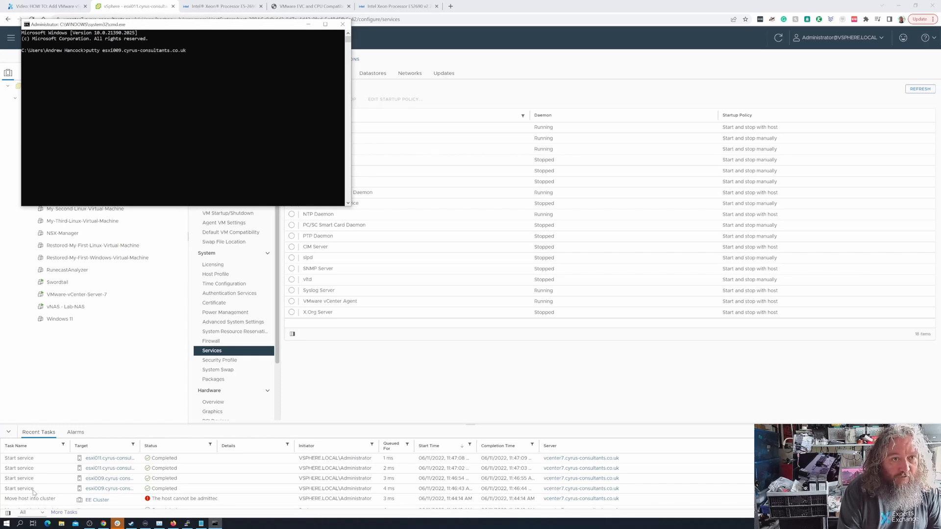
key("Return")
key("y")
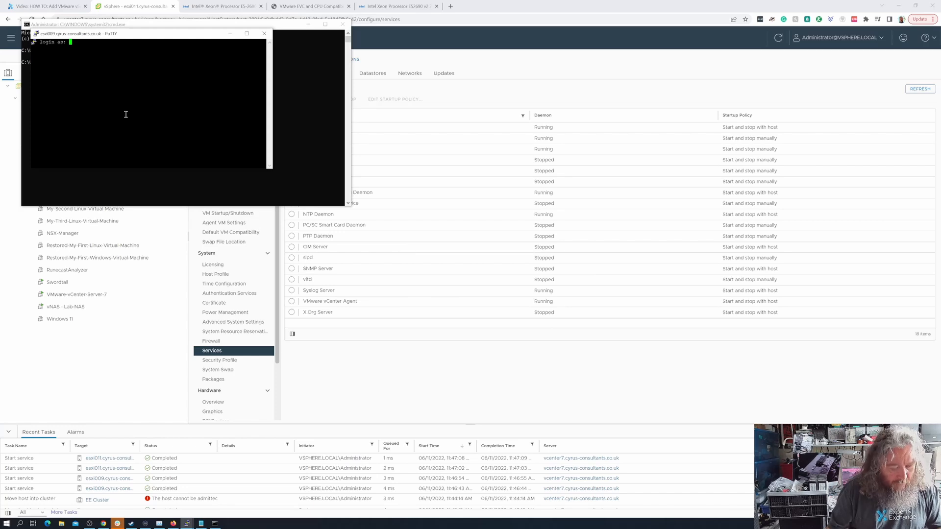
type("root")
key("Return")
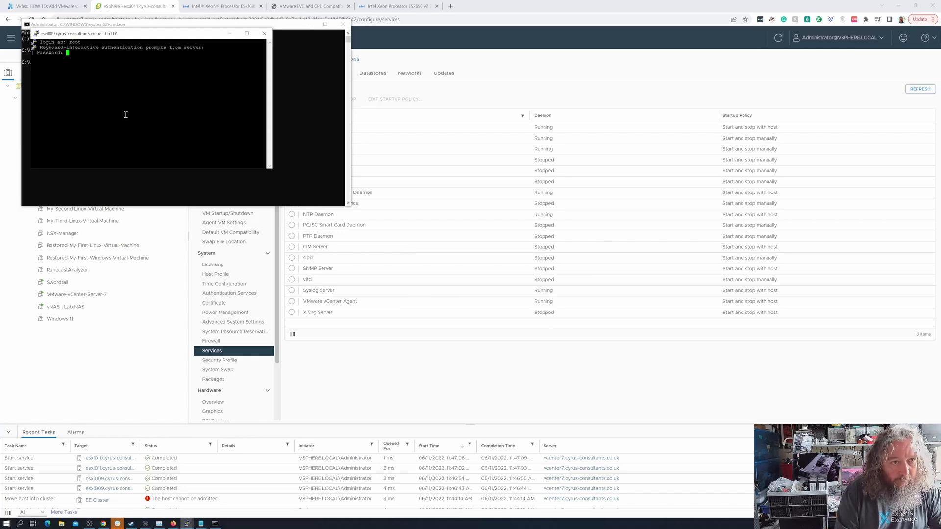
key("Return")
left_click_drag(134, 36, 594, 148)
- Open a second PuTTY root session to esxi011 by editing the recalled command
left_click(229, 117)
key("Up")
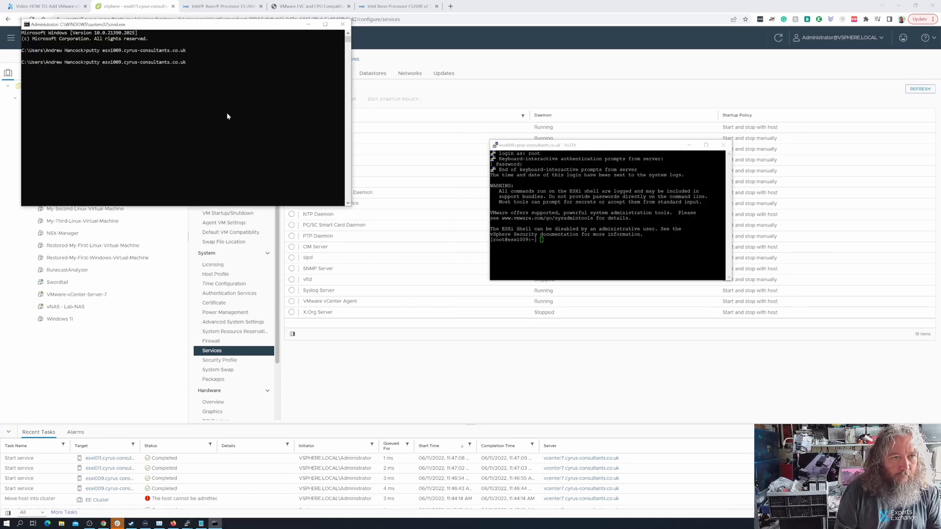
key("Left")
key("Left")
key("Left")
key("Left")
key("Left")
key("Left")
key("Left")
key("Left")
key("Left")
key("Left")
key("Left")
key("Left")
key("Left")
key("Left")
key("Left")
key("Left")
key("Left")
key("Left")
key("Left")
key("Left")
key("BackSpace")
key("BackSpace")
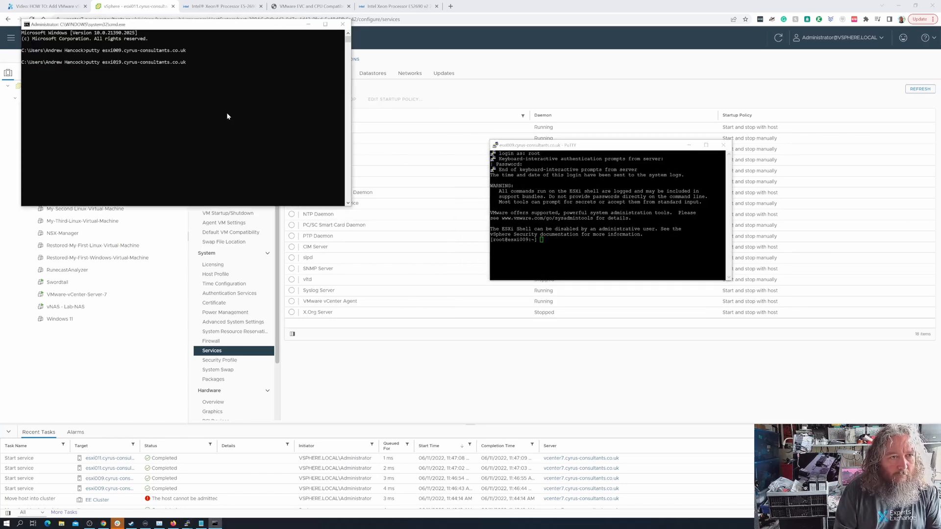
type("11")
key("Return")
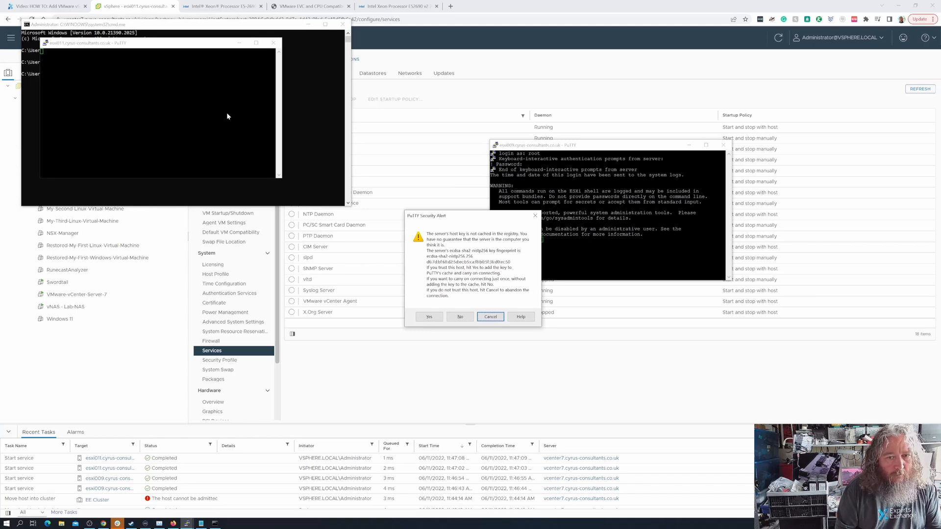
key("Return")
type("root")
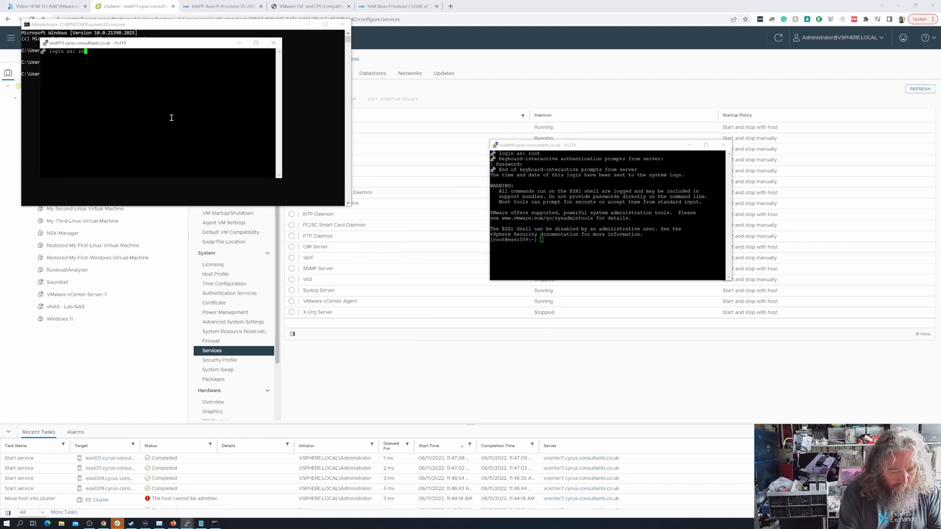
key("Return")
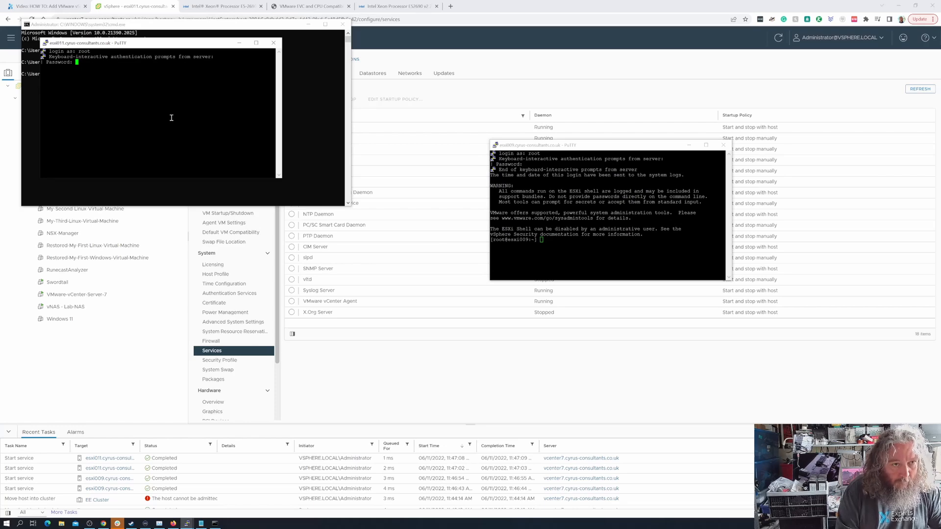
key("Return")
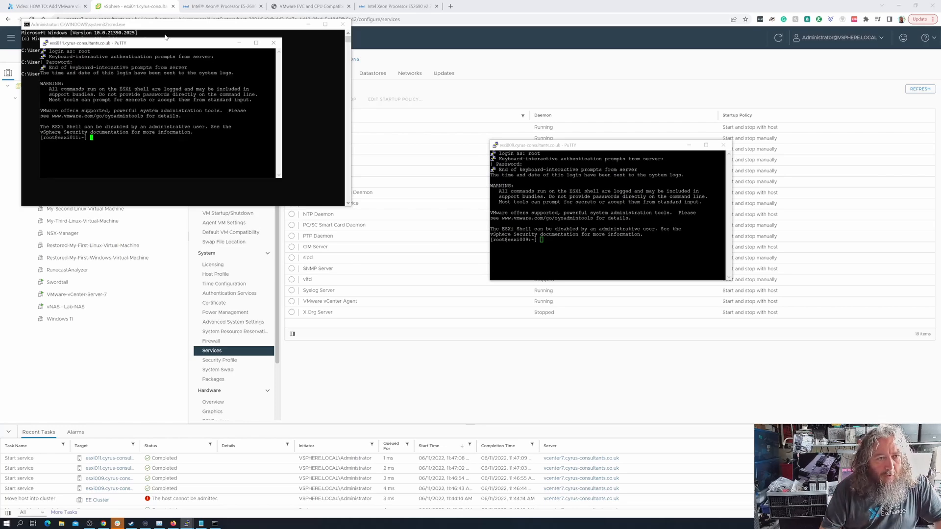
- Arrange the esxi009 and esxi011 shell windows side by side, hiding the command window
left_click_drag(162, 46, 234, 172)
left_click(308, 24)
left_click_drag(574, 149, 502, 171)
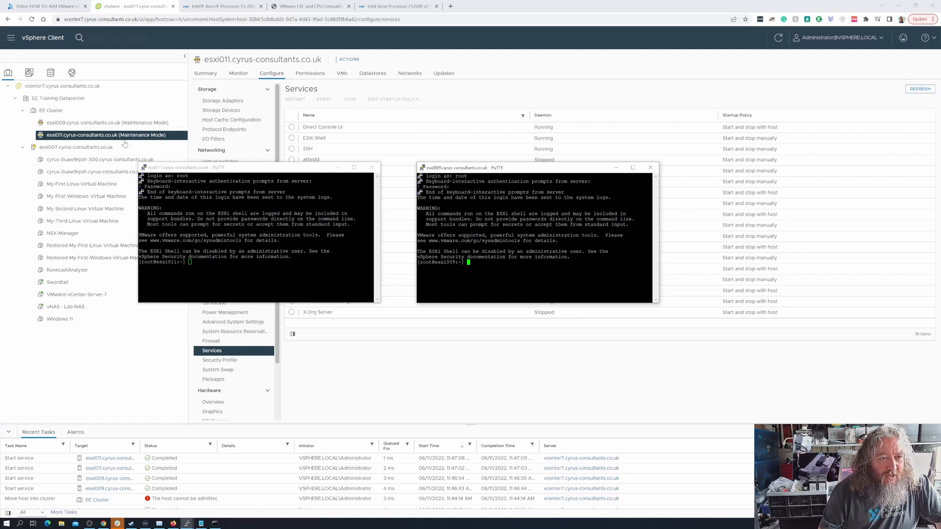
- Compare esxi007's vSwitch1 NFS port groups with esxi009's switches, which have only vSwitch0
left_click(147, 147)
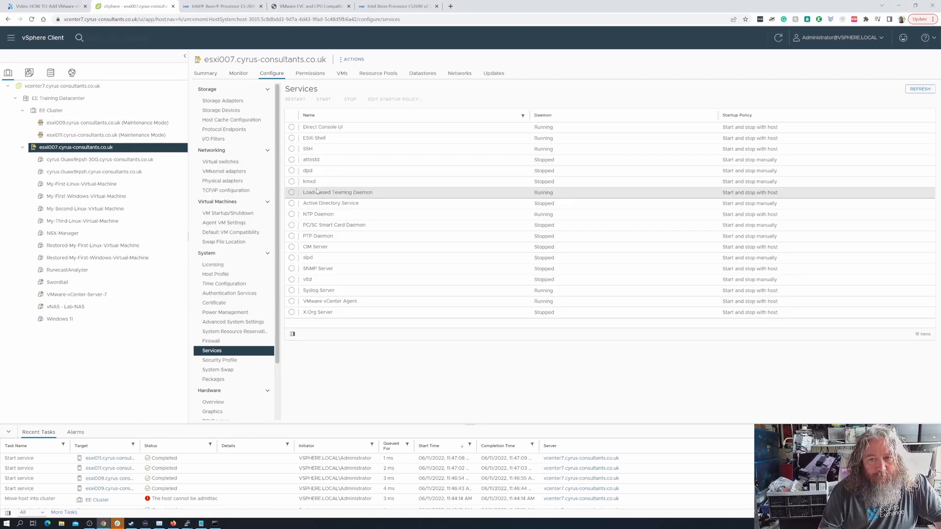
left_click(209, 75)
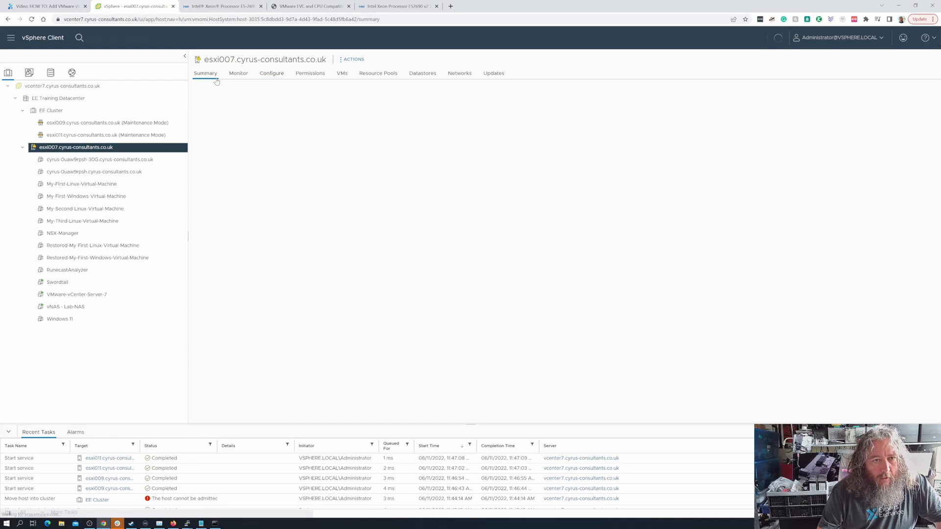
left_click(272, 78)
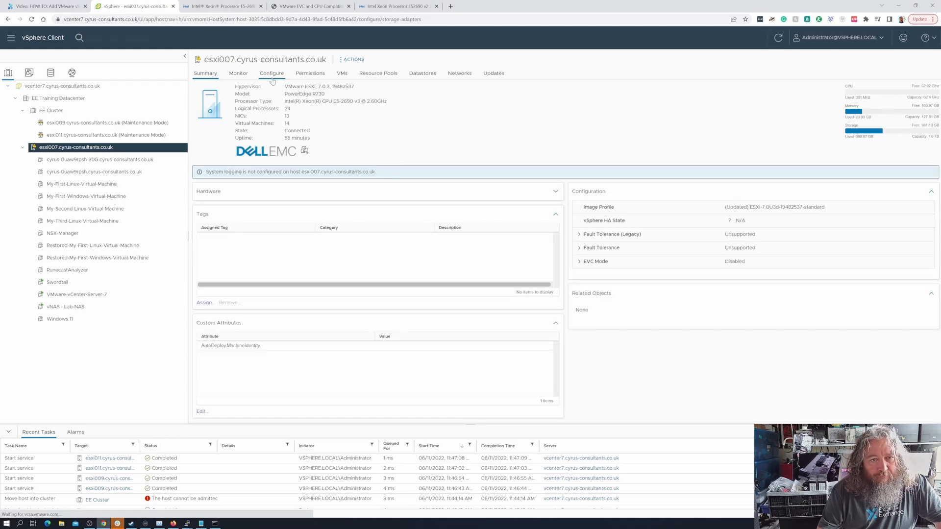
left_click(233, 163)
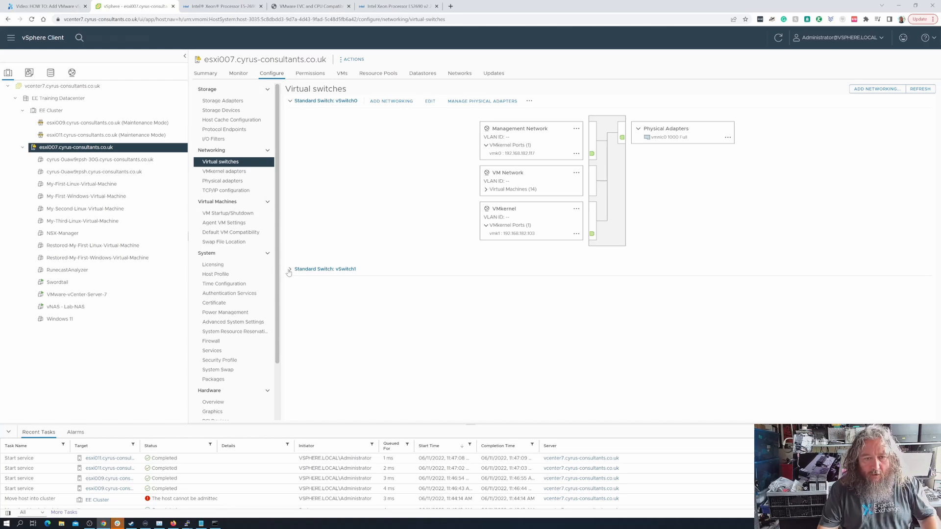
left_click(290, 270)
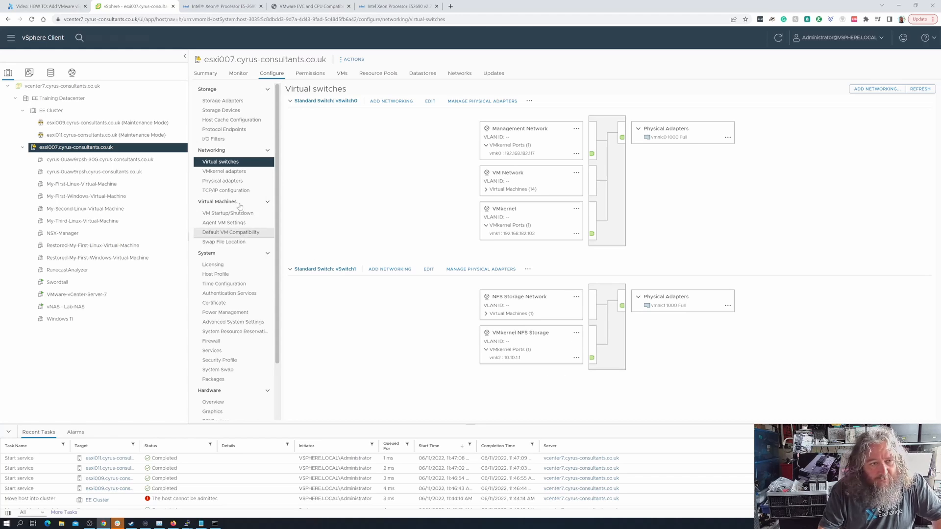
left_click(163, 126)
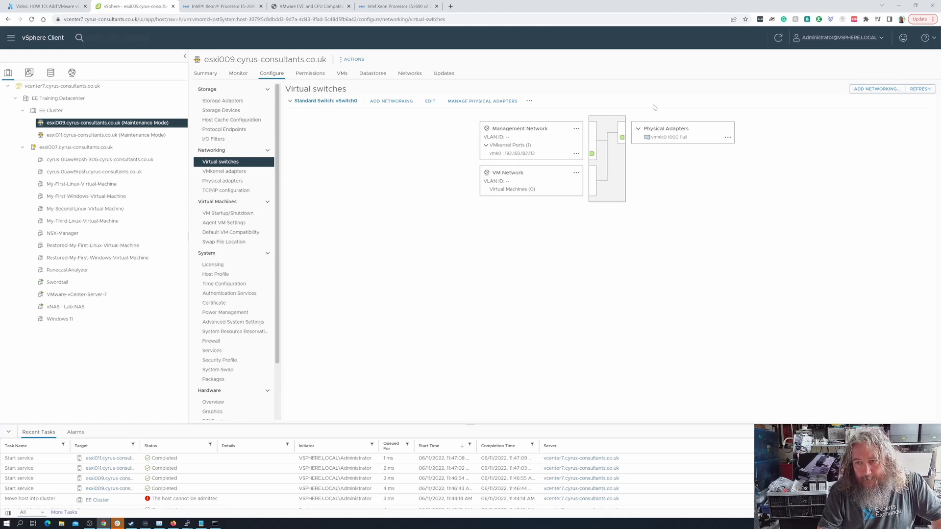
- Add a default VMkernel adapter to esxi009's vSwitch0 with DHCP and MTU 1500
left_click(392, 101)
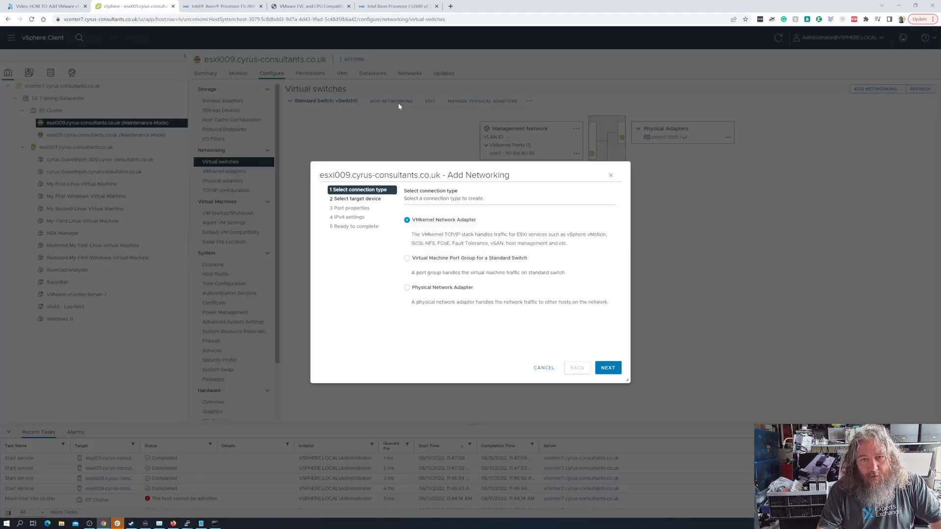
left_click(608, 368)
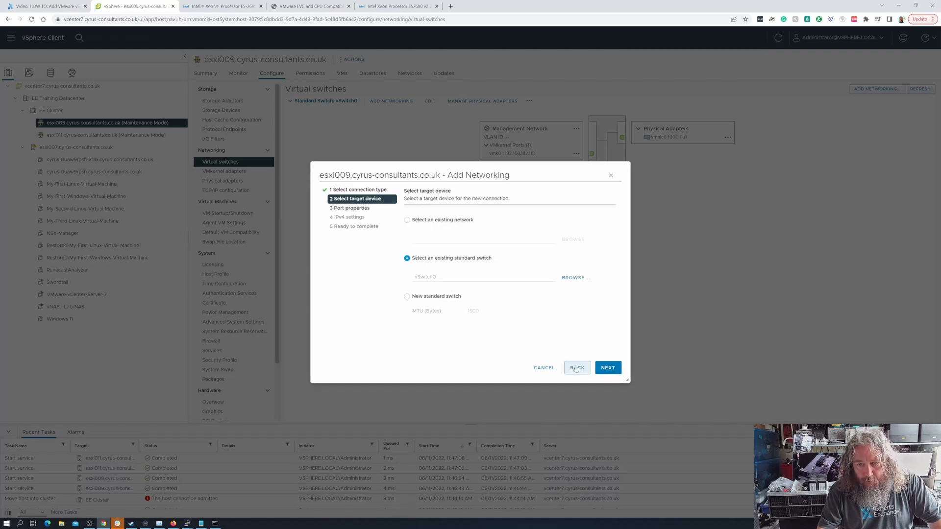
left_click(607, 370)
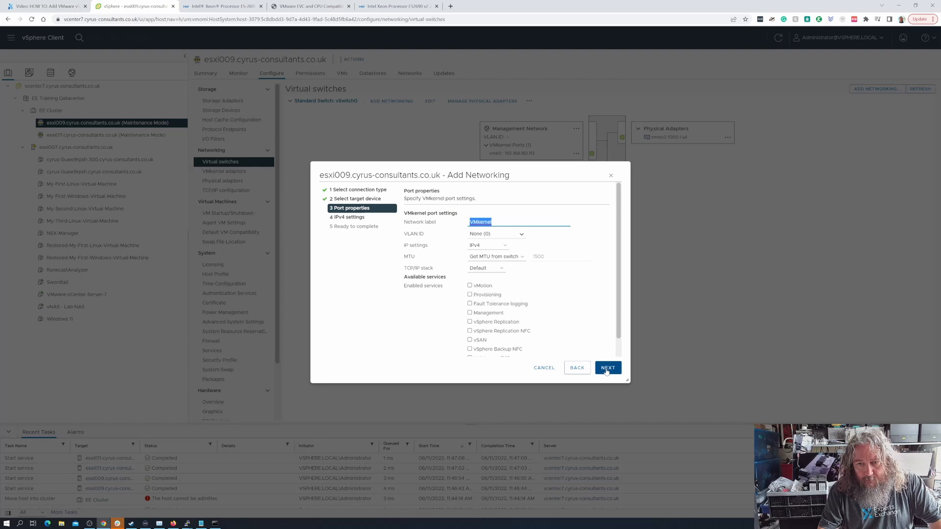
left_click(606, 370)
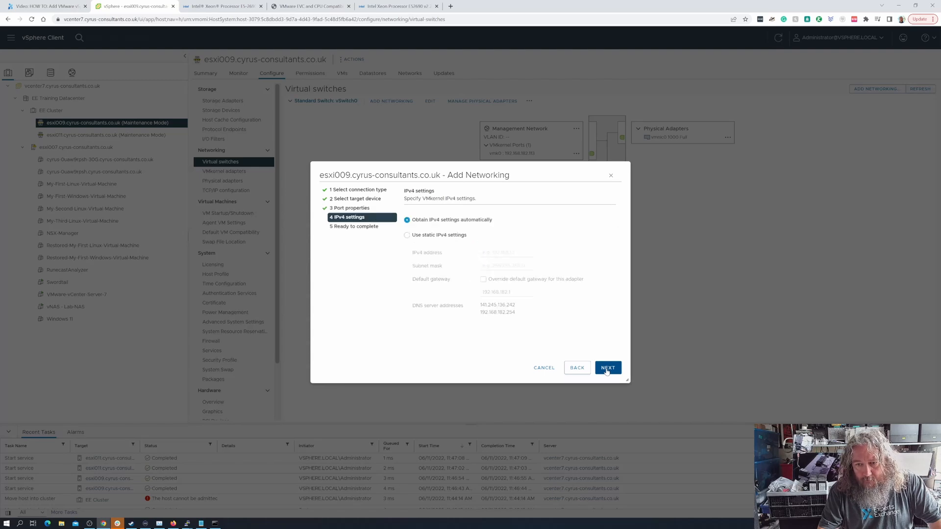
left_click(607, 370)
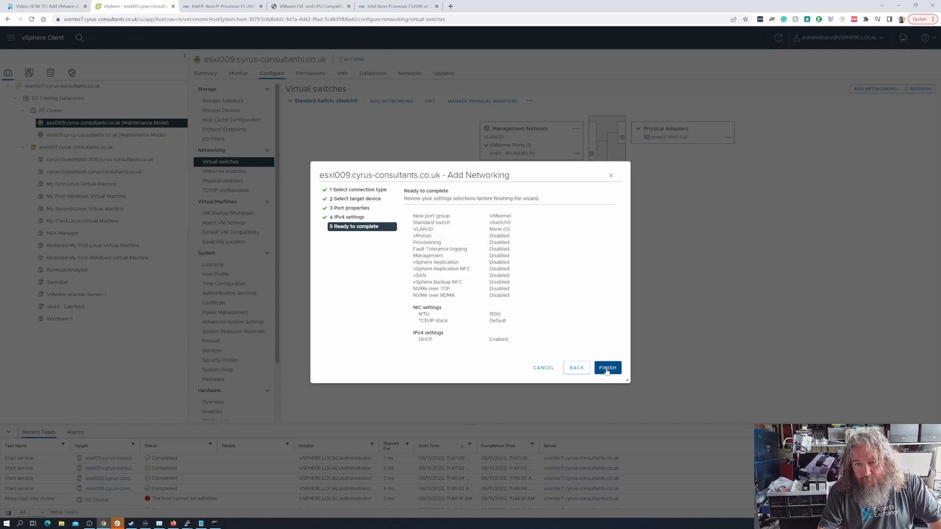
left_click(607, 370)
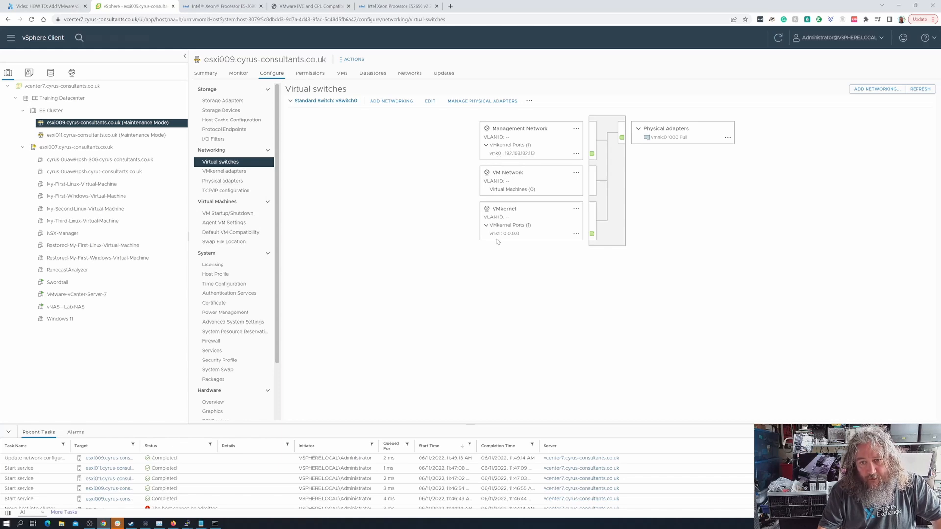
left_click(113, 148)
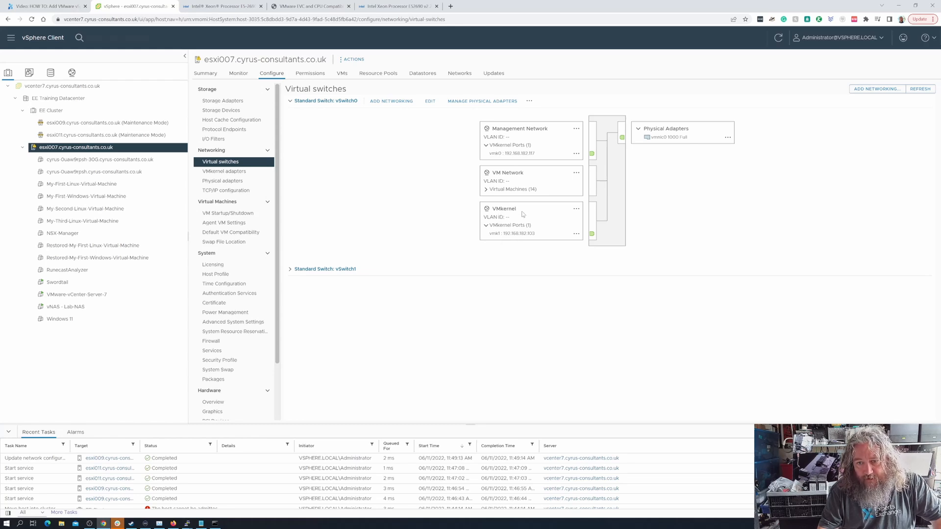
- Start a VMkernel adapter on esxi009 using a new standard switch, MTU 9000, vmnic1 active
left_click(96, 124)
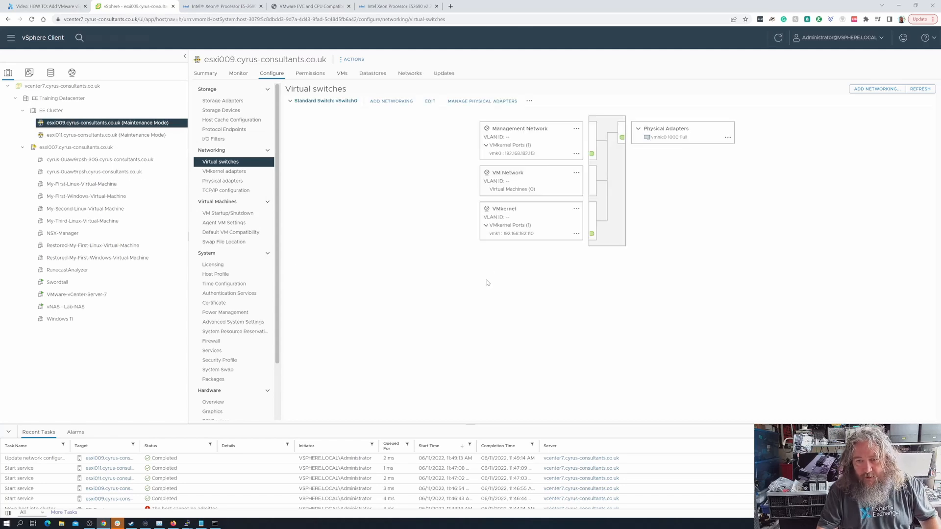
left_click(392, 102)
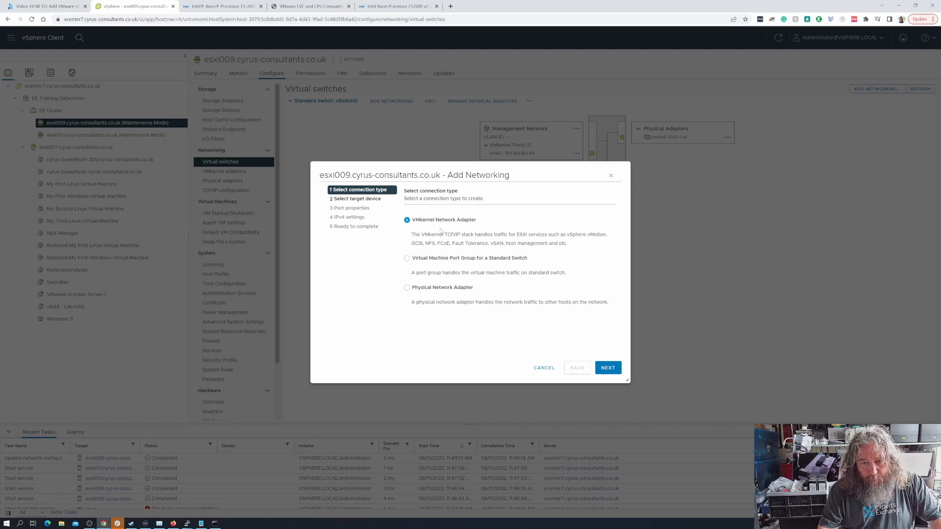
left_click(607, 368)
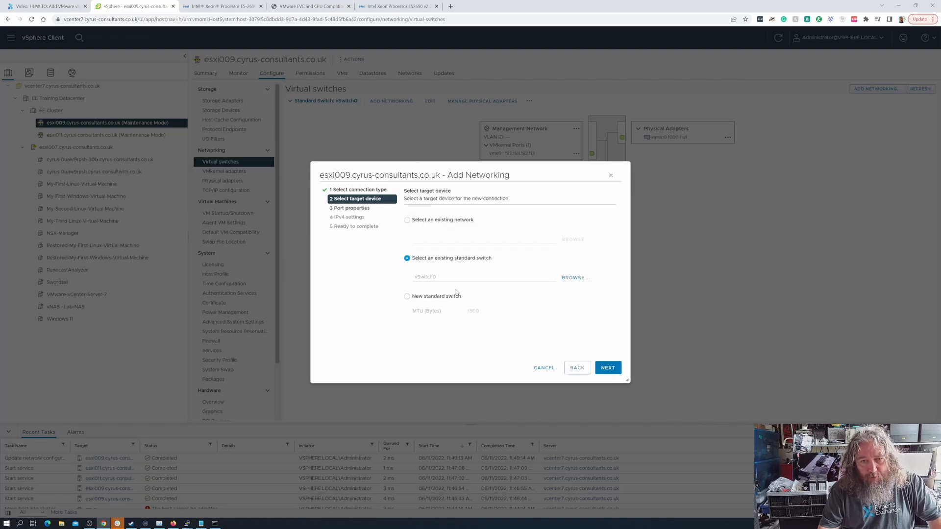
left_click(439, 300)
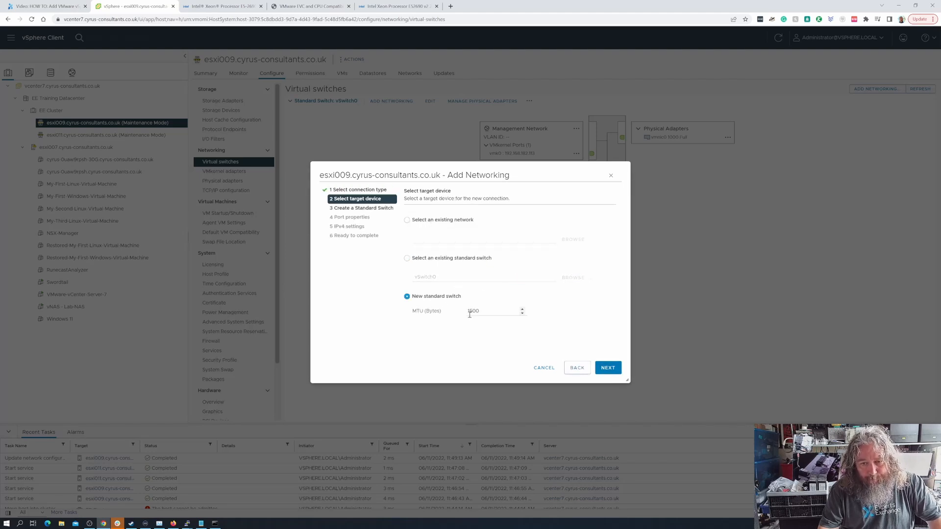
left_click(438, 315)
type("90")
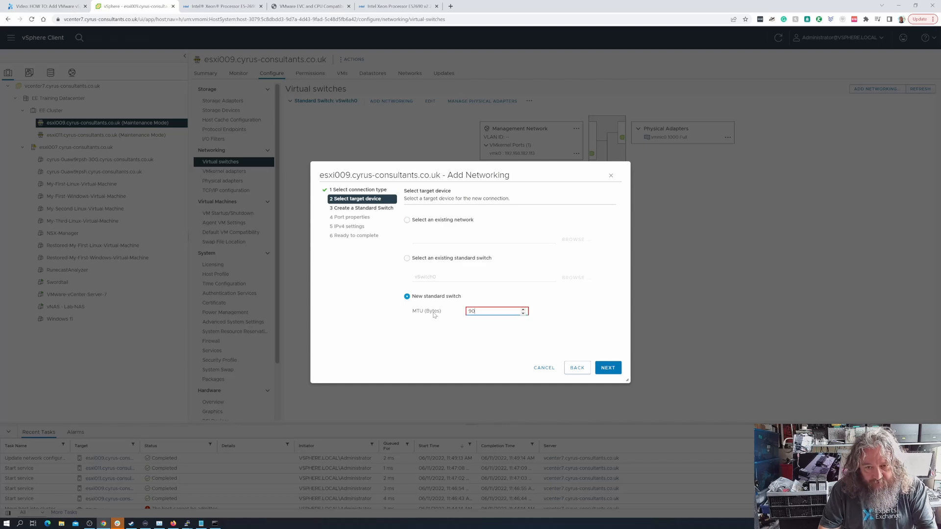
type("00")
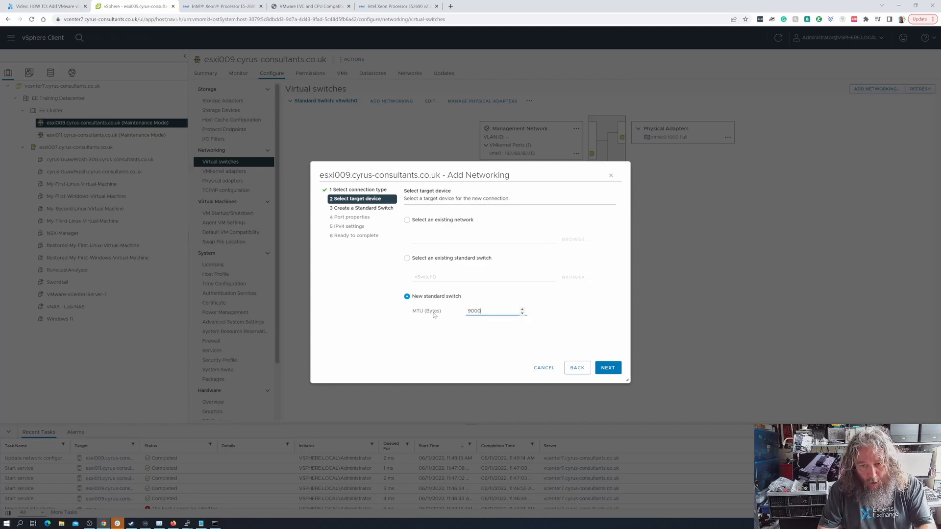
left_click(608, 368)
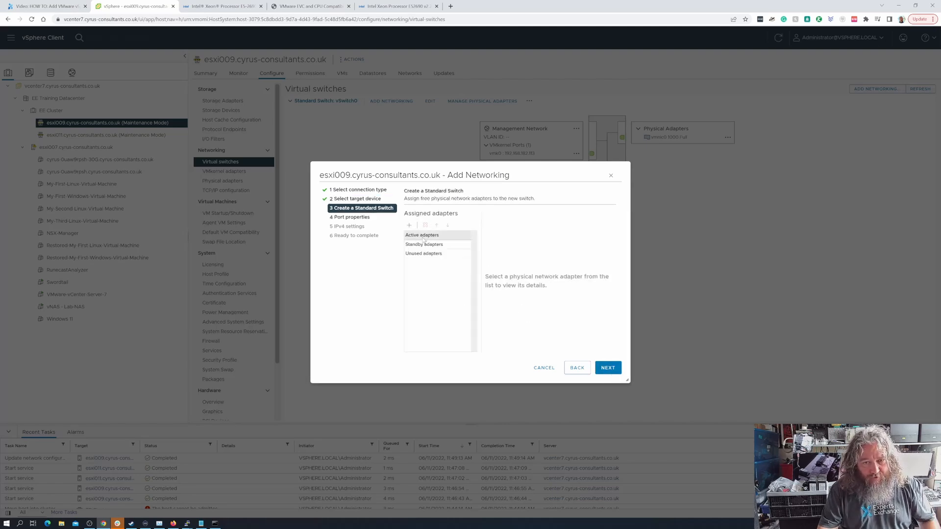
left_click(410, 226)
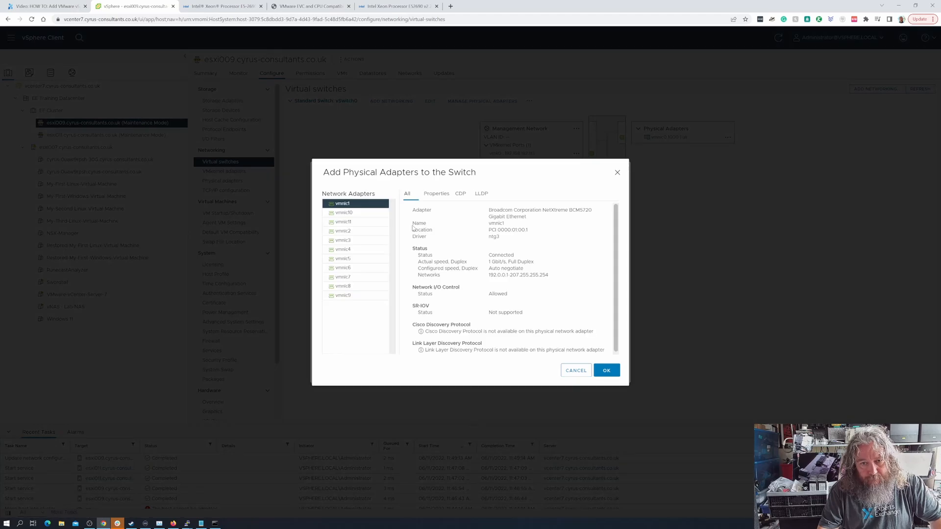
left_click(609, 373)
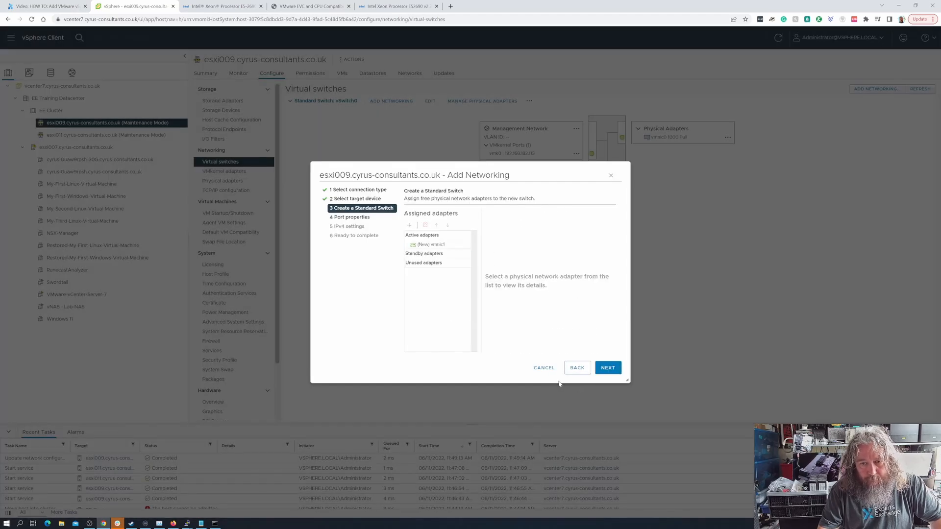
left_click(602, 375)
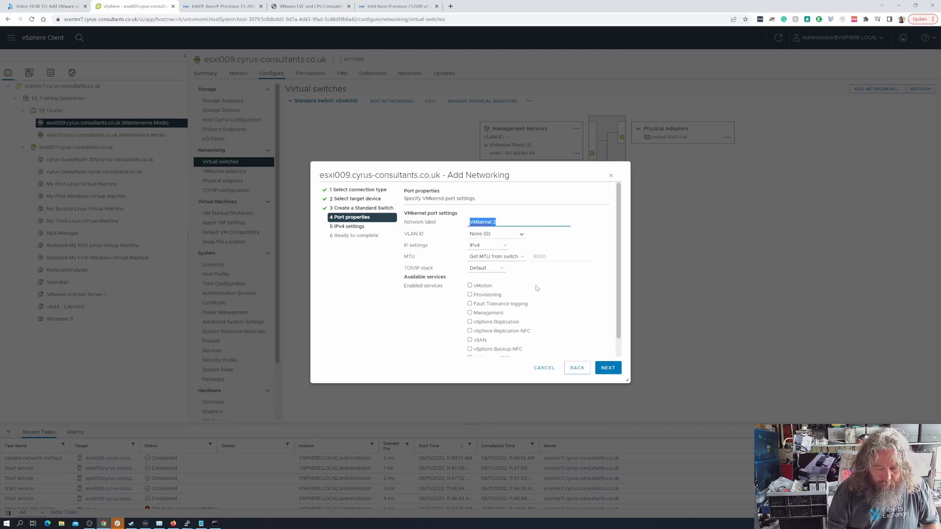
- Label the new port VMkernel NFS Storage with IPv4 as the IP setting
key("End")
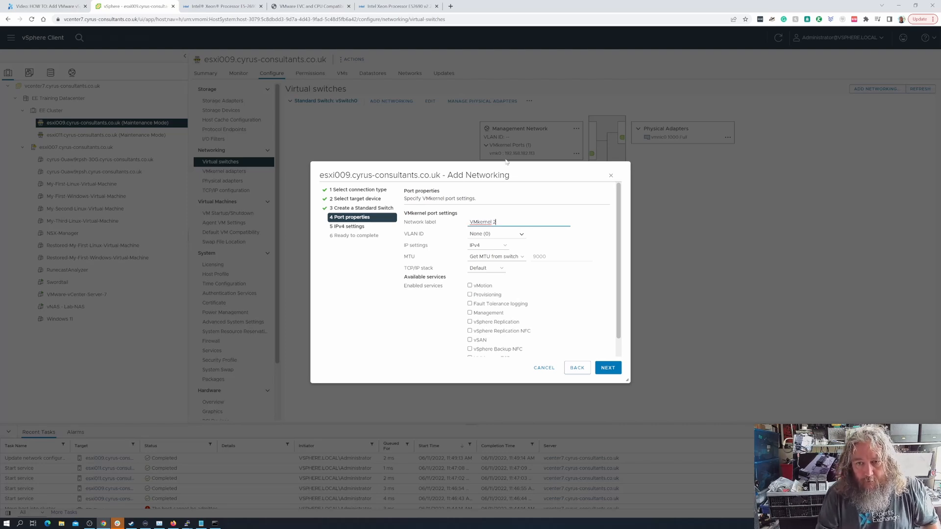
left_click_drag(497, 176, 481, 214)
left_click(526, 222)
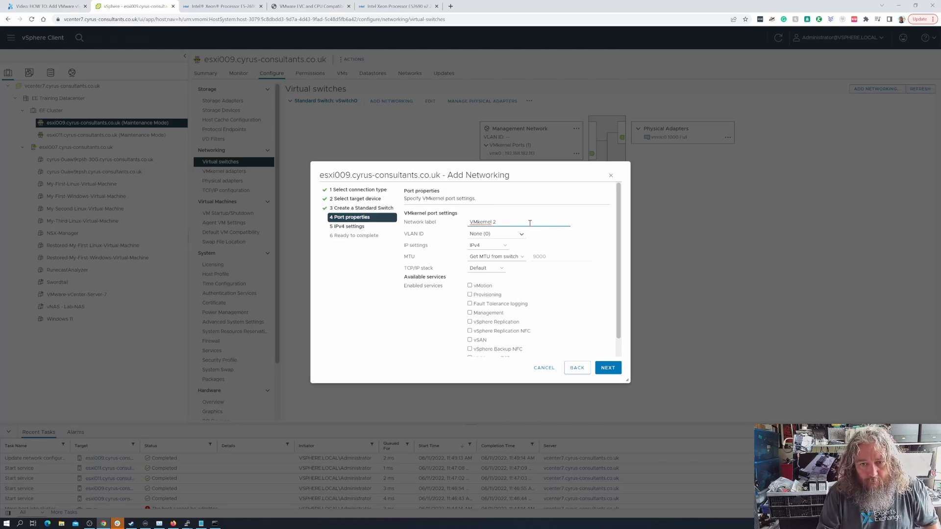
type("NFS")
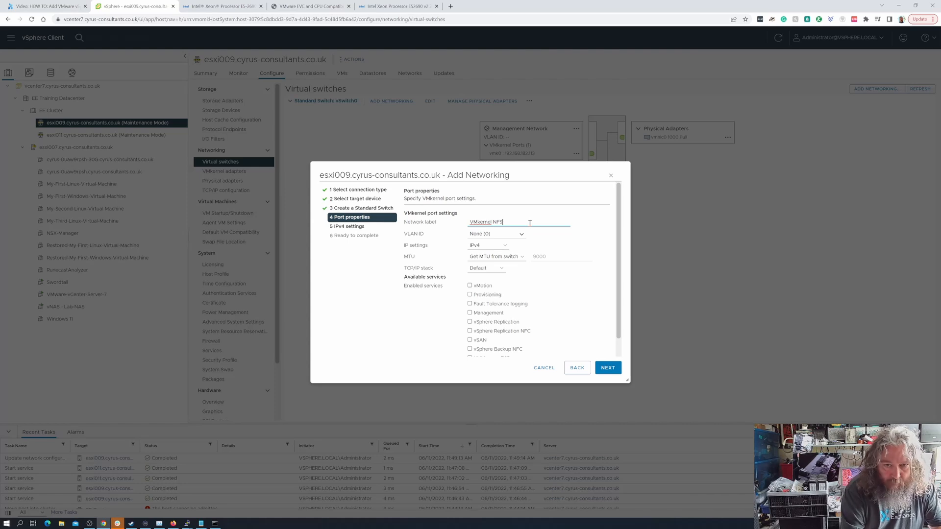
type(" Storage")
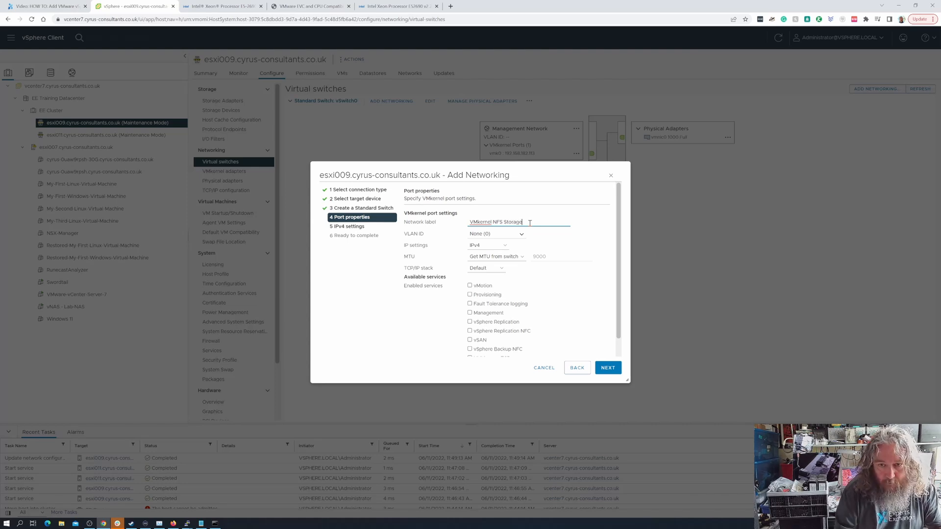
left_click(502, 252)
left_click(501, 252)
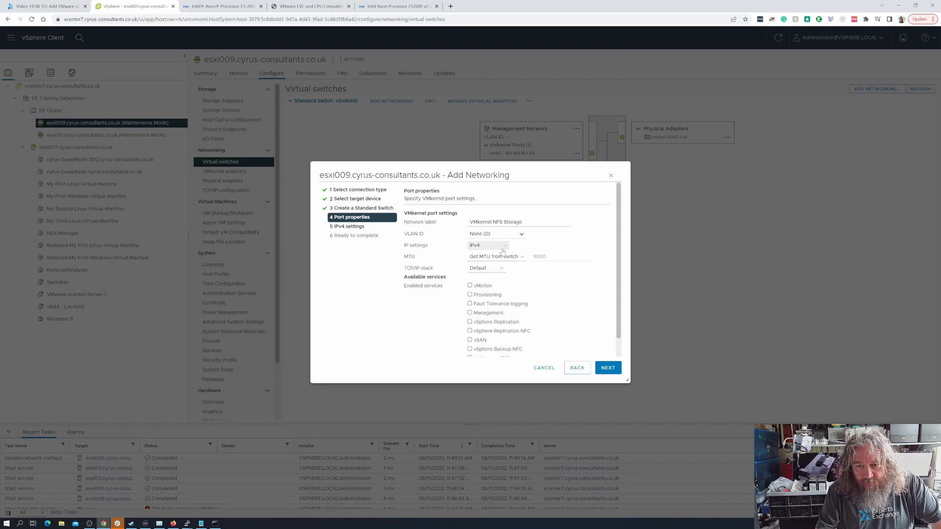
scroll(509, 331, "down", 1)
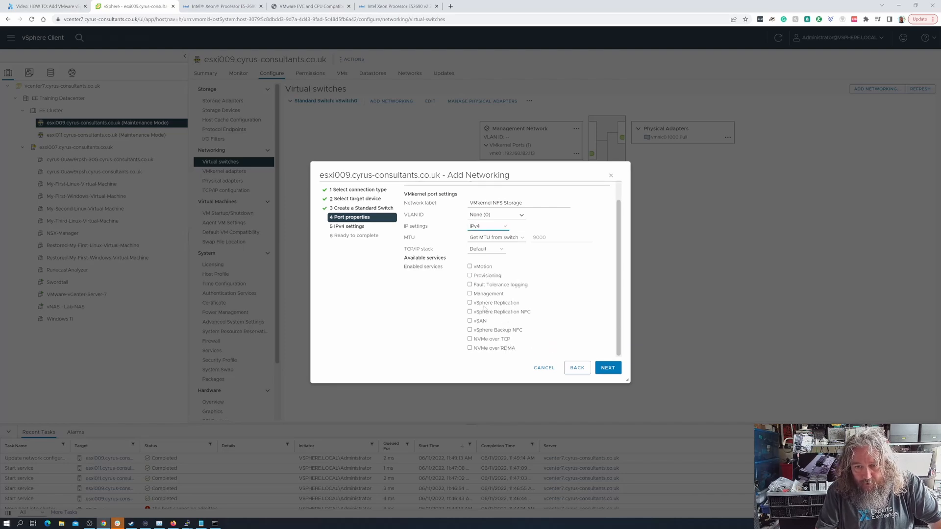
left_click(611, 371)
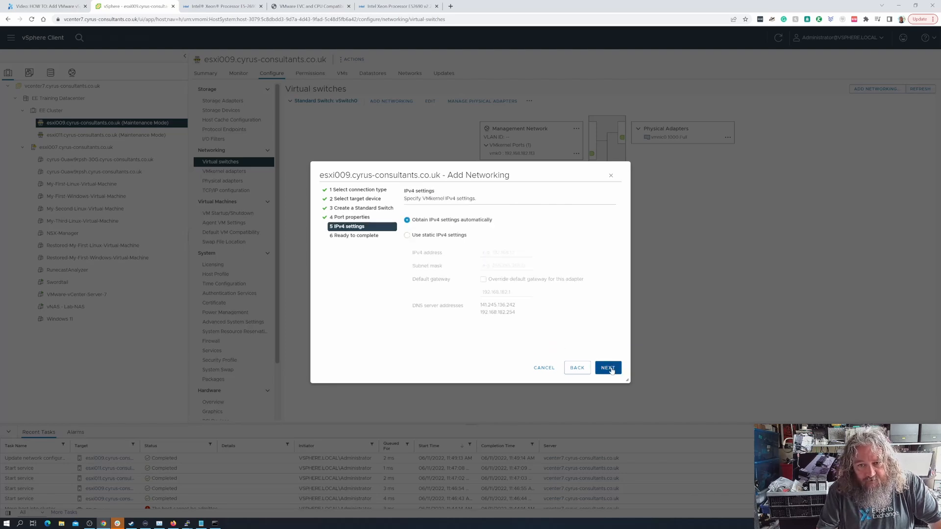
- Assign static IPv4 10.10.1.2 with mask 255.255.255.0 and create vSwitch1
left_click(449, 236)
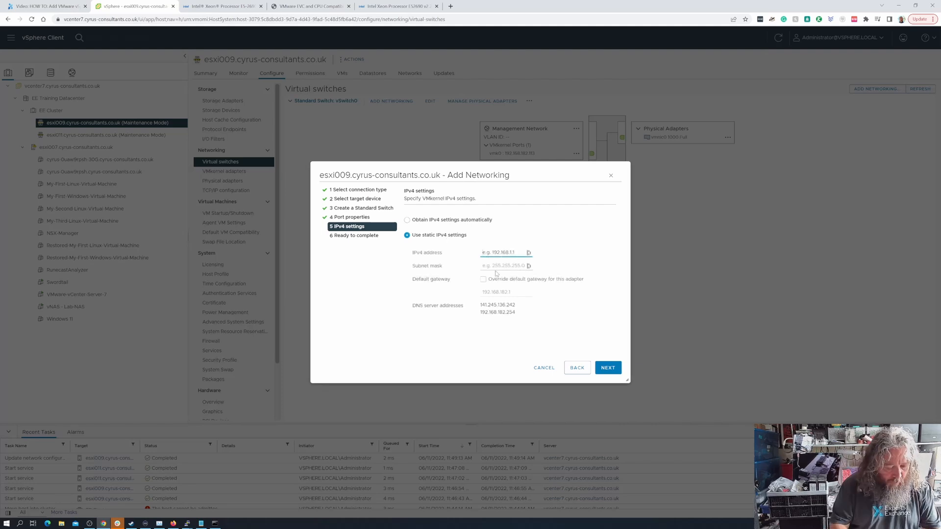
type("10.109.")
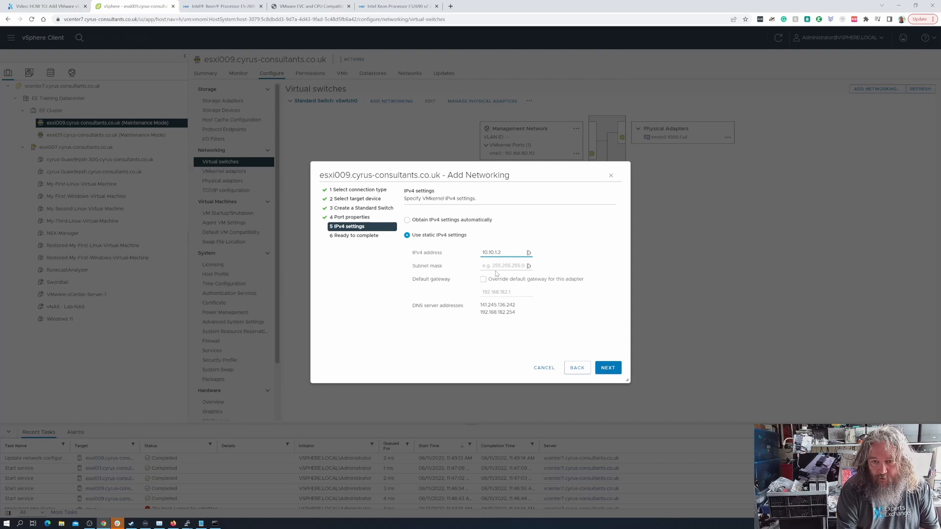
key("Tab")
type("2")
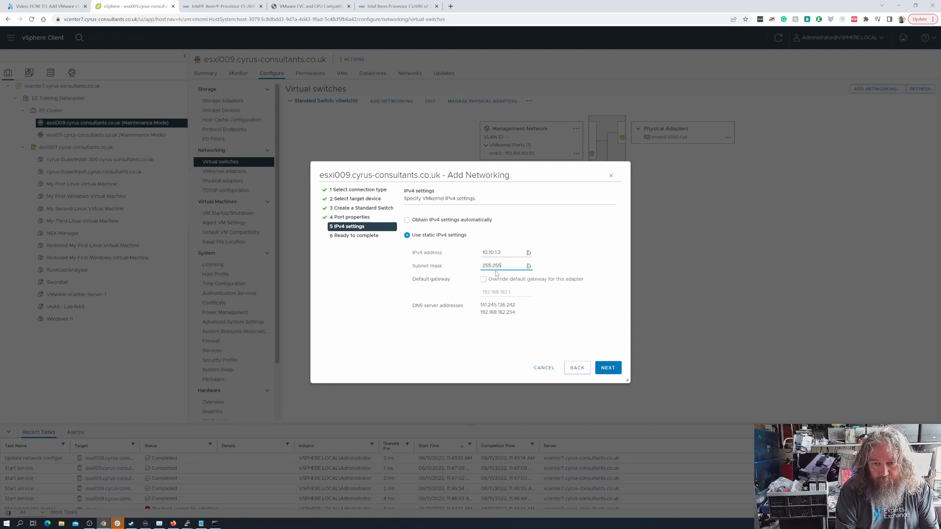
left_click(611, 370)
left_click(611, 371)
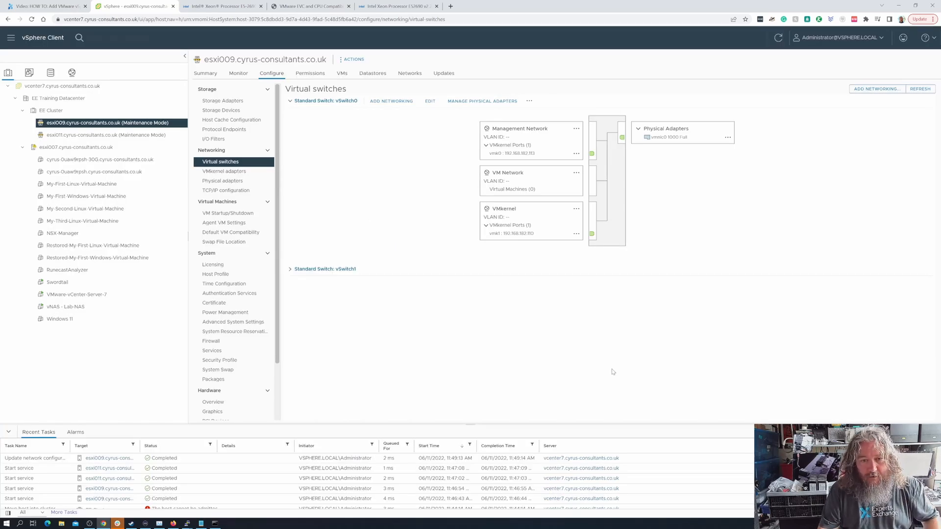
- Compare vSwitch1's VMkernel NFS Storage port on esxi009 and esxi007, then bring up the Command Prompt
left_click(290, 271)
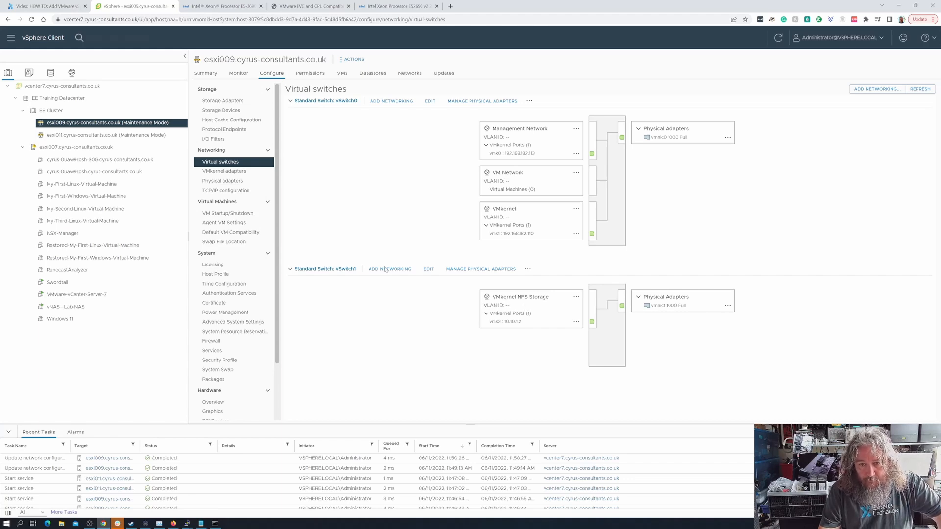
left_click(138, 149)
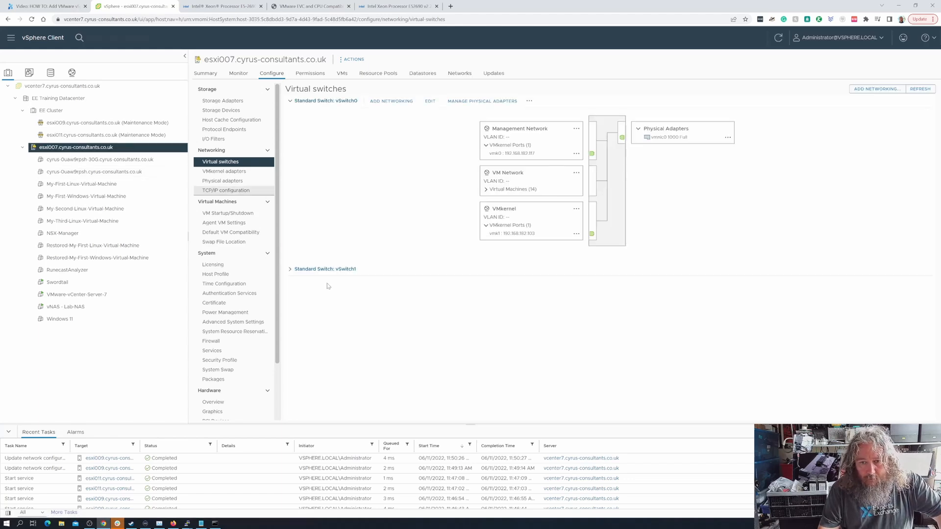
left_click(291, 270)
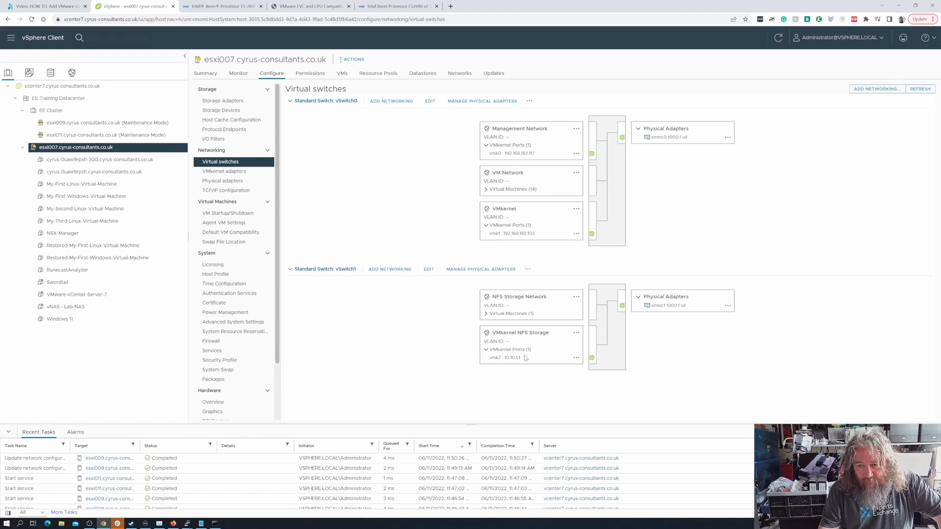
left_click(138, 123)
left_click(314, 269)
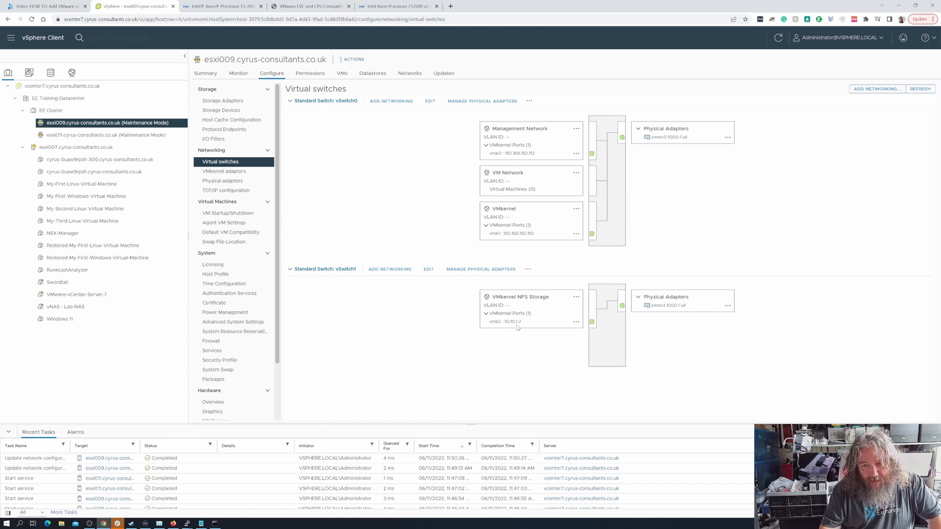
left_click(218, 524)
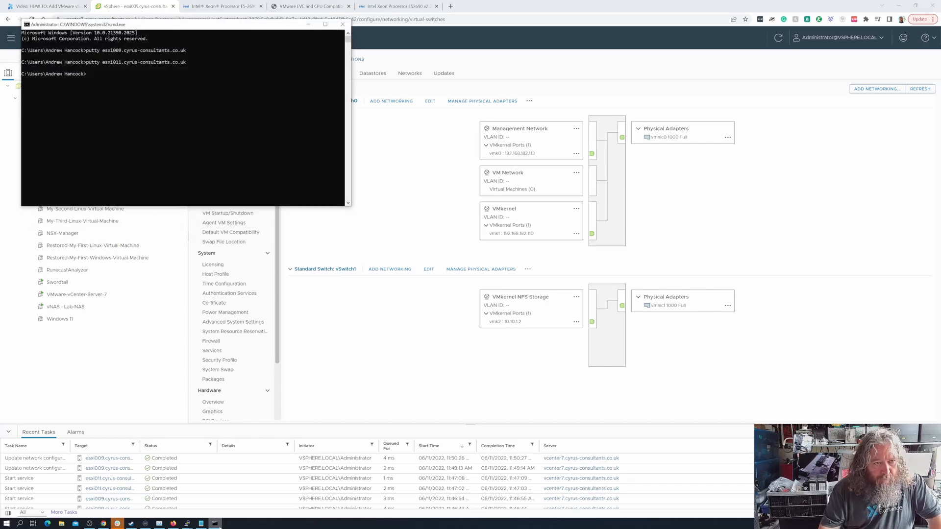
- In esxi009's PuTTY shell, ping 10.10.1.1 and 10.10.1.2
left_click(216, 523)
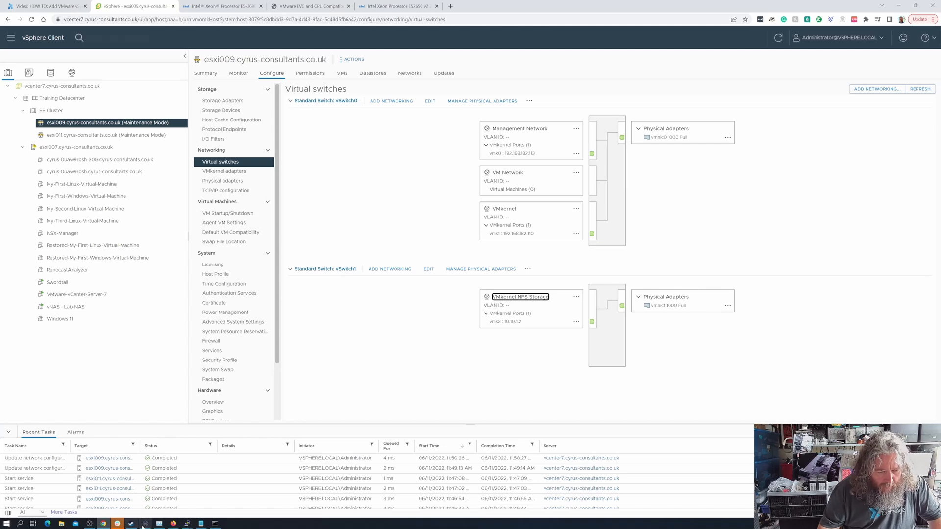
mouse_move(187, 524)
left_click(187, 490)
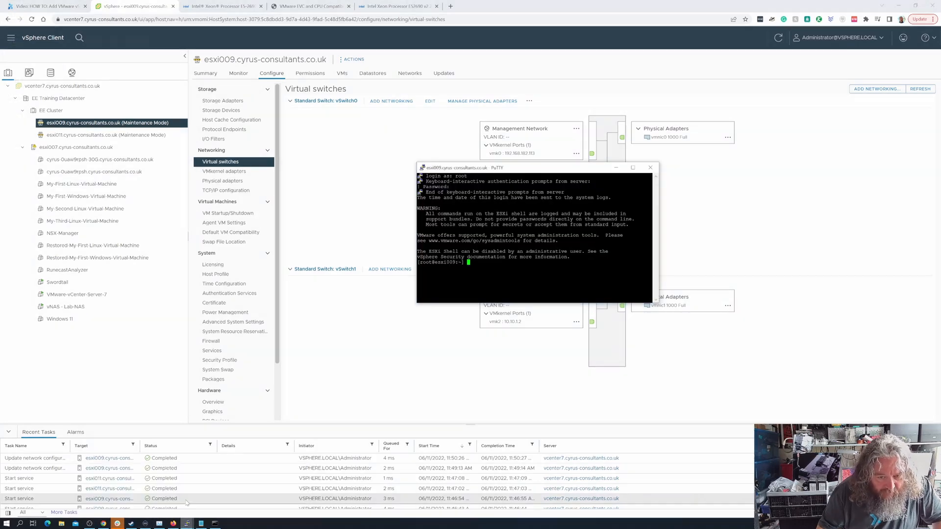
left_click_drag(511, 170, 190, 237)
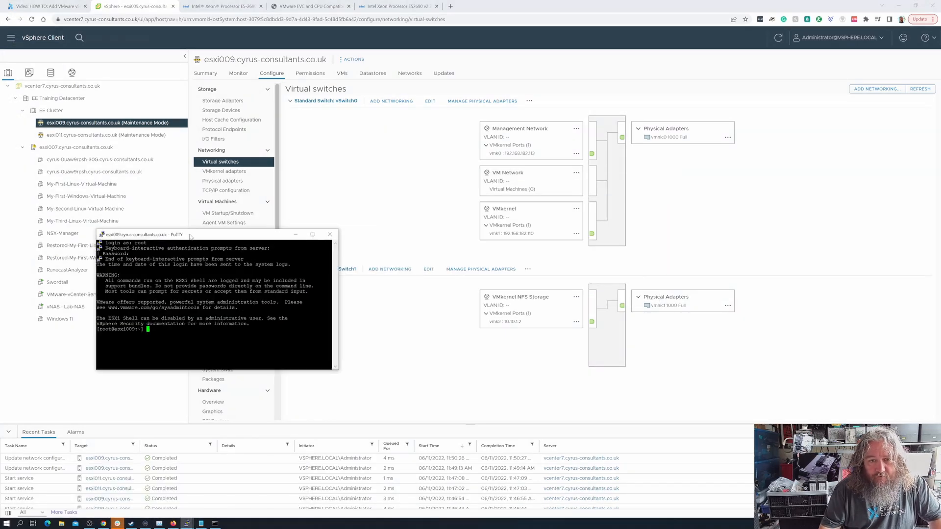
type("ping 10")
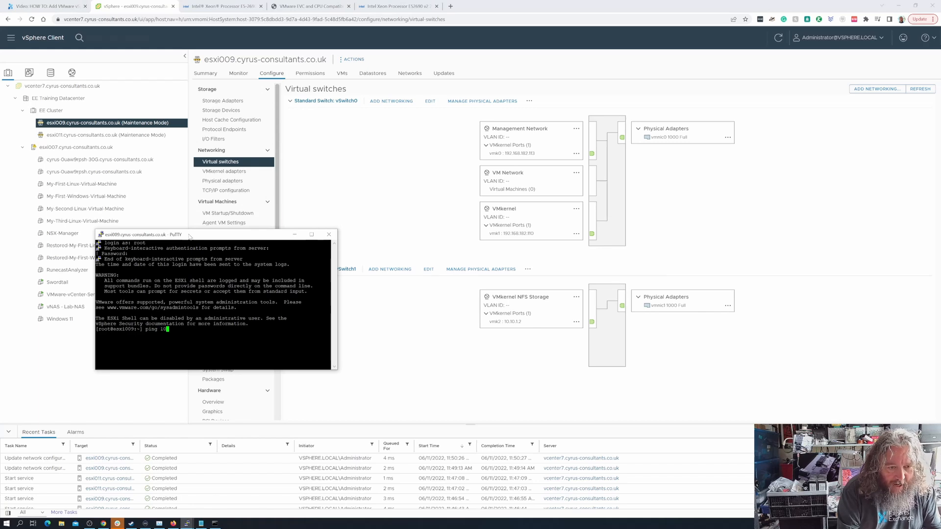
type("110.1.1")
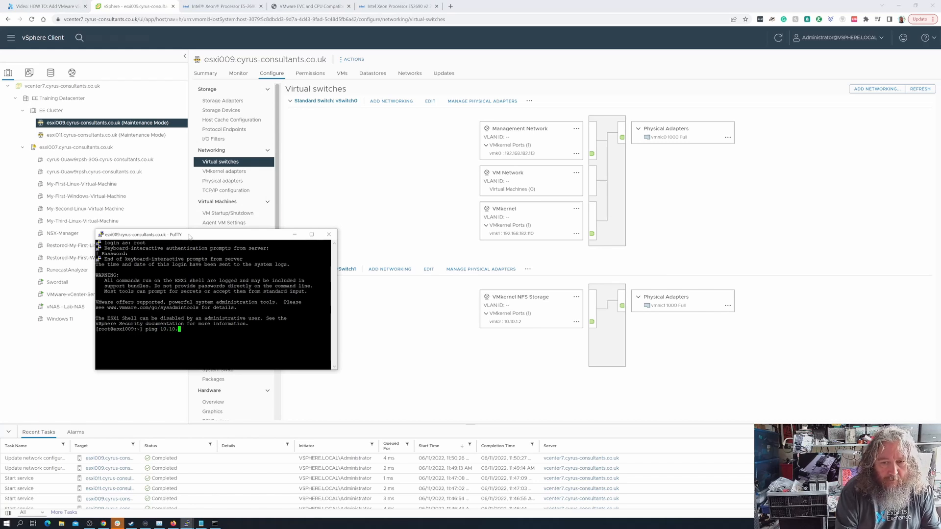
key("Return")
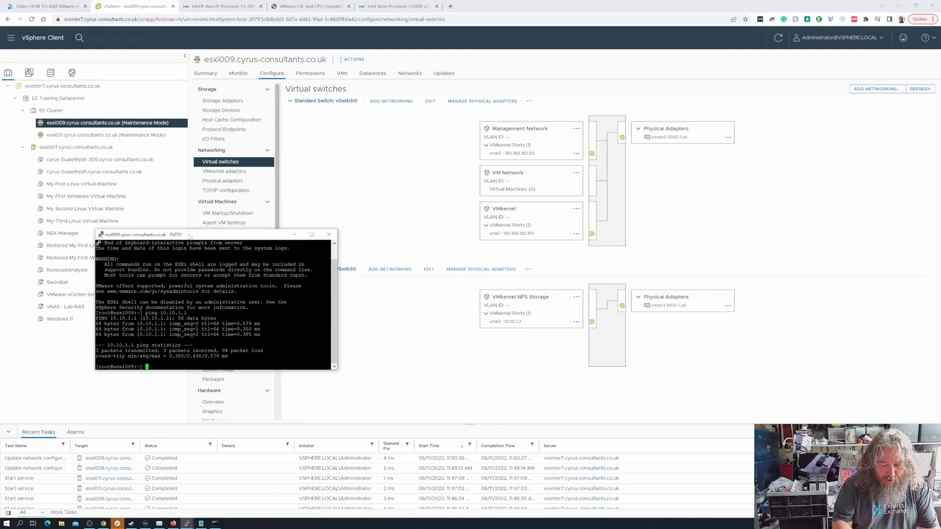
key("Up")
key("BackSpace")
type("2")
key("Return")
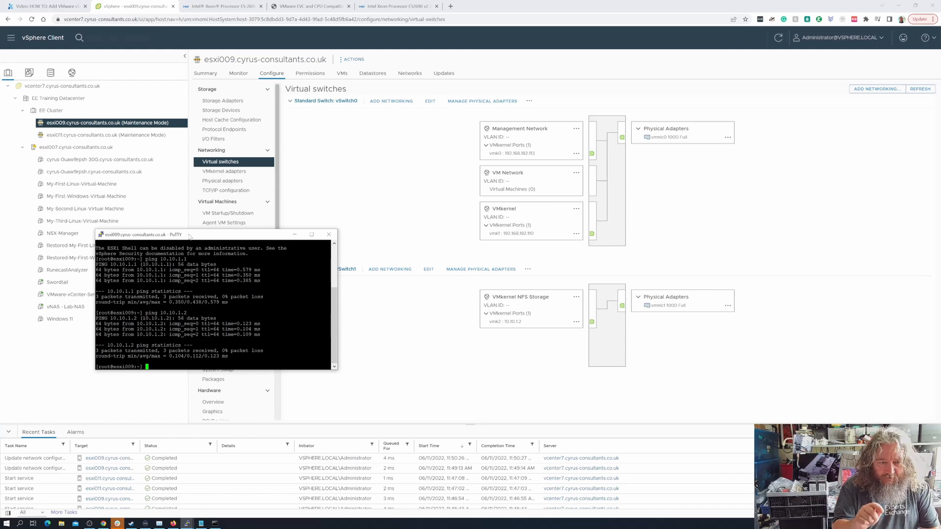
- Ping 10.10.1.200, then run vmkping -I vmk2 10.10.1.200 -s 9000
key("Up")
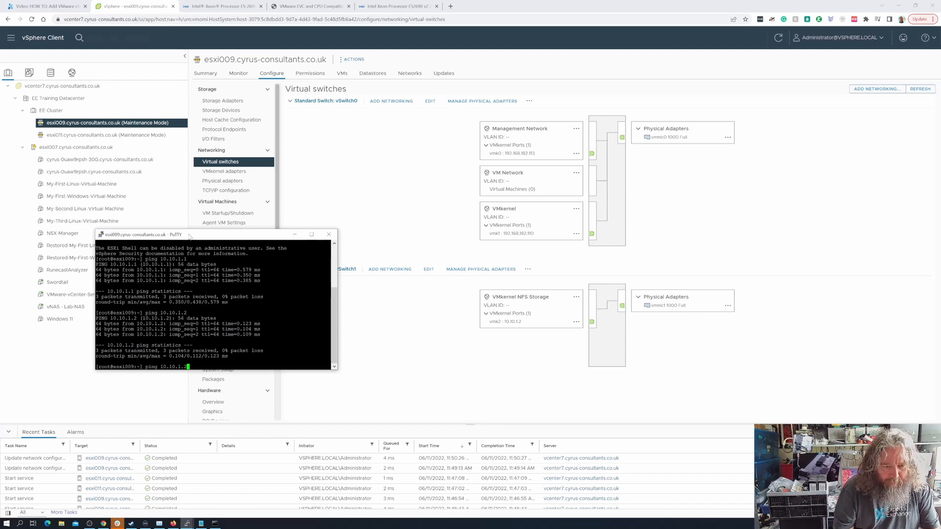
key("BackSpace")
type("200")
key("Return")
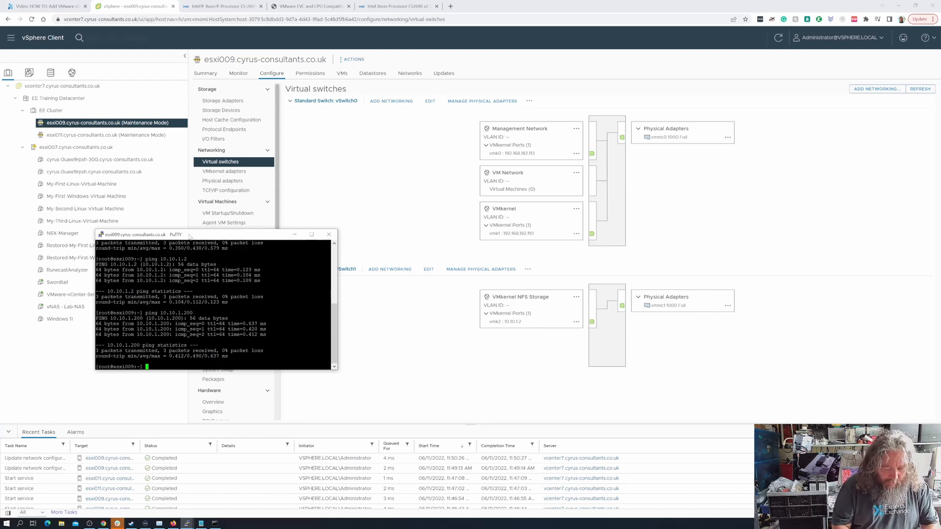
type("vmk")
type("ping ")
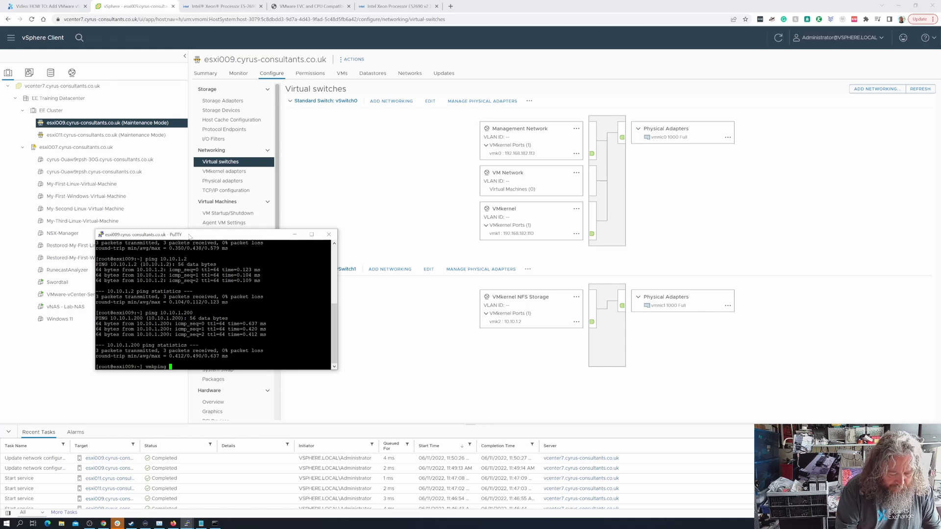
type("-I vmk2")
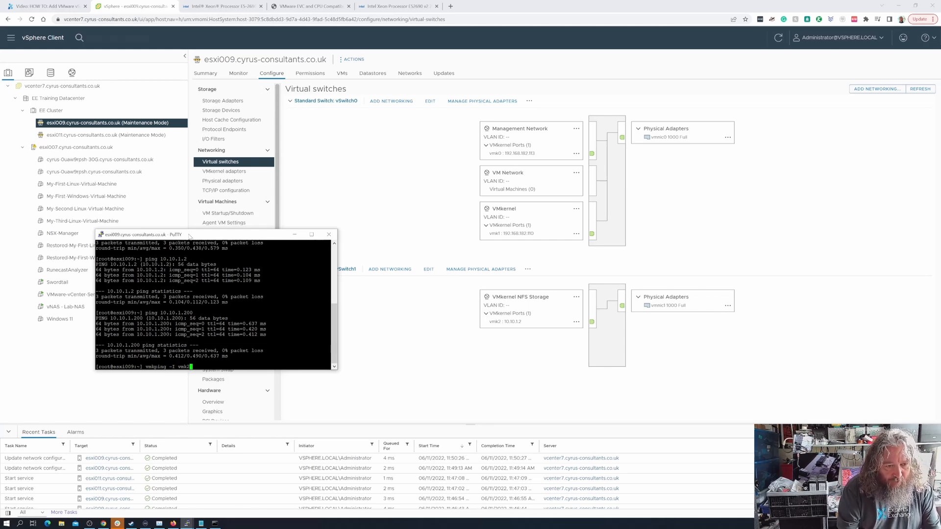
type(" 10.10")
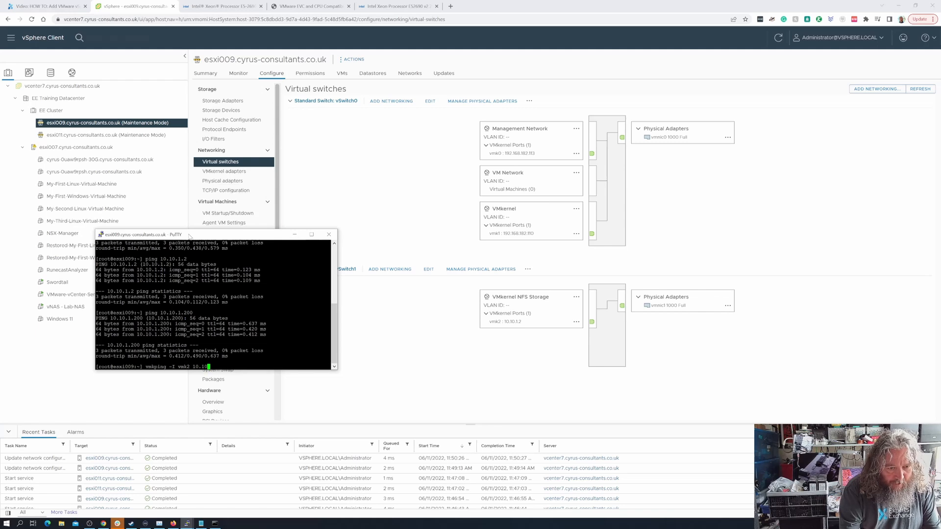
type(".1.200 -s 9000")
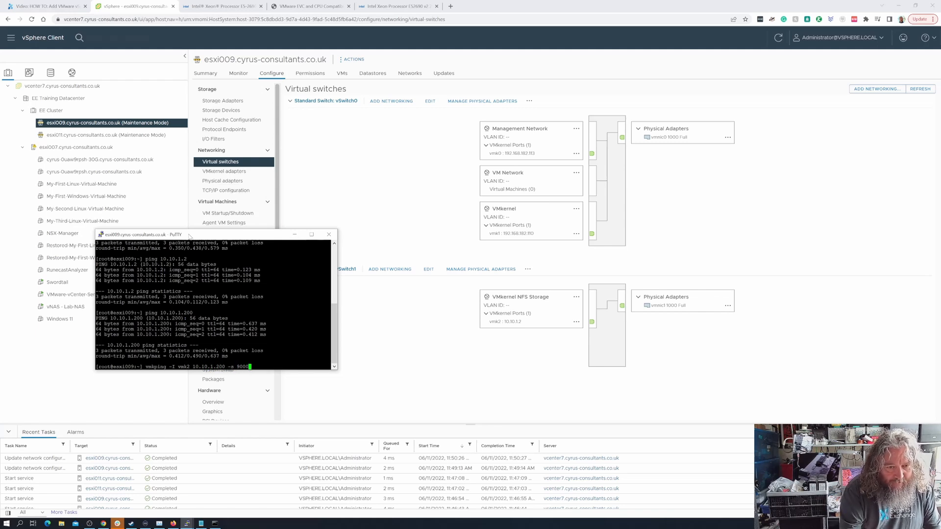
key("Return")
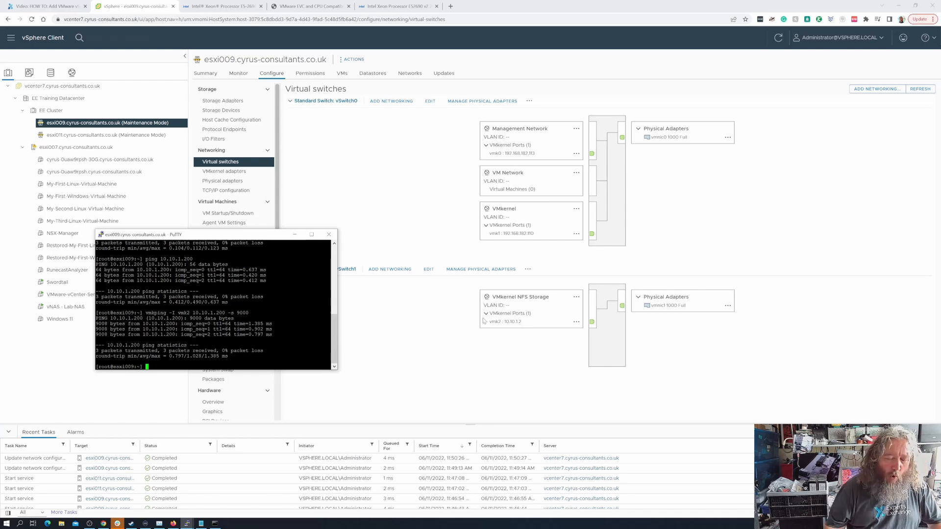
- Add a VMkernel adapter (vmk1) on esxi011's vSwitch0 with default port settings and automatic IPv4
left_click(142, 141)
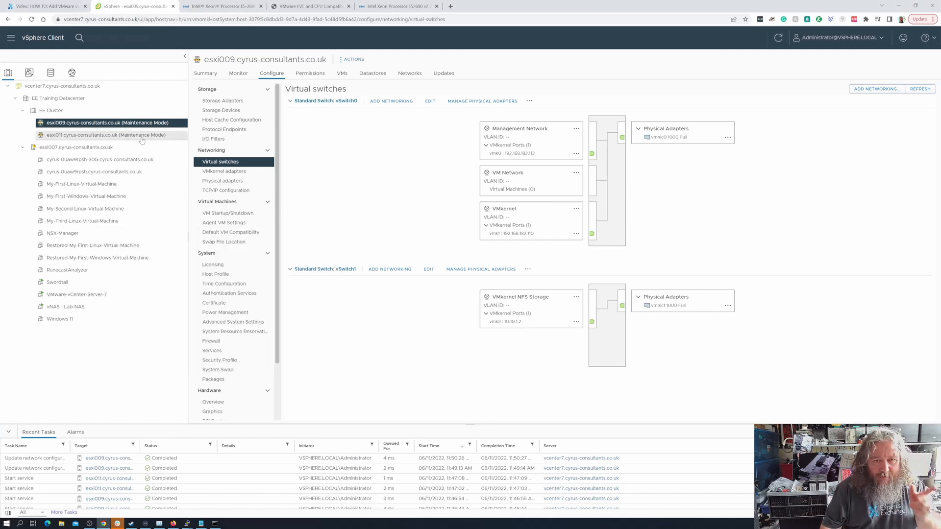
left_click(142, 139)
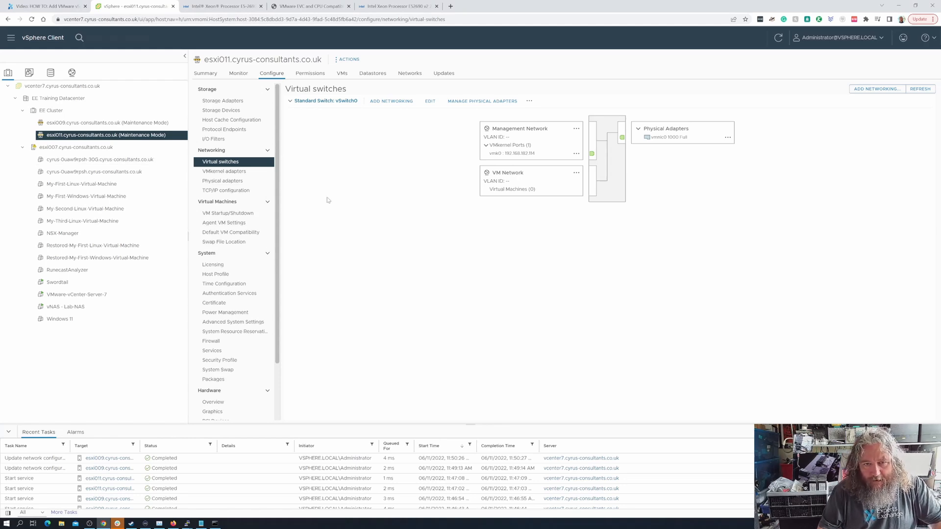
left_click(399, 100)
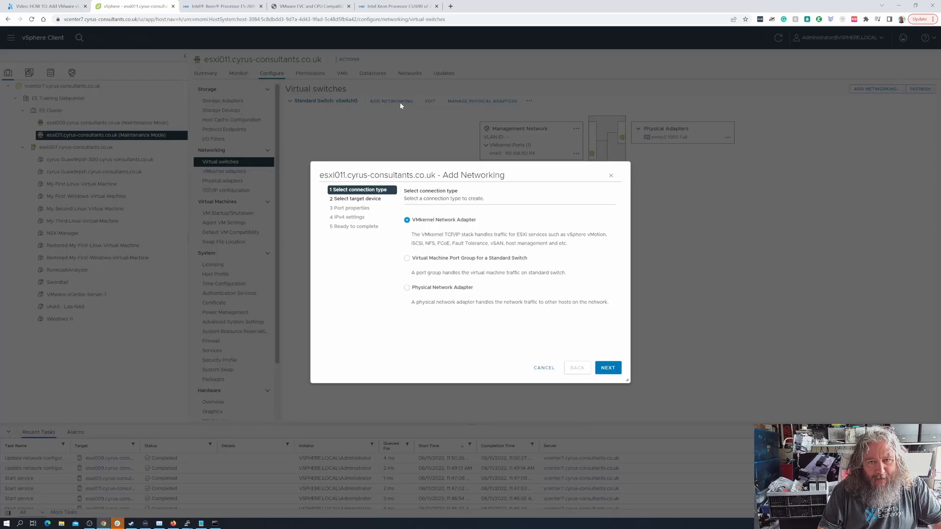
left_click(614, 370)
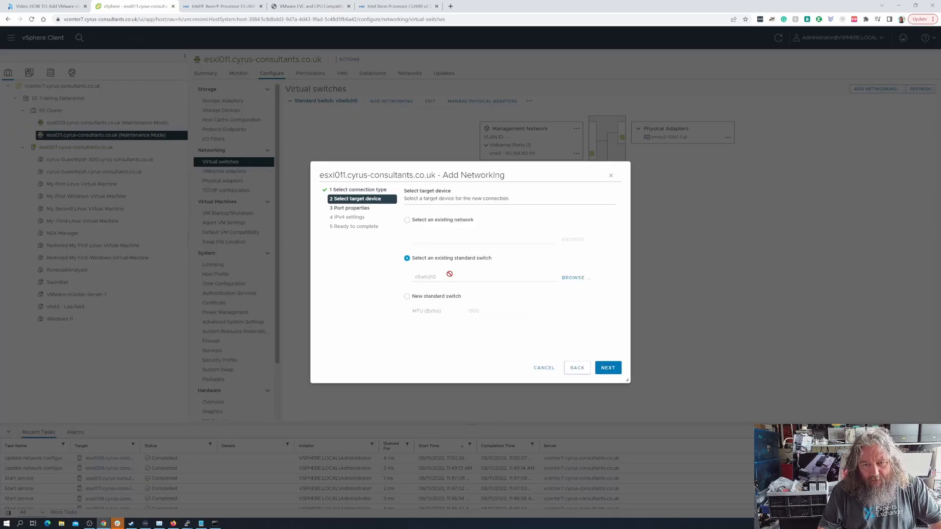
left_click(609, 371)
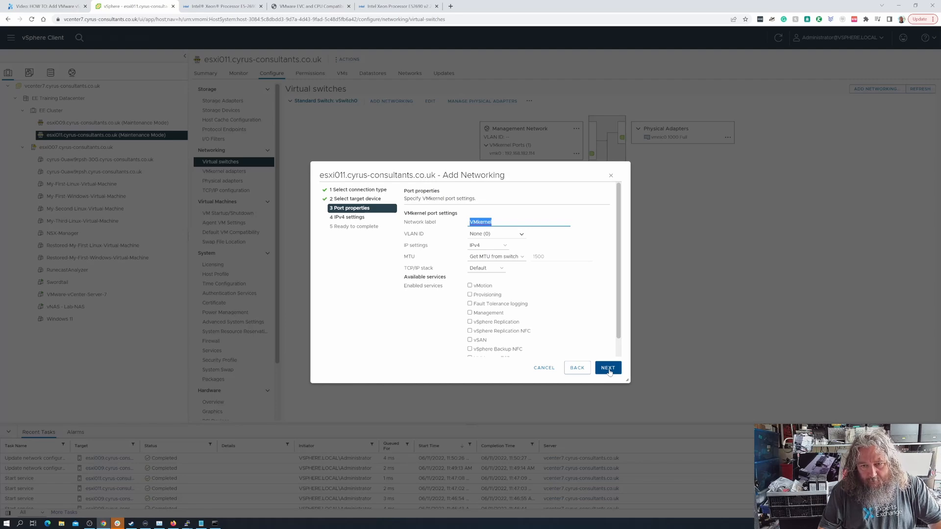
left_click(608, 369)
left_click(608, 368)
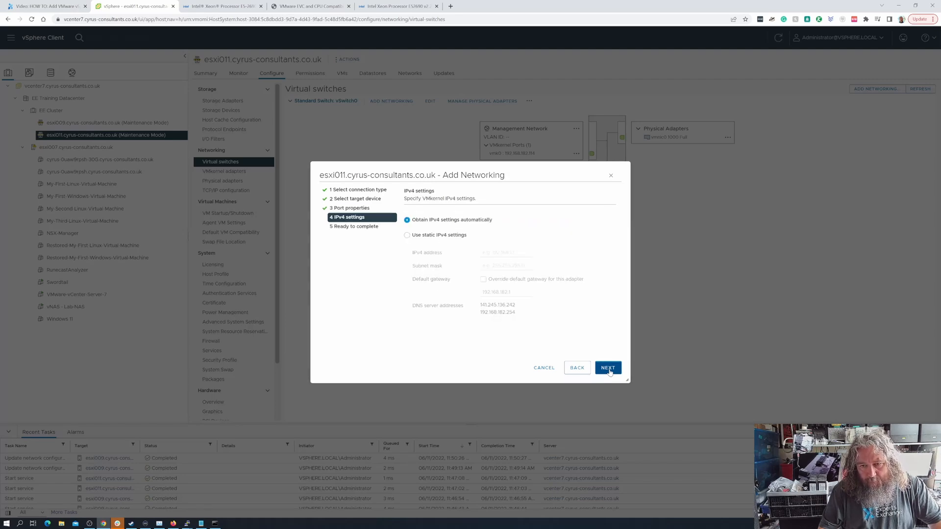
left_click(608, 368)
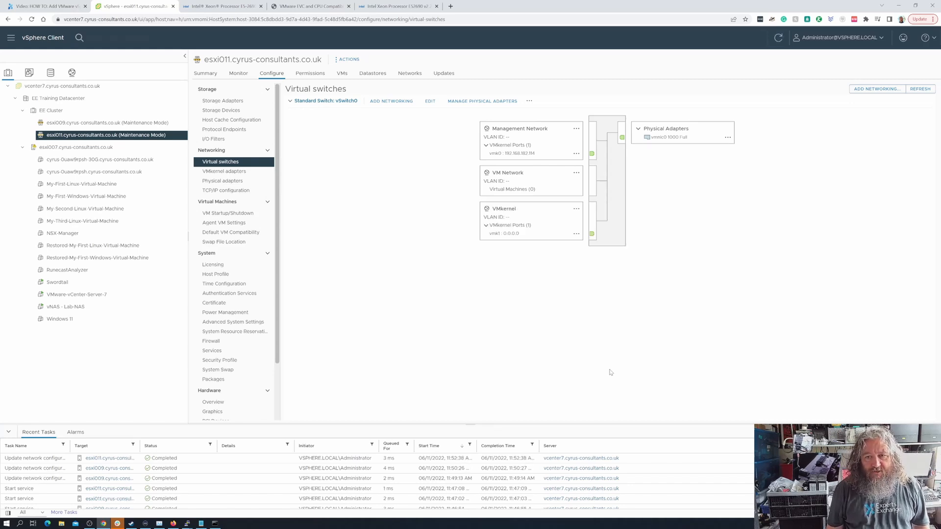
- Compare the virtual switches of esxi009, esxi007 and esxi011, then start adding networking on esxi011 again
left_click(160, 124)
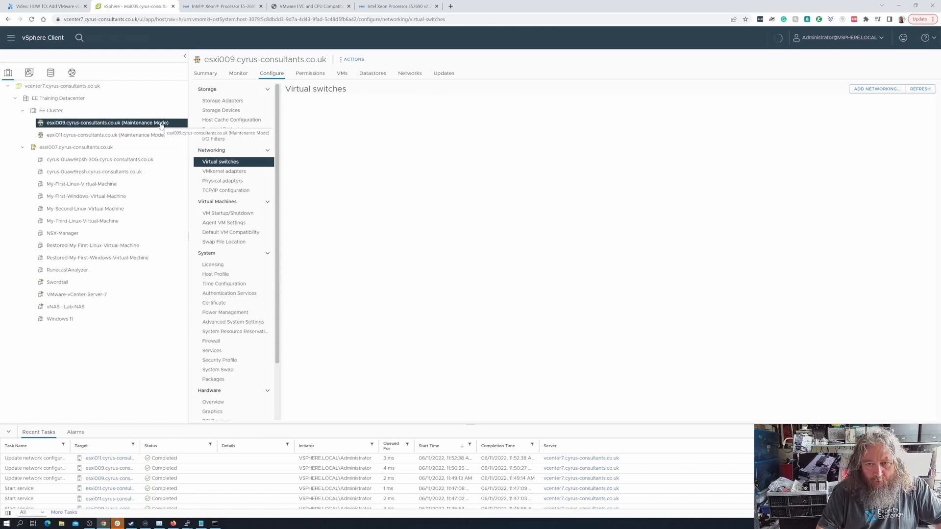
left_click(120, 148)
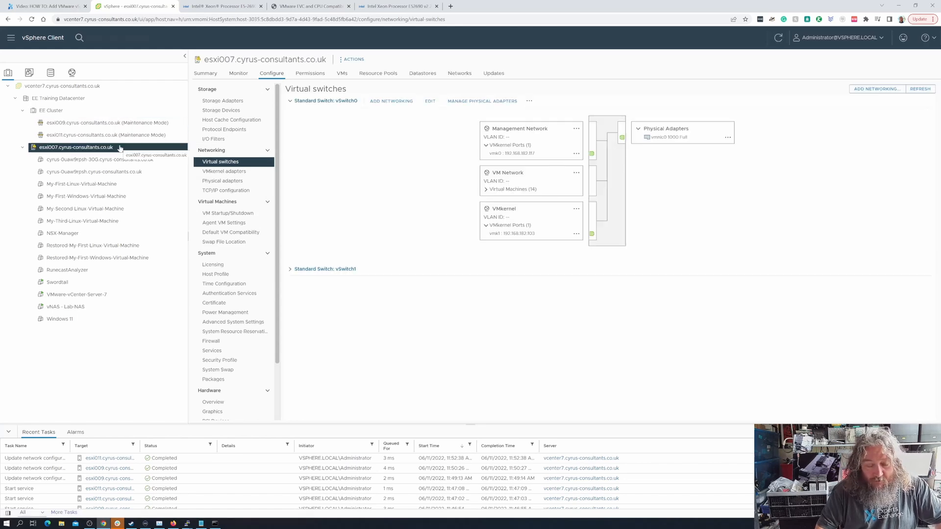
left_click(125, 136)
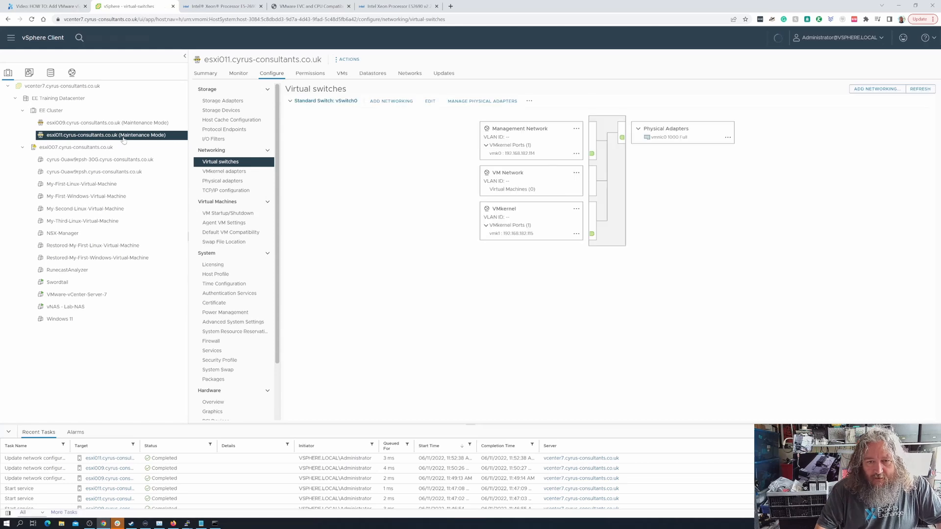
left_click(129, 123)
left_click(127, 135)
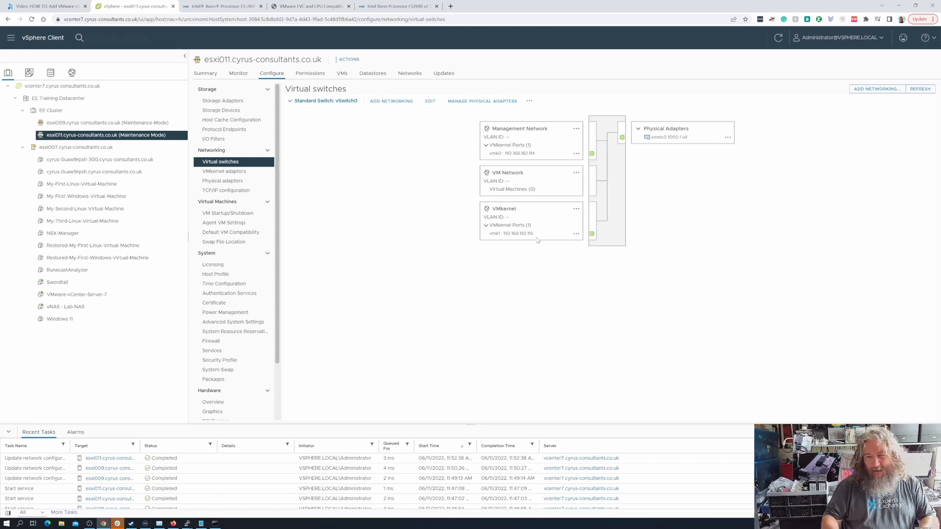
left_click(386, 102)
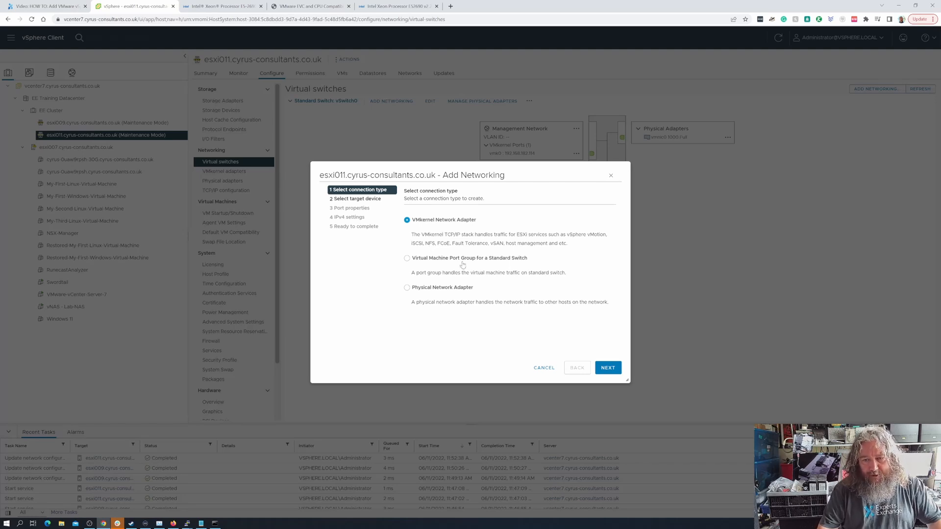
- Put esxi011's new VMkernel connection on a new standard switch with MTU 9000 and vmnic1 active
left_click(608, 367)
left_click(430, 296)
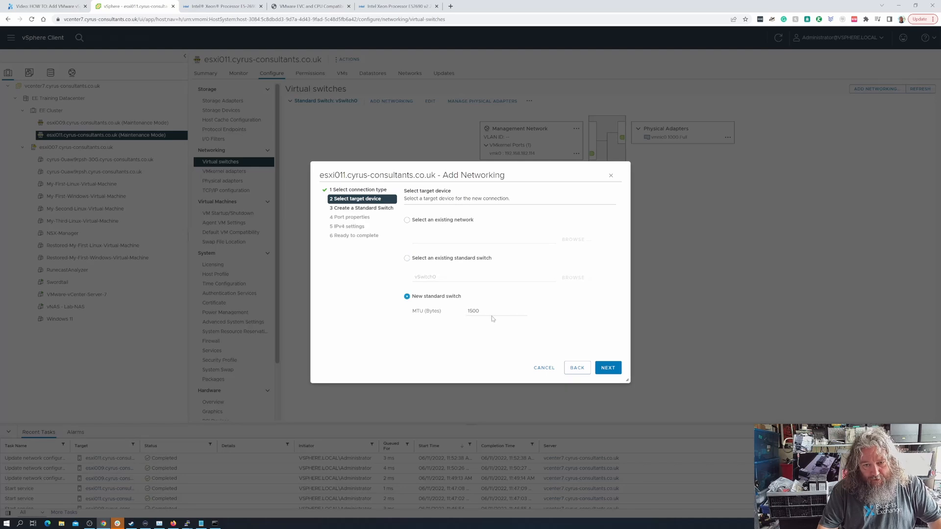
double_click(492, 316)
type("9000")
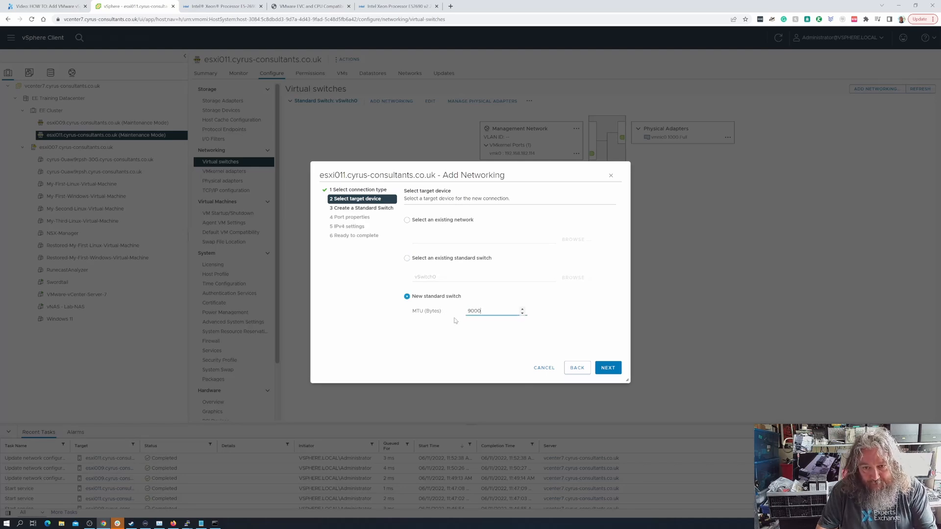
left_click(607, 369)
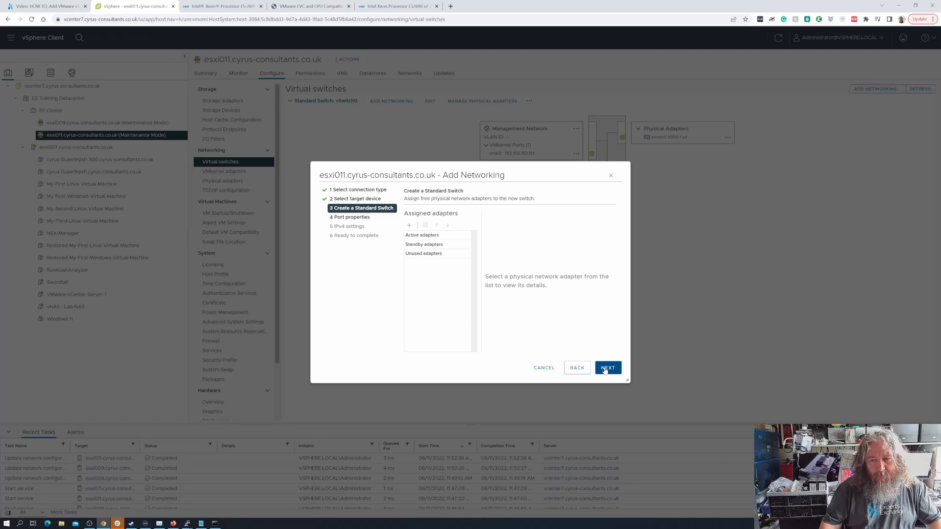
left_click(409, 226)
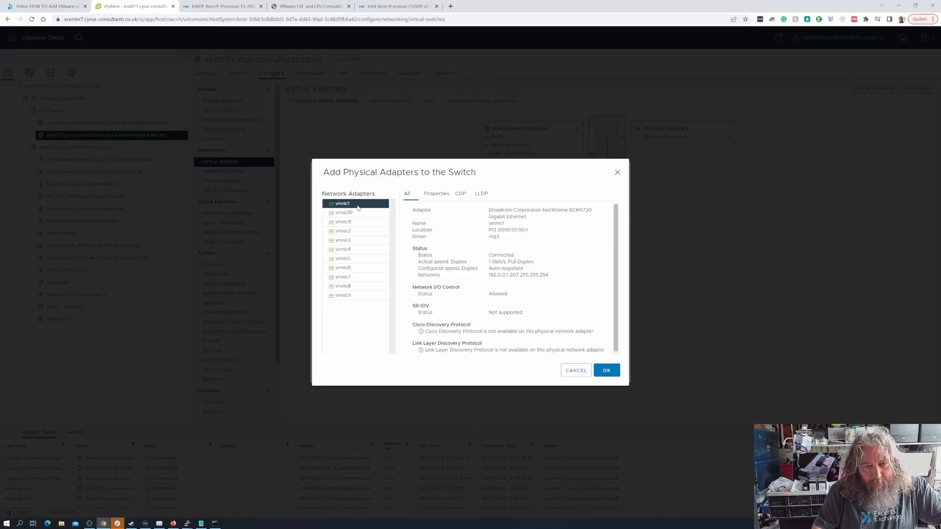
left_click(607, 371)
left_click(608, 370)
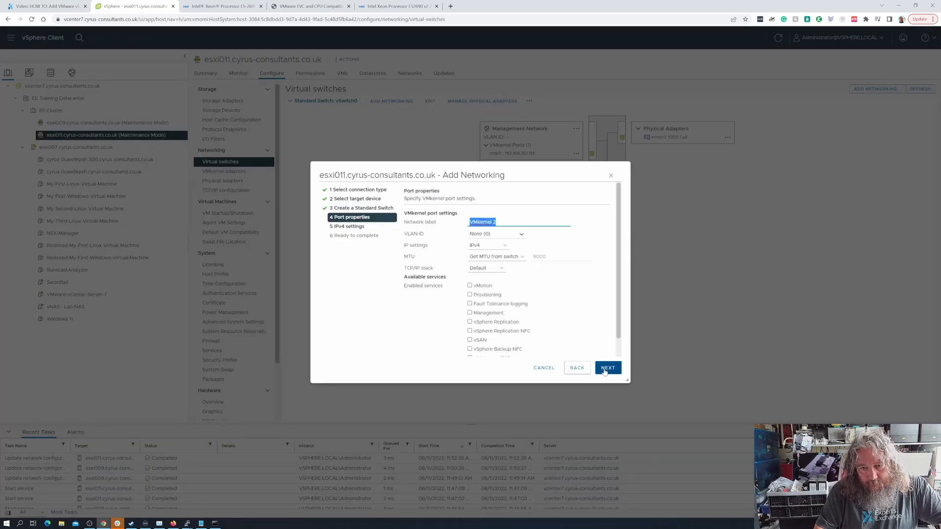
- Label the new VMkernel port 'NFS Storage'
left_click(510, 222)
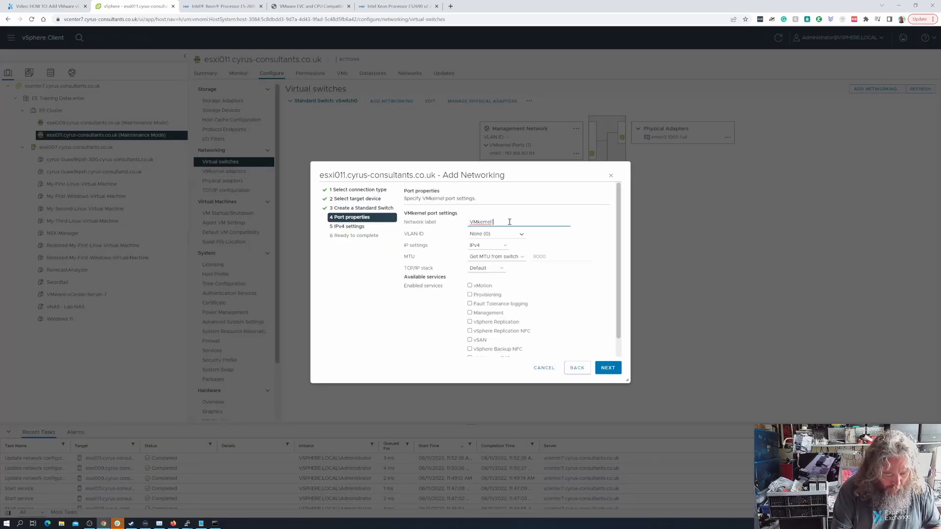
type("NFS Sto")
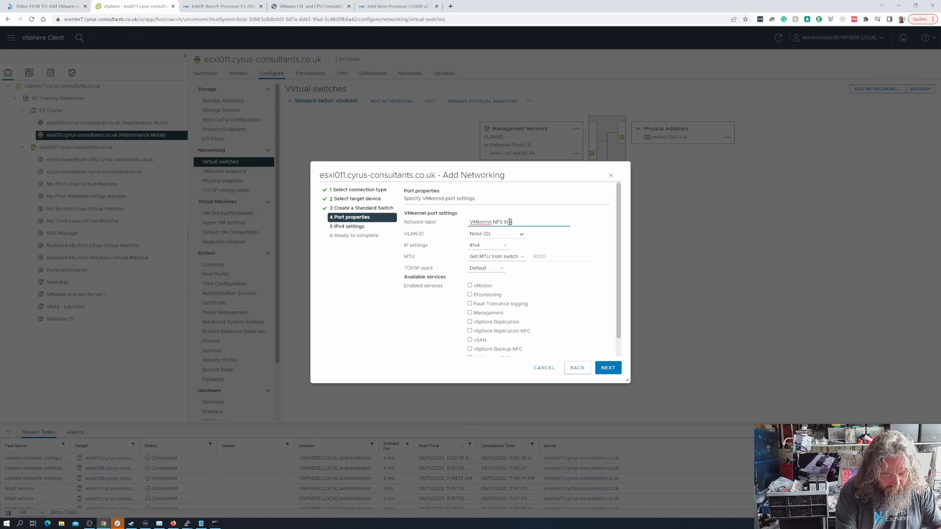
type("rage")
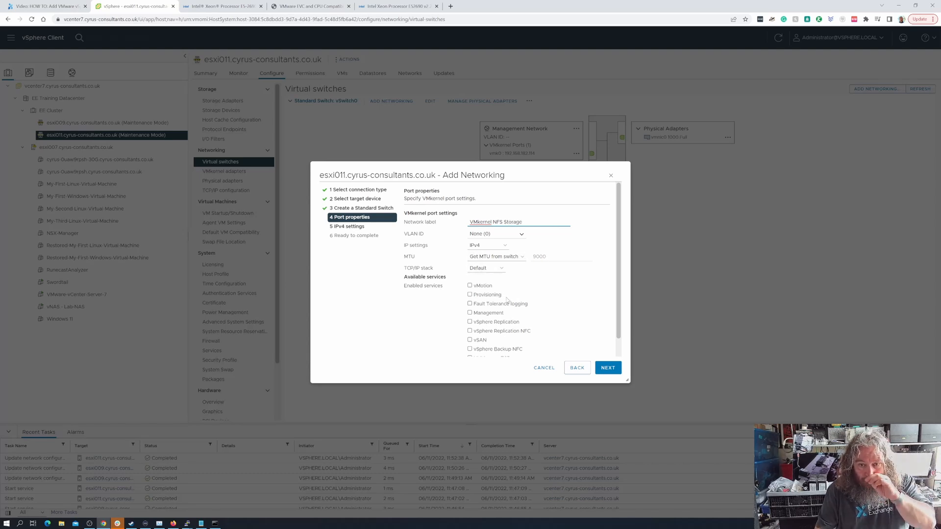
left_click(608, 368)
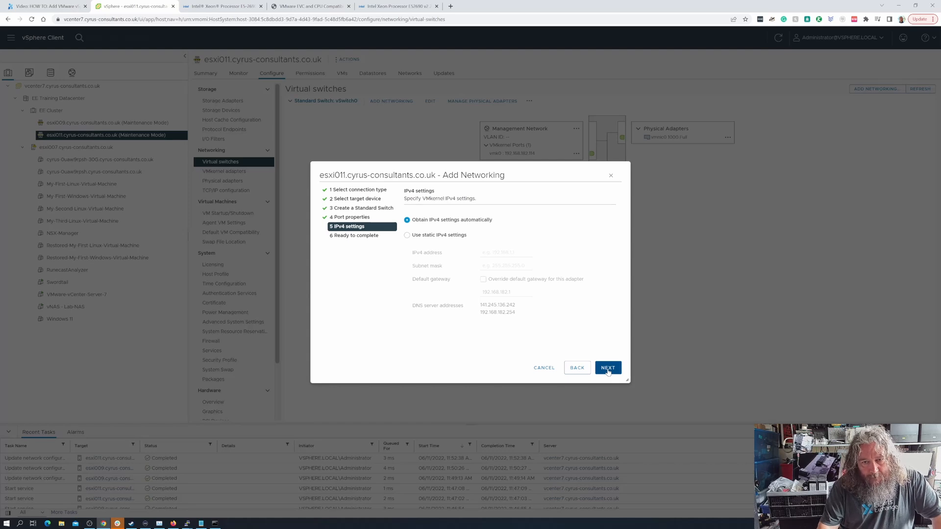
- Give the port static IPv4 address 10.10.1.3 with mask 255.255.255.0 and finish the wizard
left_click(459, 235)
left_click(493, 252)
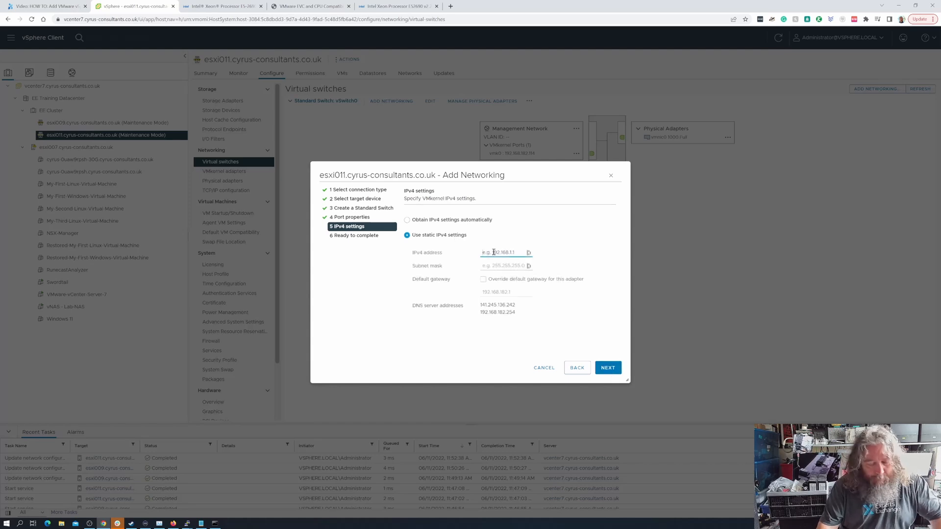
type("10.10.1.3")
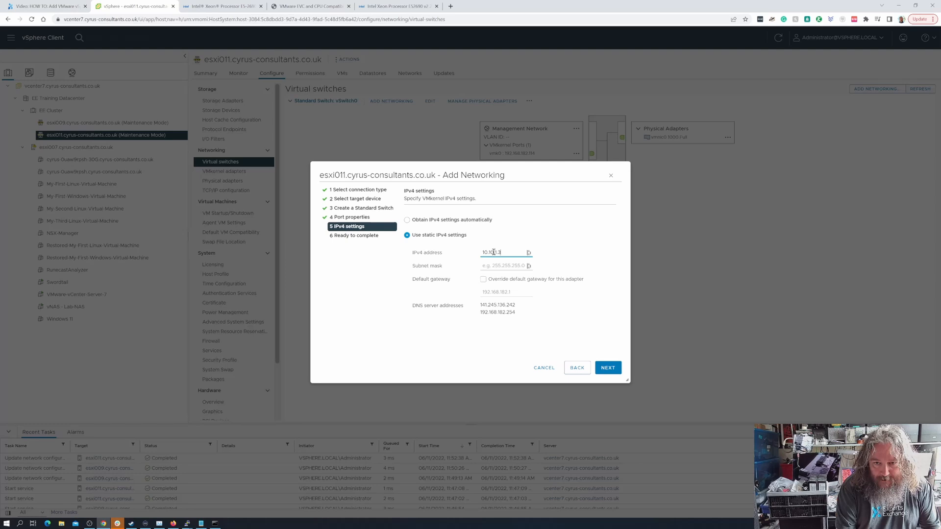
key("Tab")
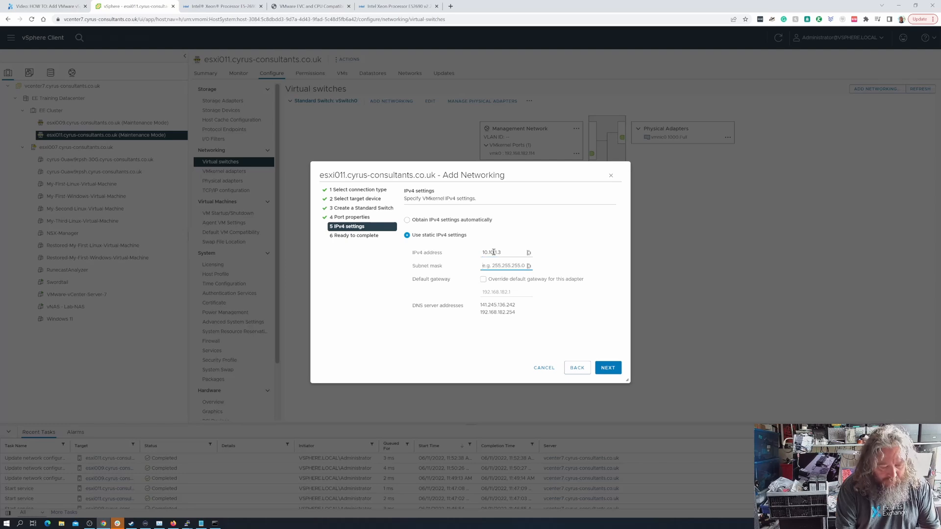
type("255.255.25")
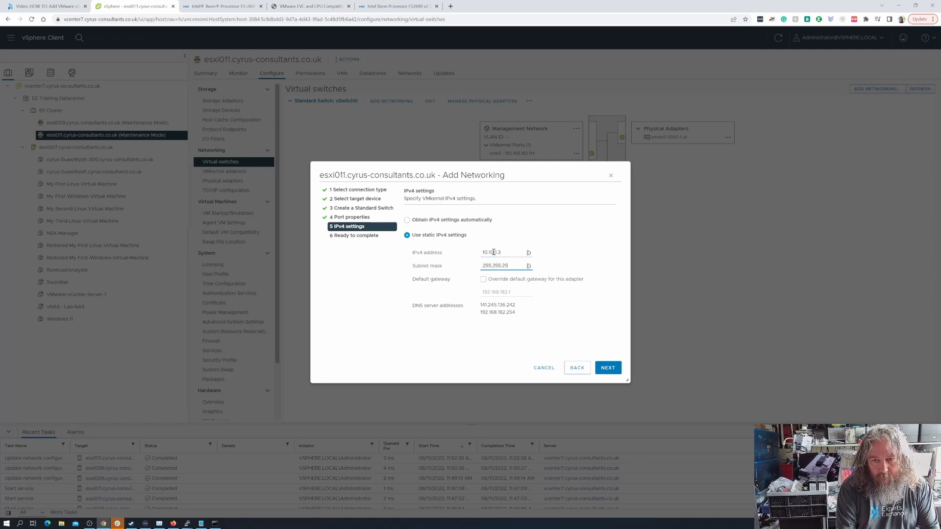
type("5.0")
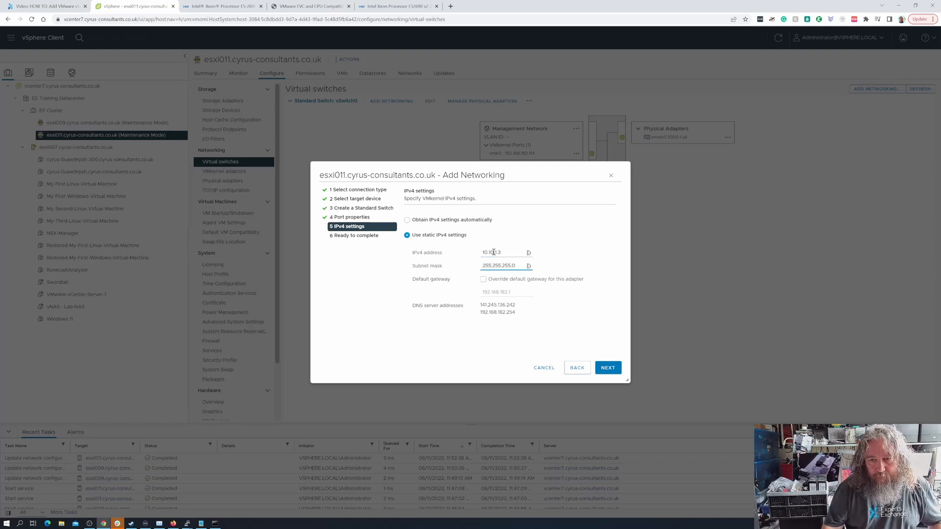
left_click(608, 367)
left_click(608, 367)
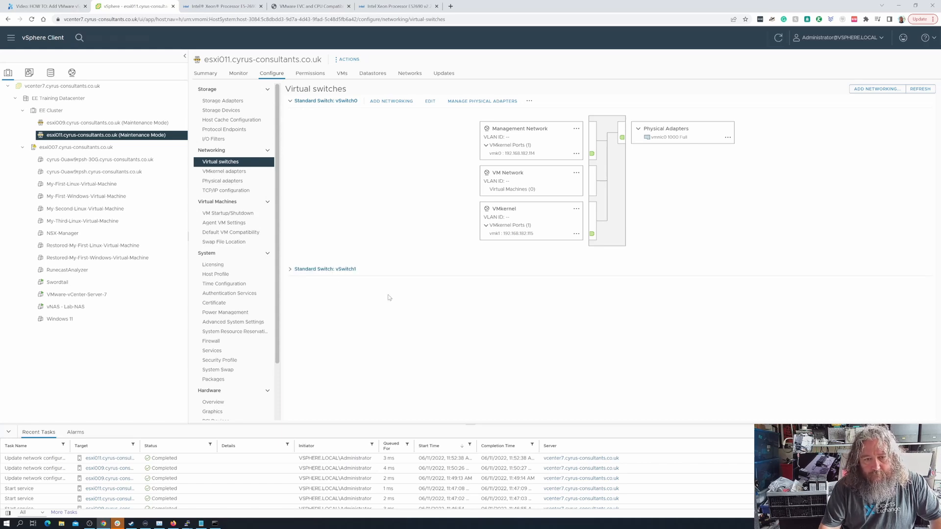
- Expand vSwitch1 to show the new NFS Storage port vmk2 on vmnic1
left_click(294, 269)
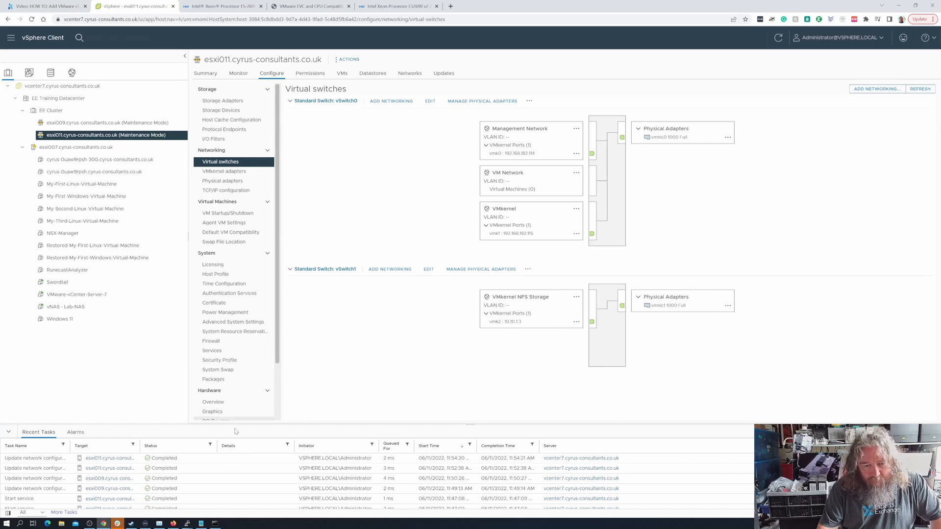
left_click(217, 526)
left_click(216, 525)
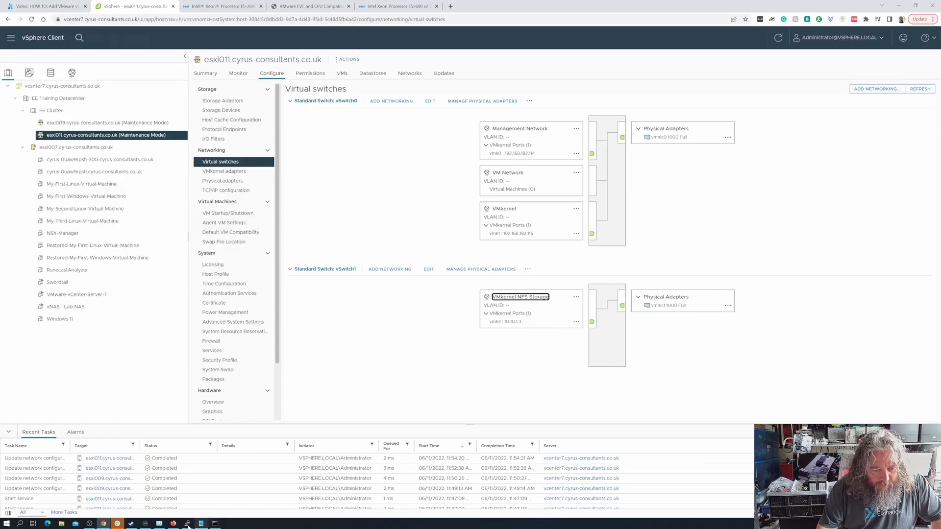
- In esxi011's SSH session, ping 10.10.1.1 and 10.10.1.2
left_click(188, 525)
left_click(255, 496)
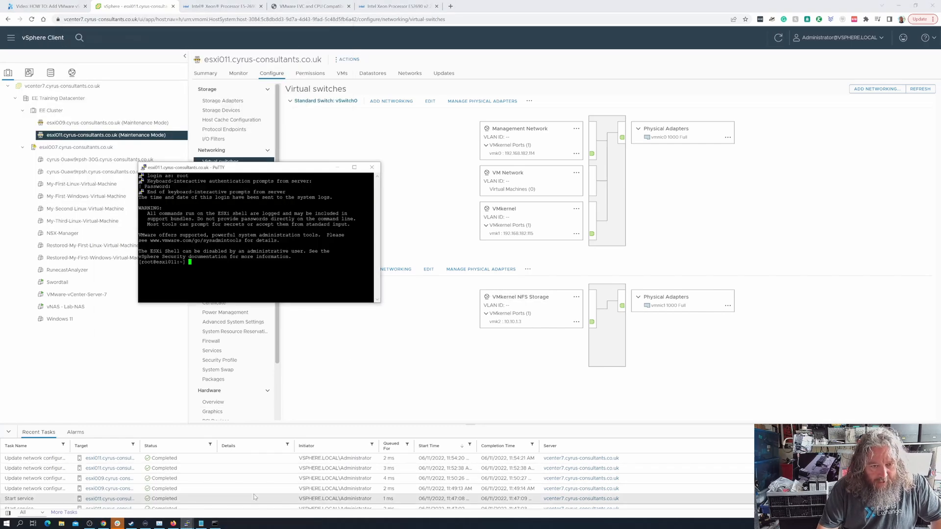
type("ping 10.")
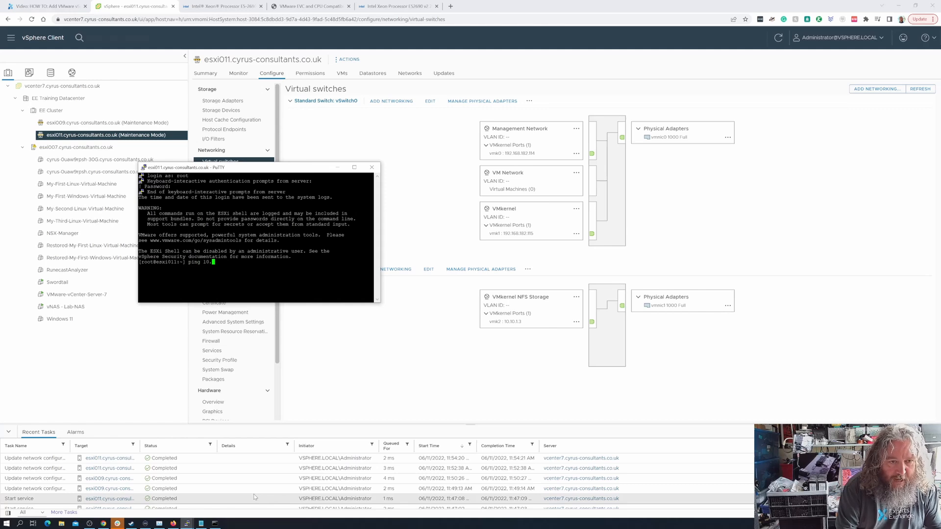
type("10.1.1")
key("Return")
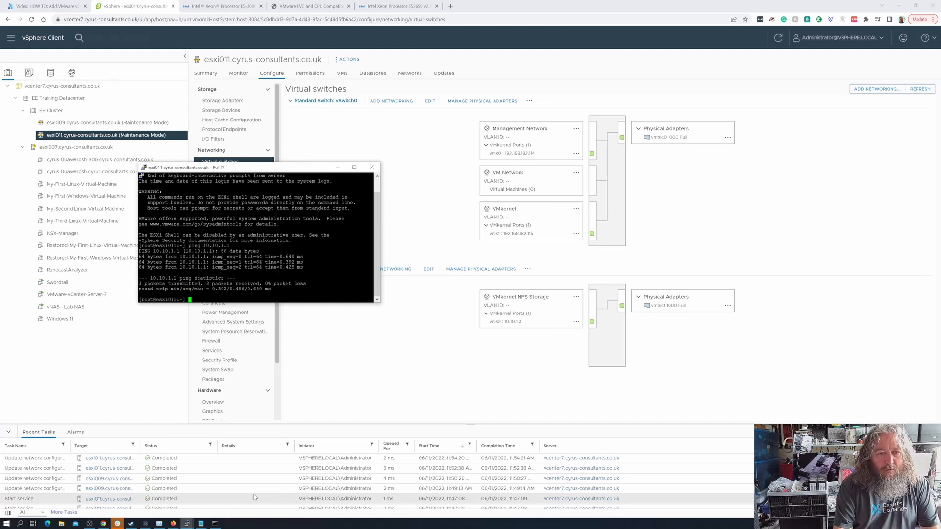
key("Up")
key("BackSpace")
type("2")
key("Return")
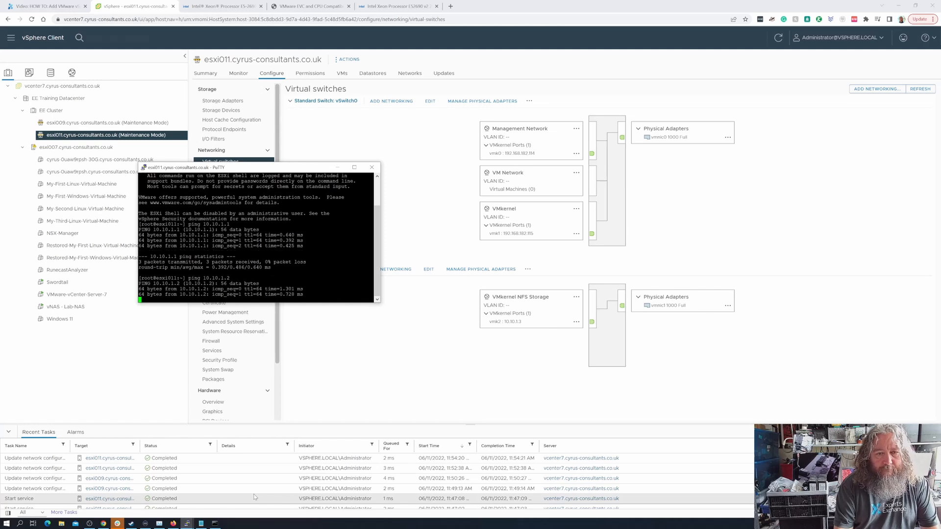
- Ping 10.10.1.3 and 10.10.1.200 from esxi011
key("Up")
key("BackSpace")
type("3")
key("Return")
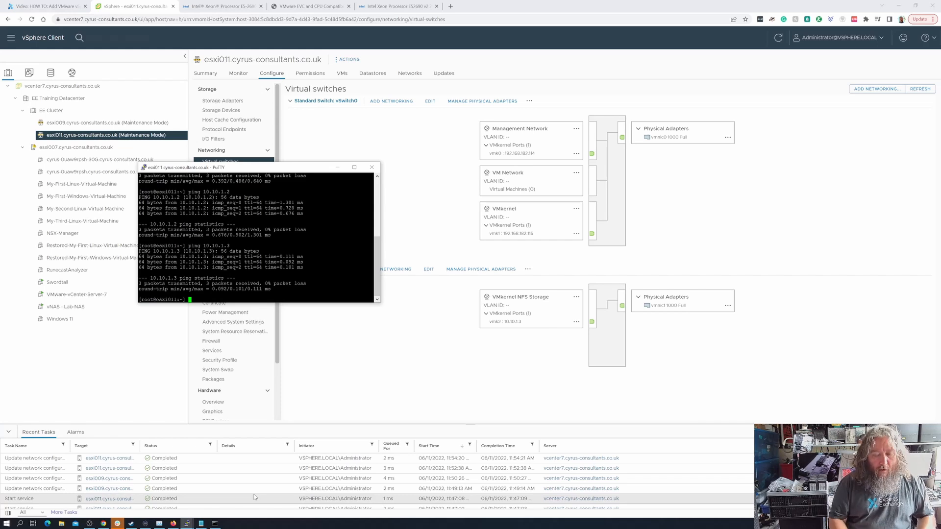
key("Up")
key("BackSpace")
type("200")
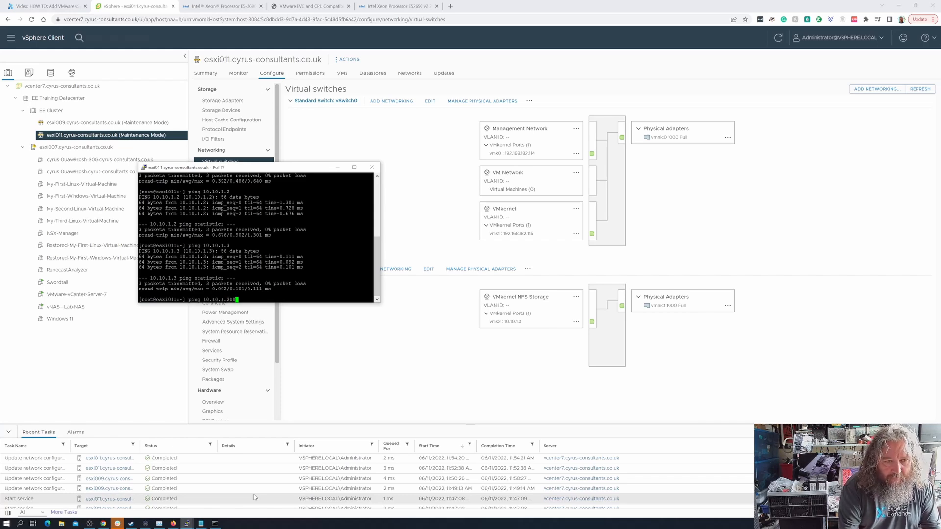
key("Return")
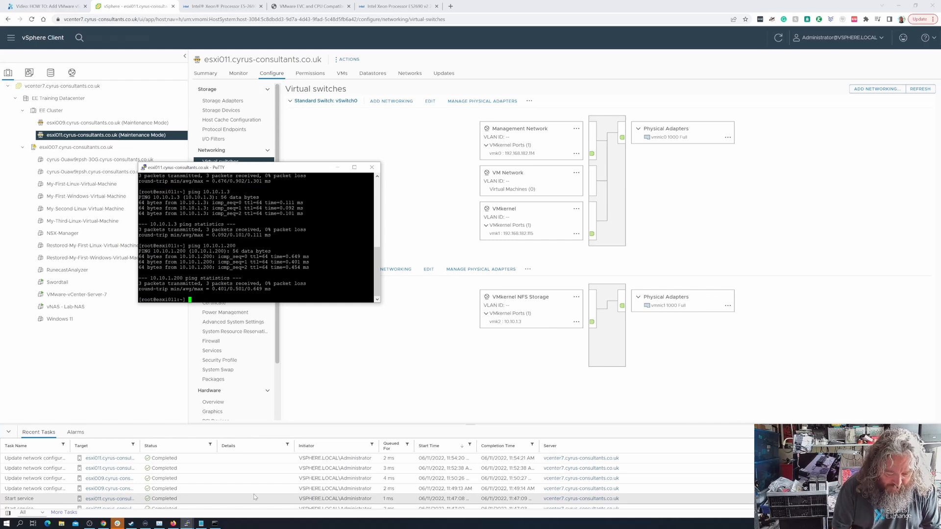
- Run vmkping -I vmk2 10.10.1.200 -s 9000 to test jumbo frames
type("vmkpin")
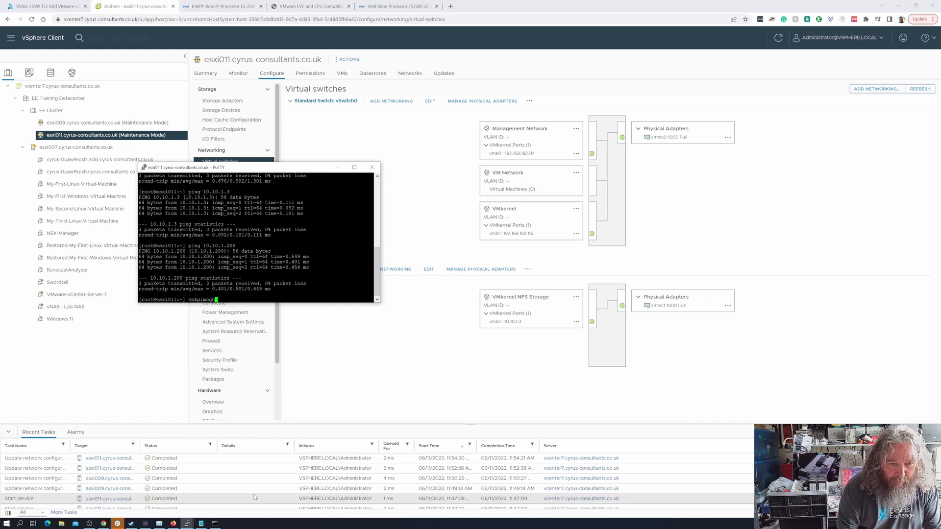
type("g -I")
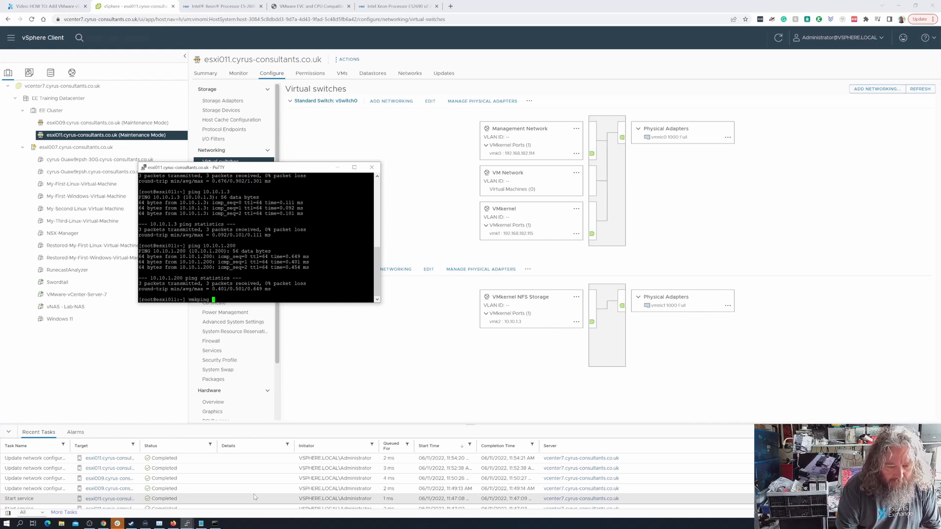
type("vmk2 10")
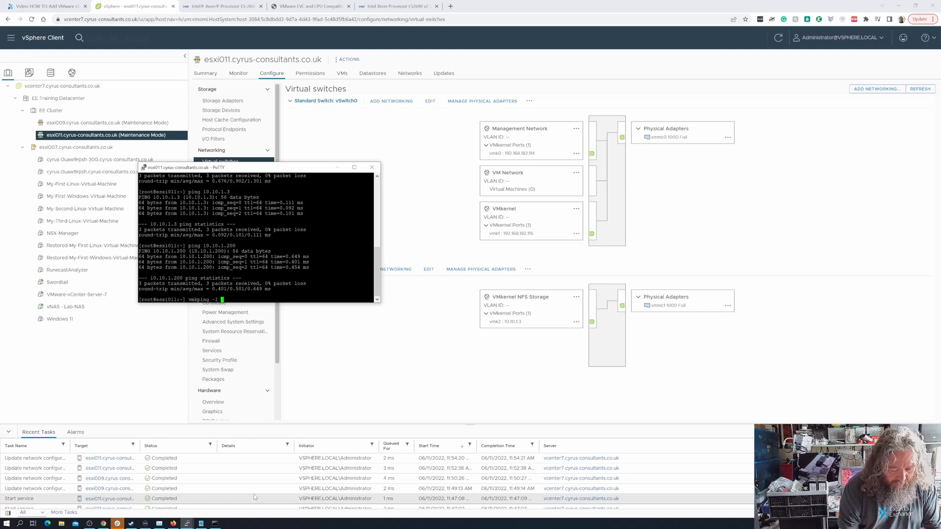
type(".10.")
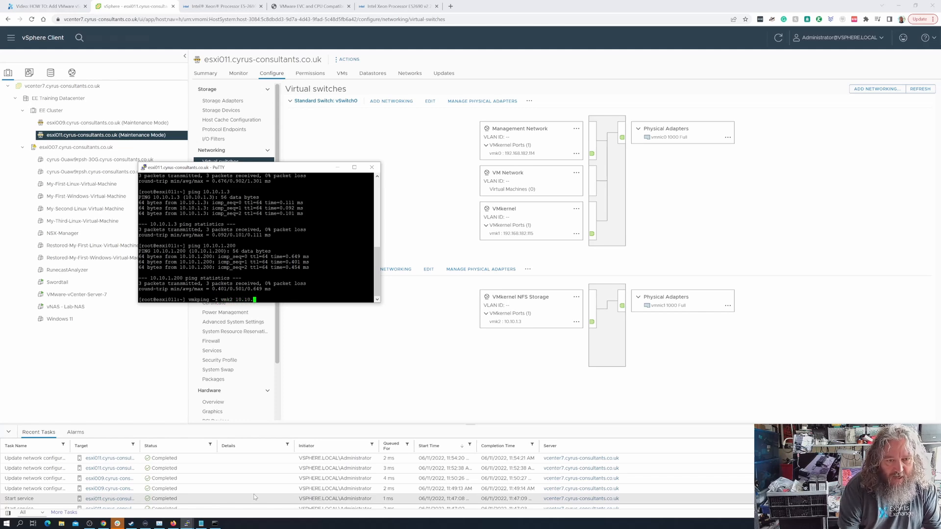
type("1.200 -s 9000")
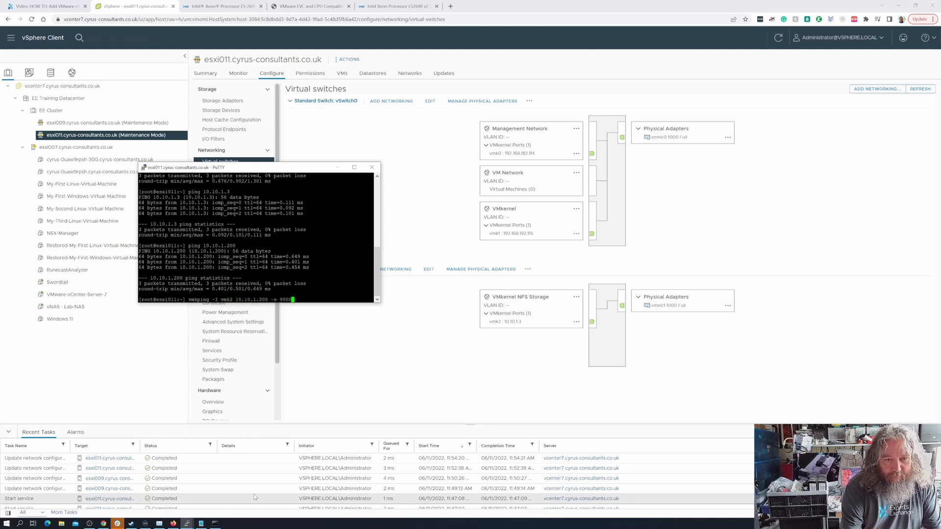
key("Return")
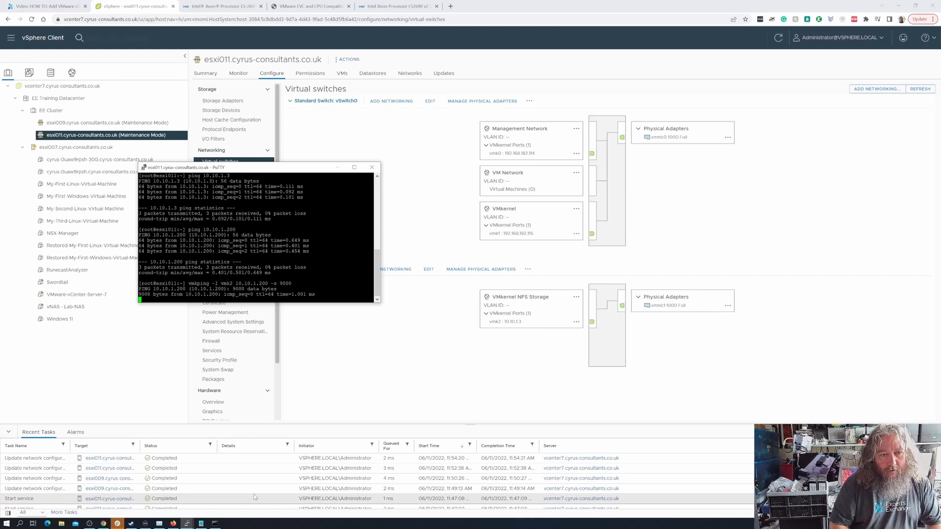
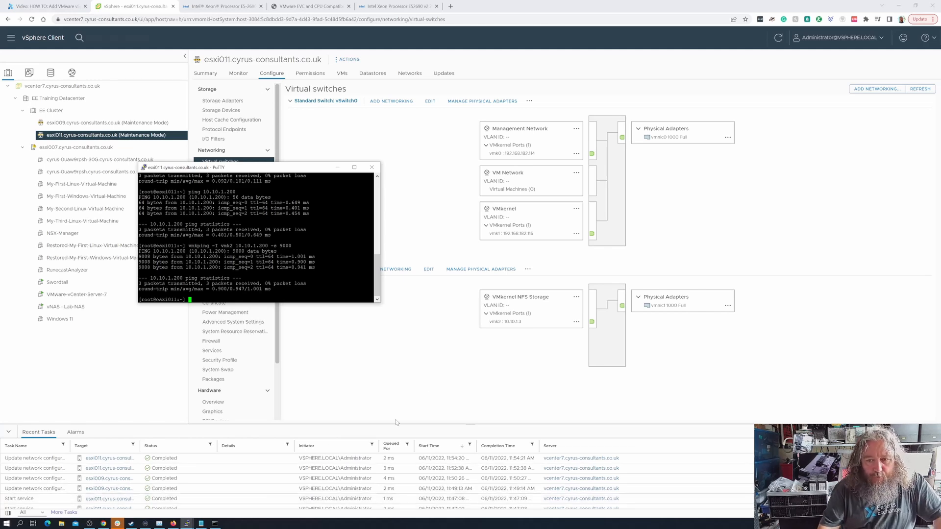
- Minimize the PuTTY ping session to reveal esxi011's virtual switch configuration again
left_click(337, 168)
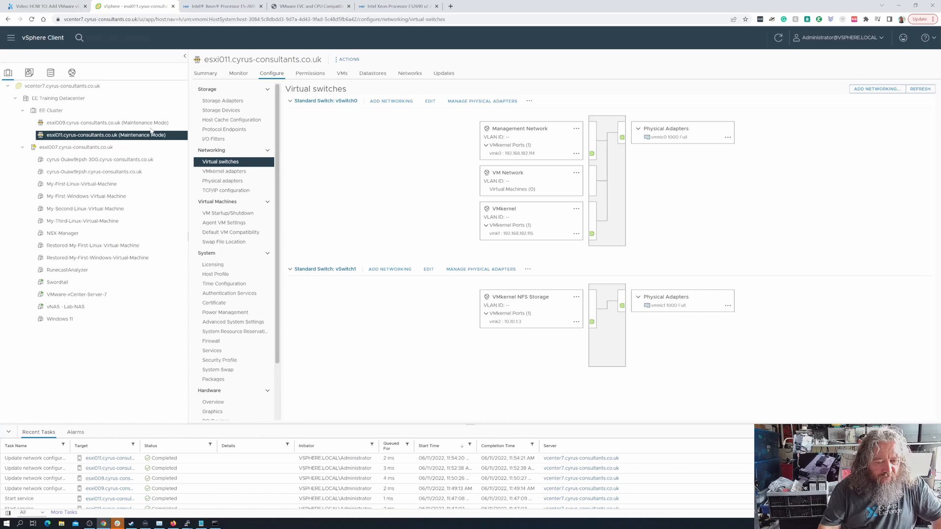
- Select esxi007, dismiss the expired-licence banner, and show the nfs_lab-nas datastore Files view
left_click(147, 147)
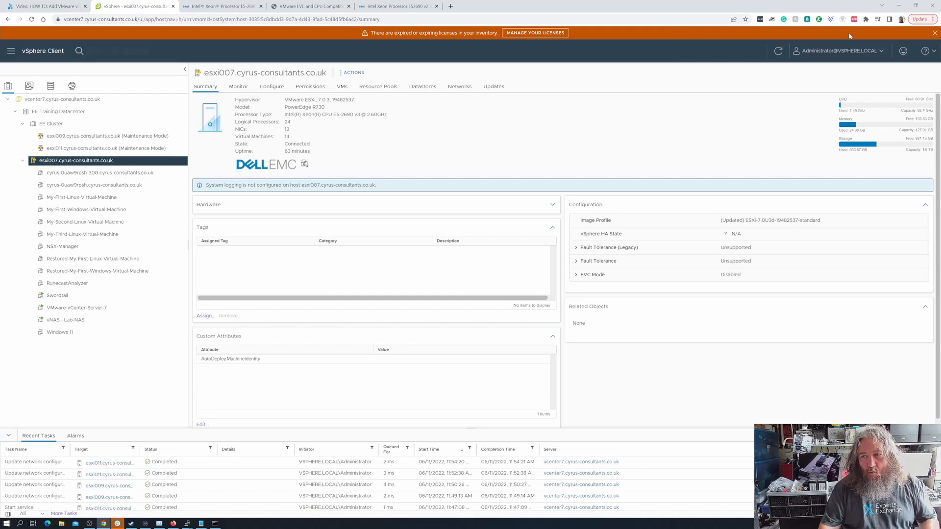
left_click(935, 33)
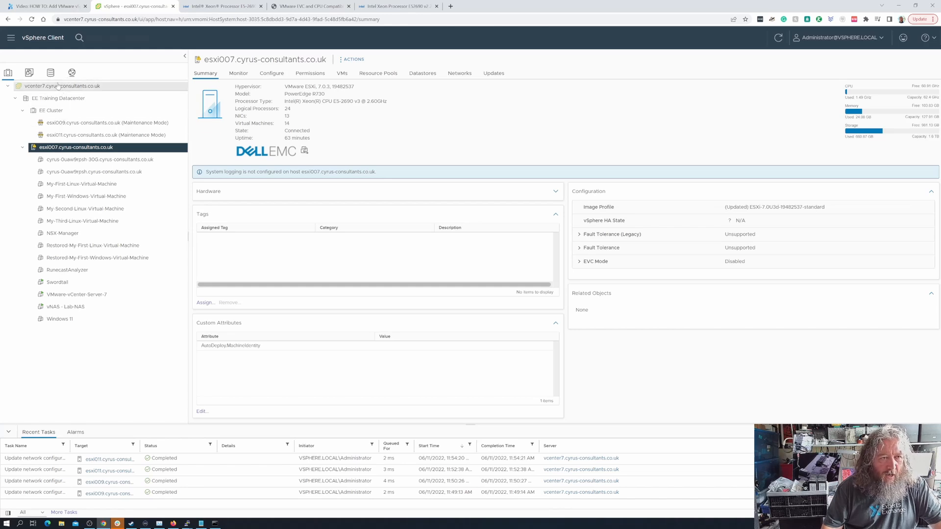
left_click(51, 72)
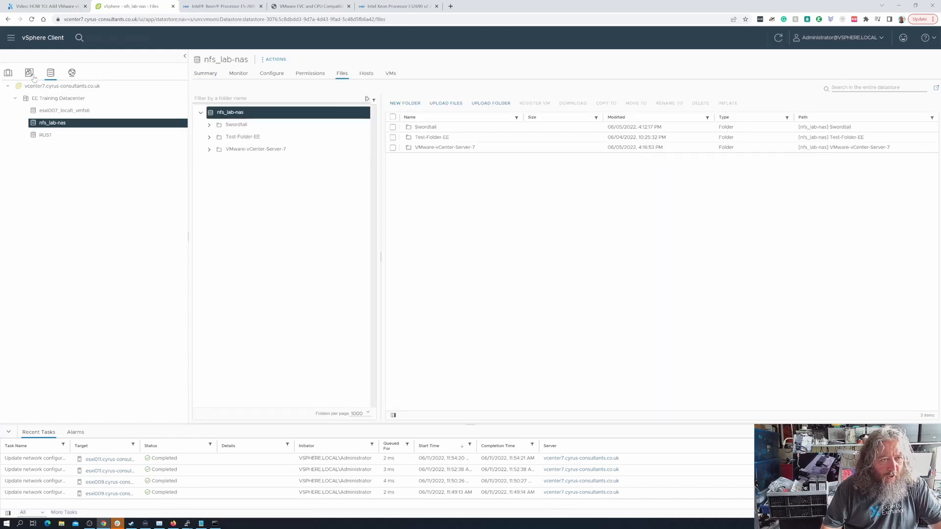
left_click(7, 73)
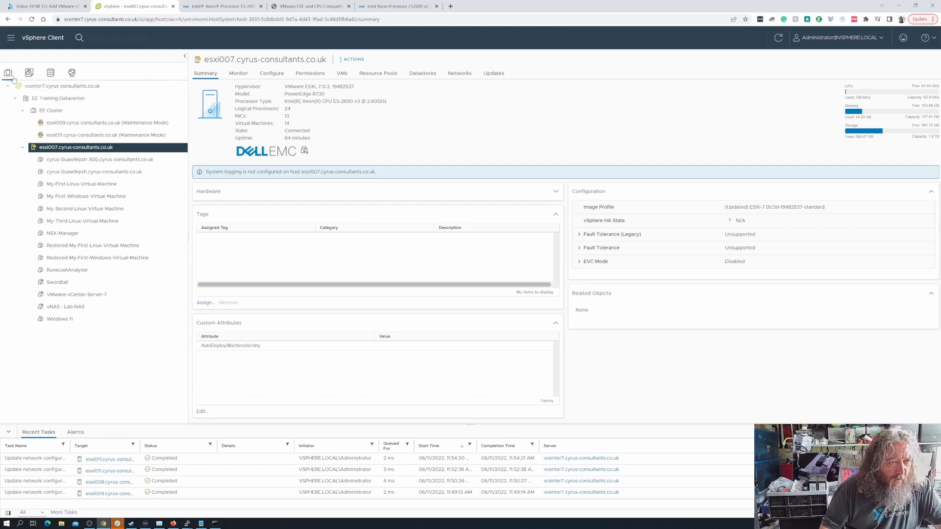
left_click(30, 74)
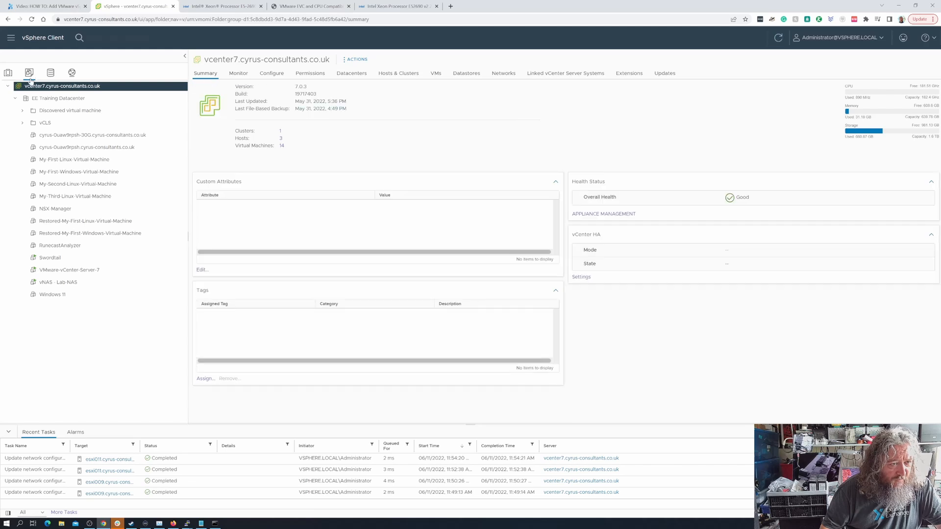
left_click(50, 74)
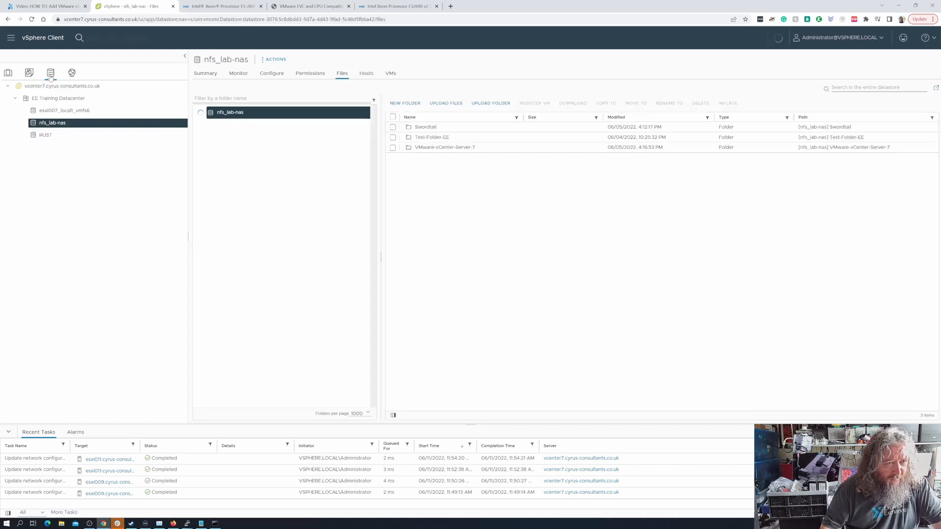
left_click(72, 73)
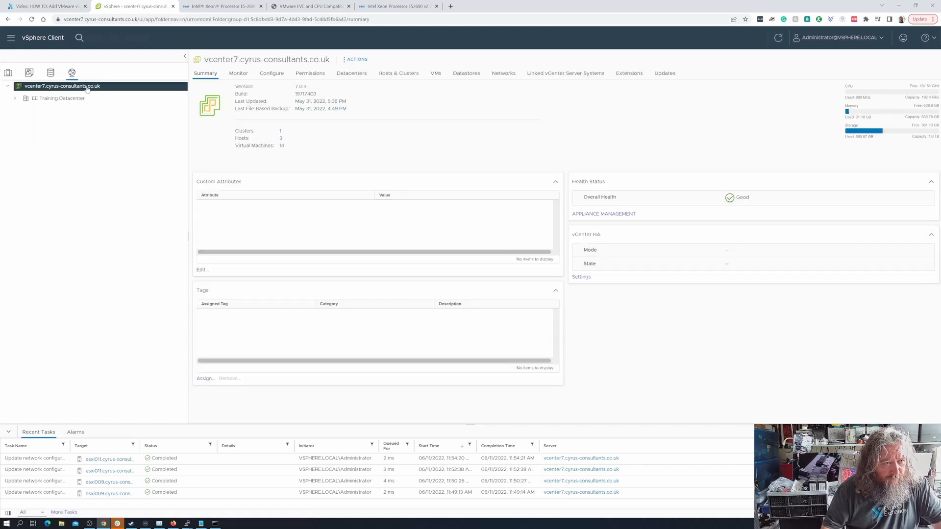
left_click(15, 98)
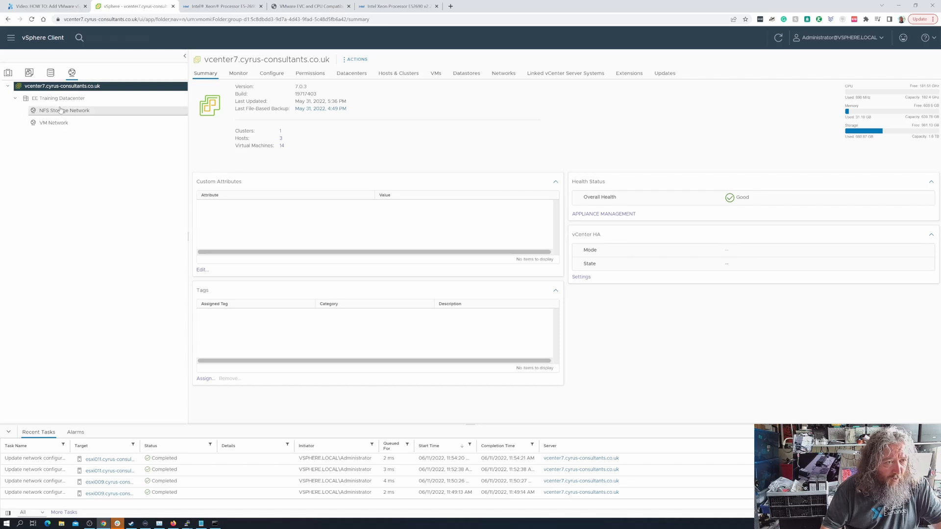
left_click(51, 73)
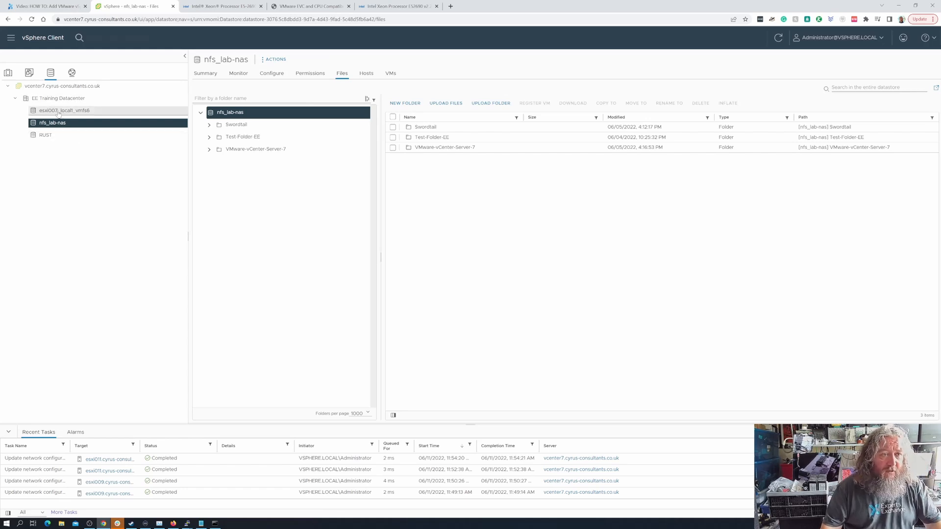
left_click(59, 111)
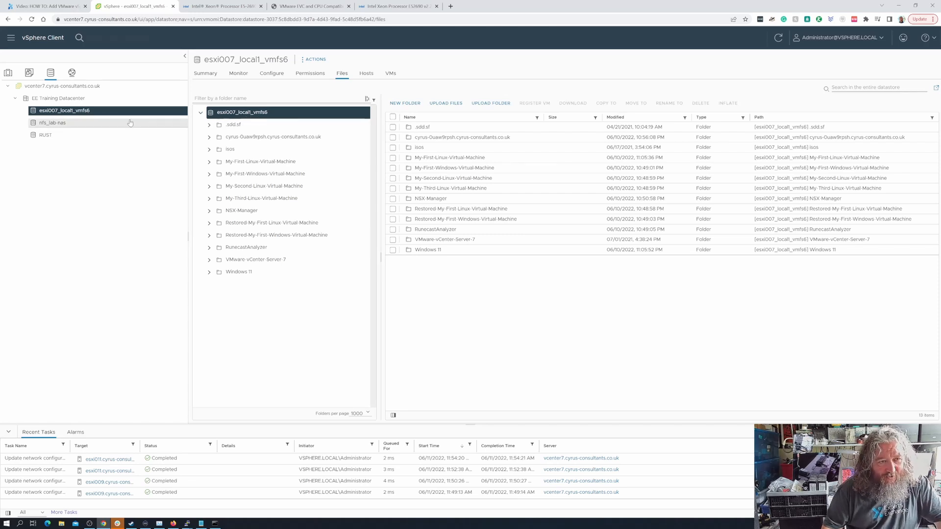
left_click(63, 125)
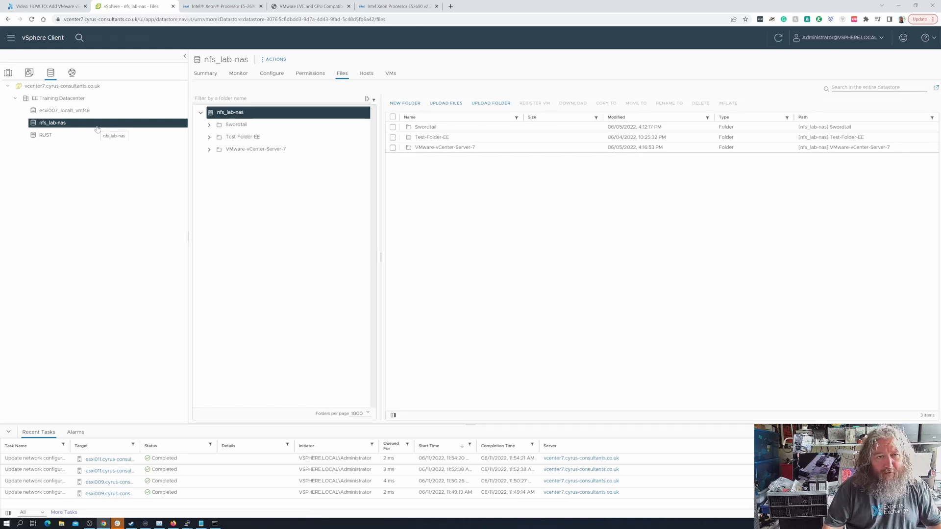
left_click(63, 138)
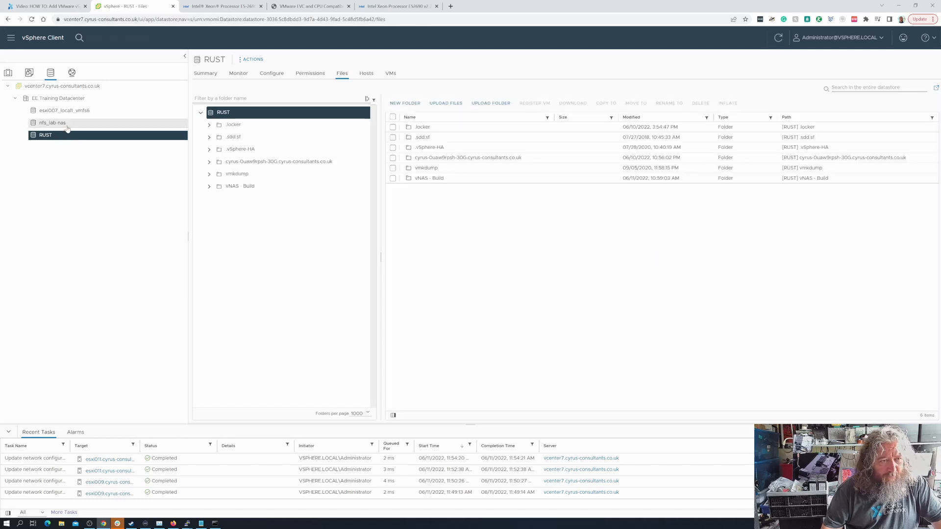
left_click(65, 123)
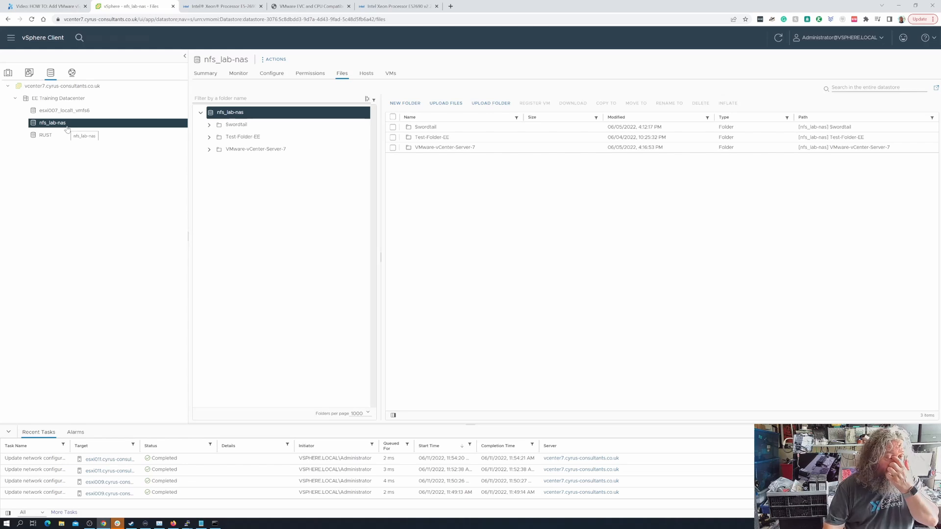
left_click(275, 60)
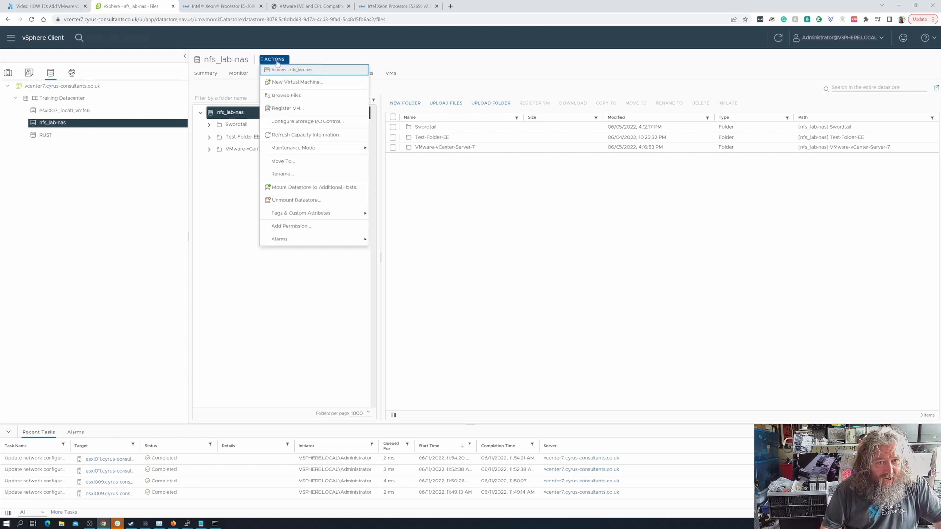
left_click(309, 189)
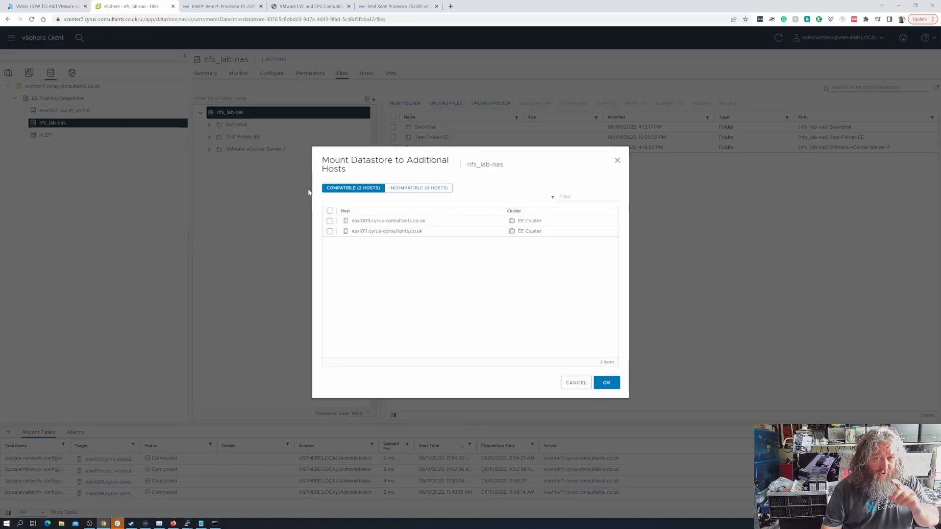
left_click(576, 383)
left_click(8, 73)
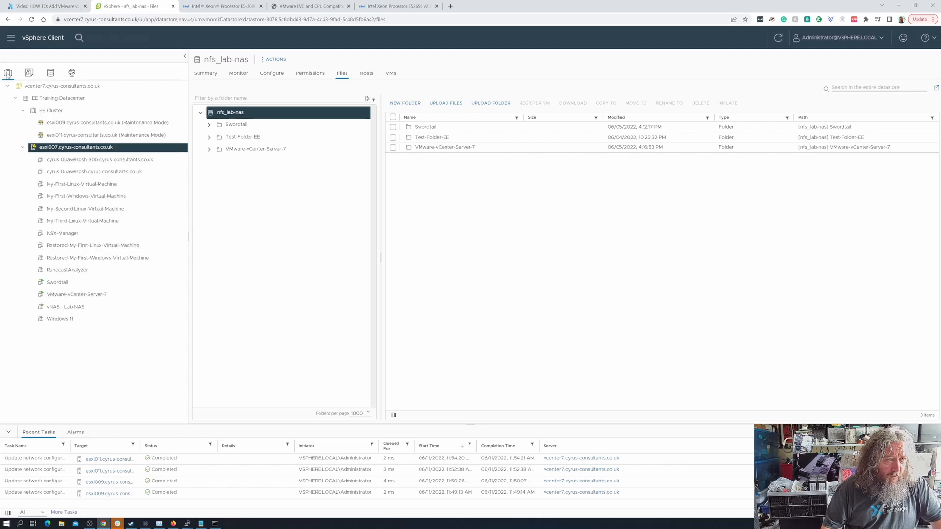
left_click(51, 74)
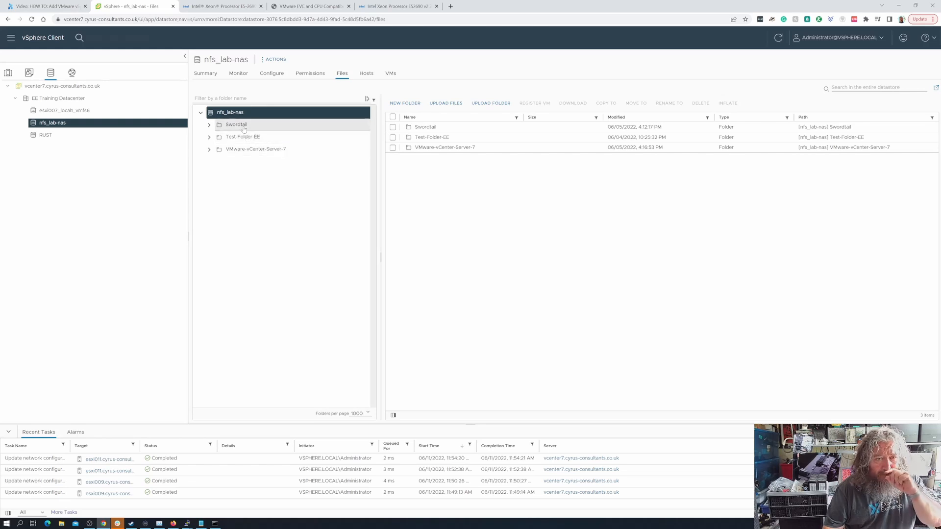
- Mount nfs_lab-nas to additional hosts esxi009 and esxi011 after checking the Incompatible list
left_click(273, 60)
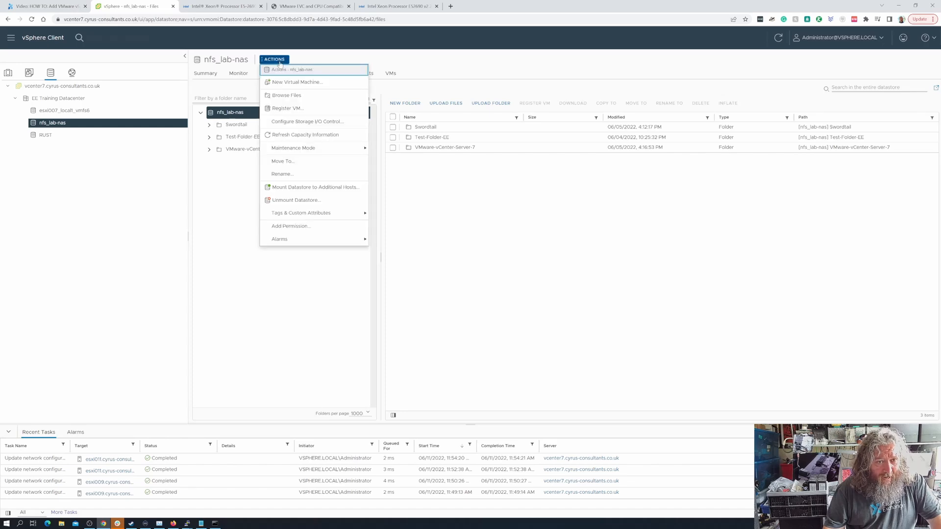
left_click(305, 188)
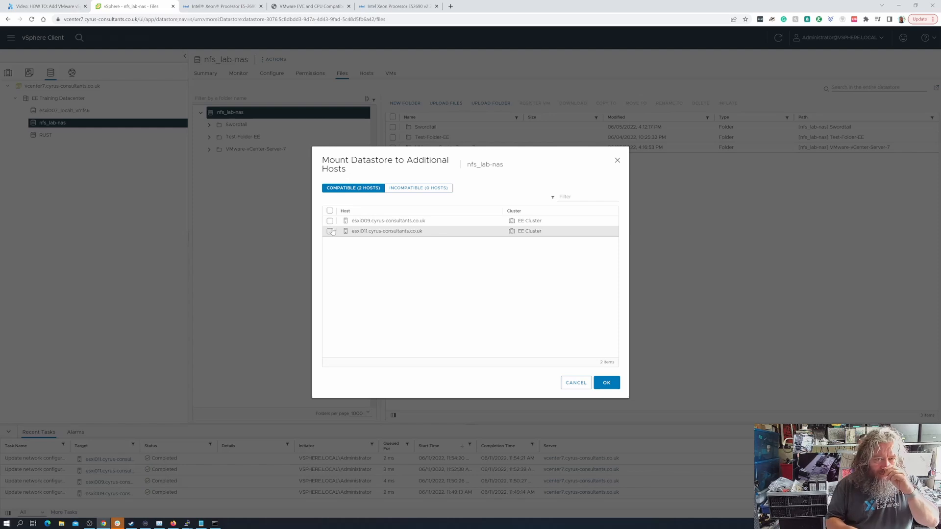
left_click(421, 191)
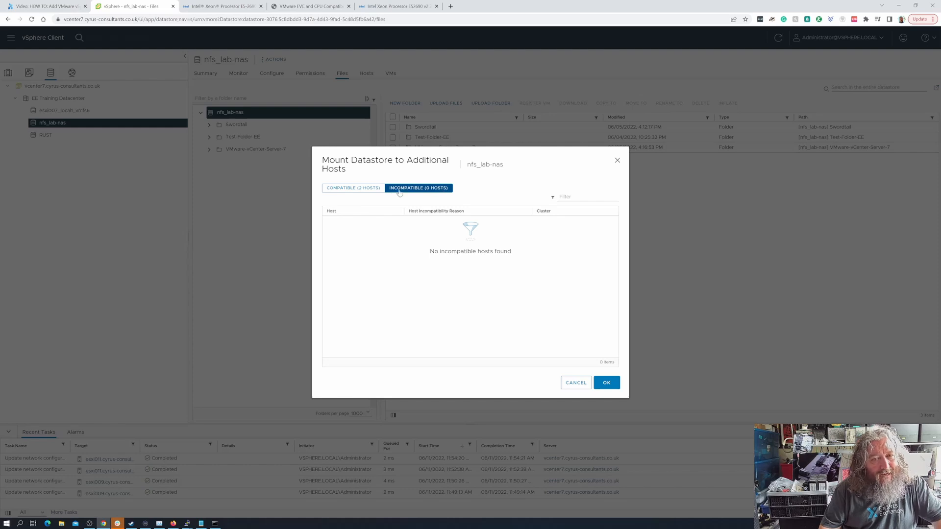
left_click(364, 189)
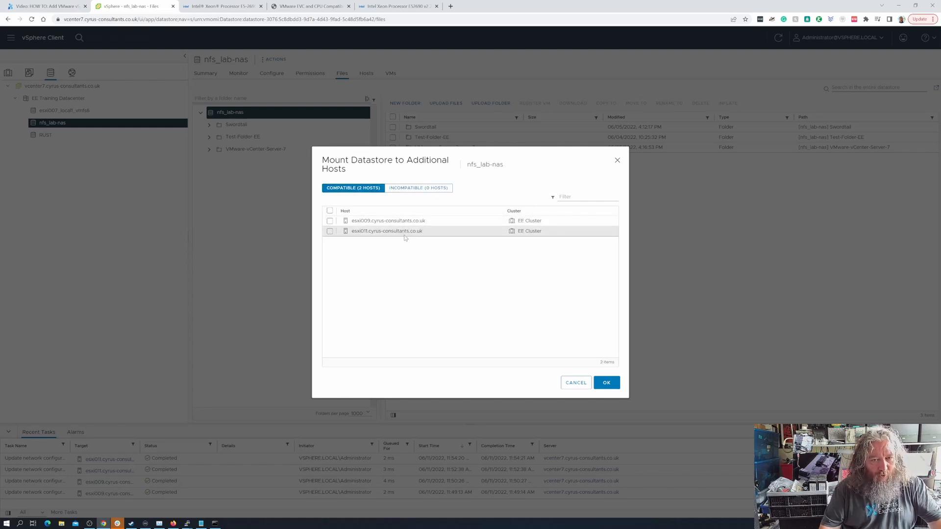
left_click(329, 211)
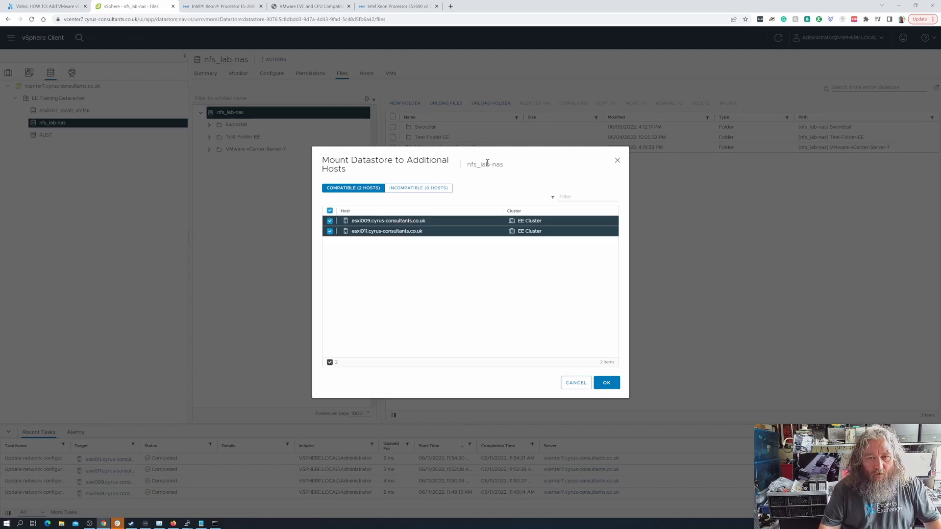
left_click_drag(489, 163, 406, 163)
left_click(469, 194)
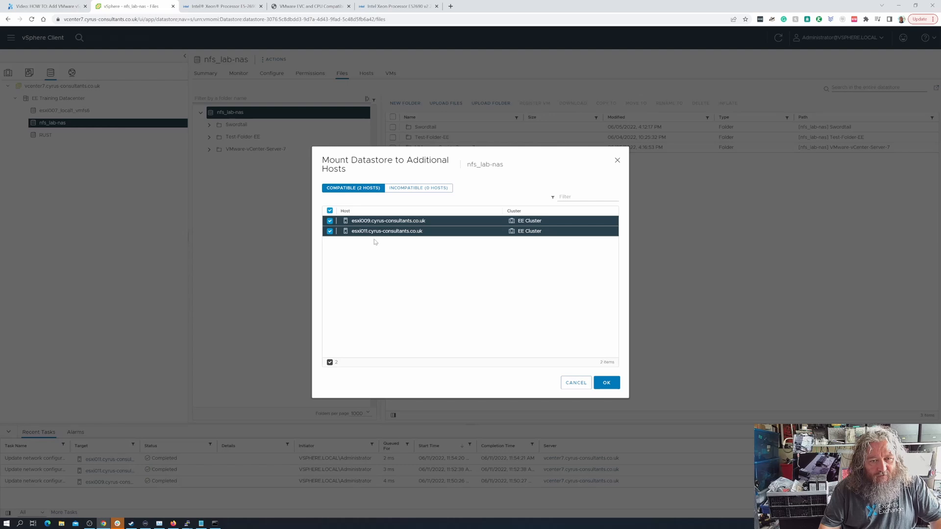
left_click(613, 389)
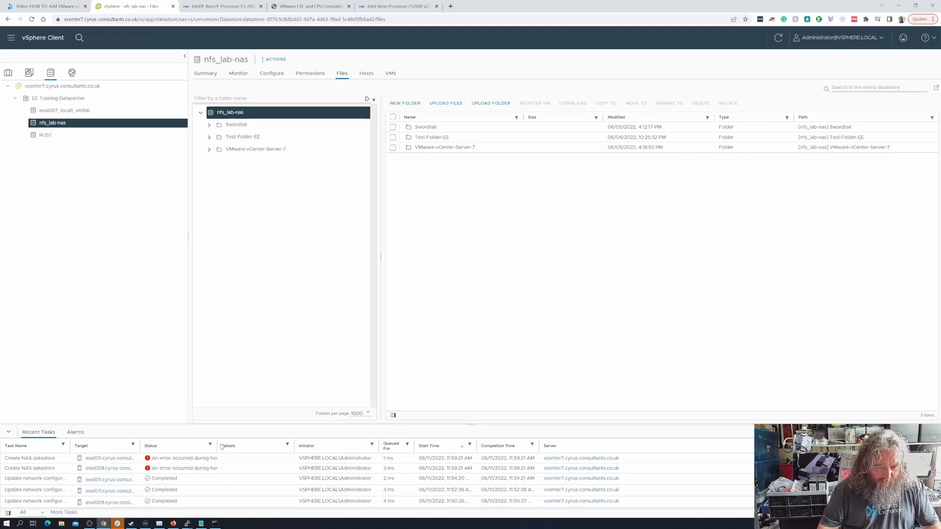
- Widen the Recent Tasks Status column to read both Create NAS datastore error messages
left_click_drag(217, 446, 318, 444)
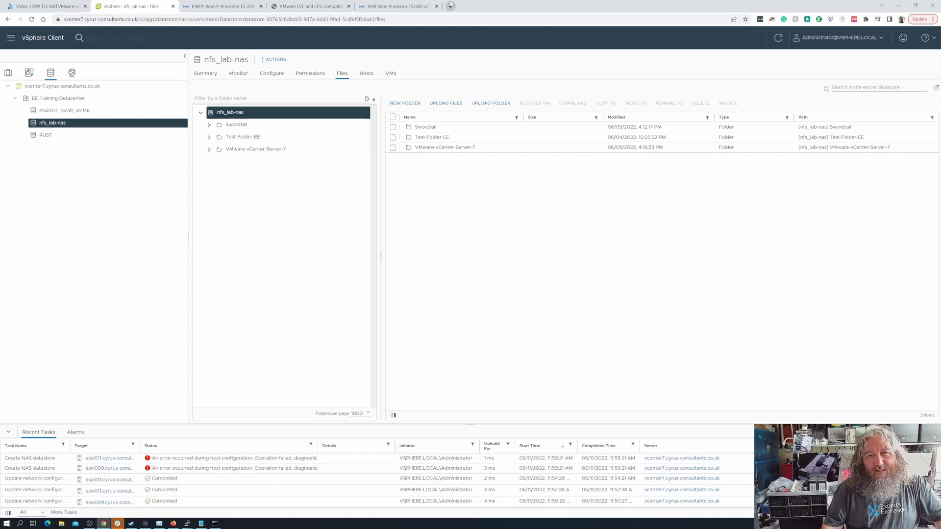
- Load LAB-NAS's DSM page in a new tab and sign in with the admin username and password
key("ctrl+t")
type("nas")
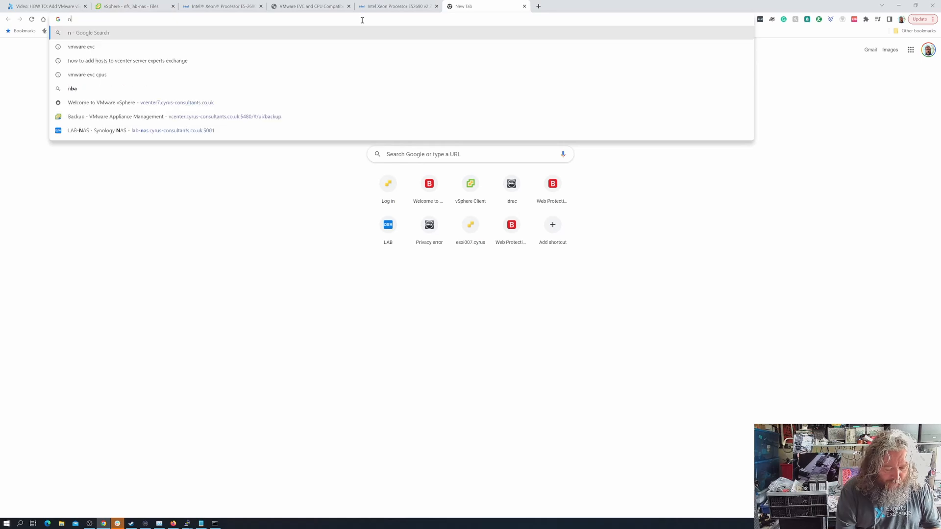
key("BackSpace")
key("BackSpace")
key("BackSpace")
key("BackSpace")
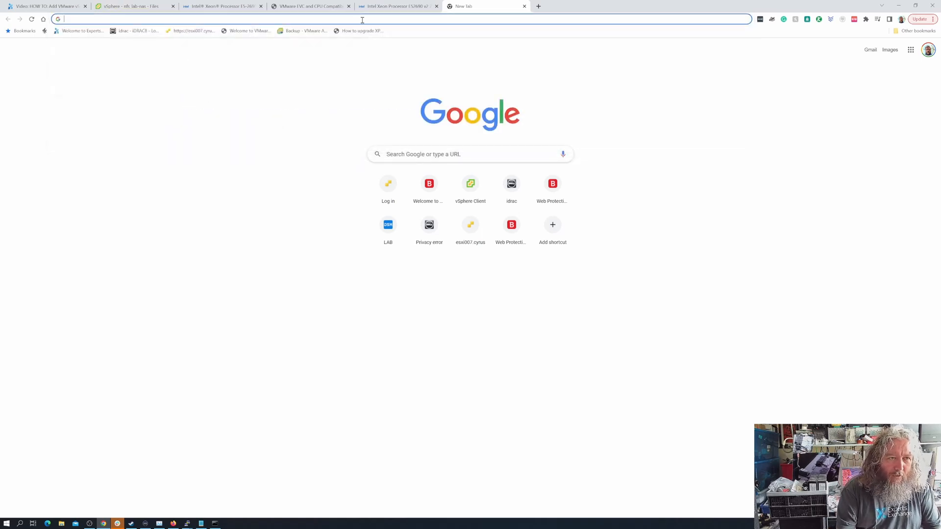
type("lab")
key("Return")
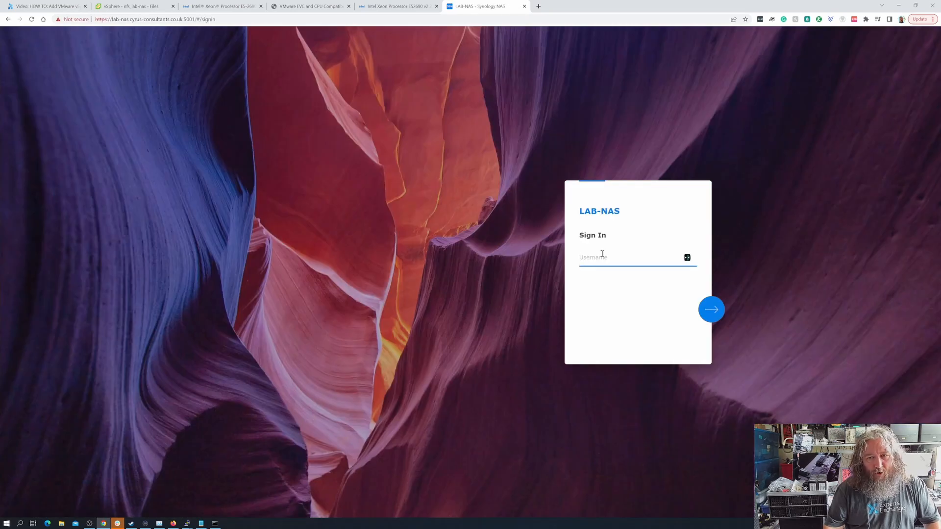
type("nas-admin")
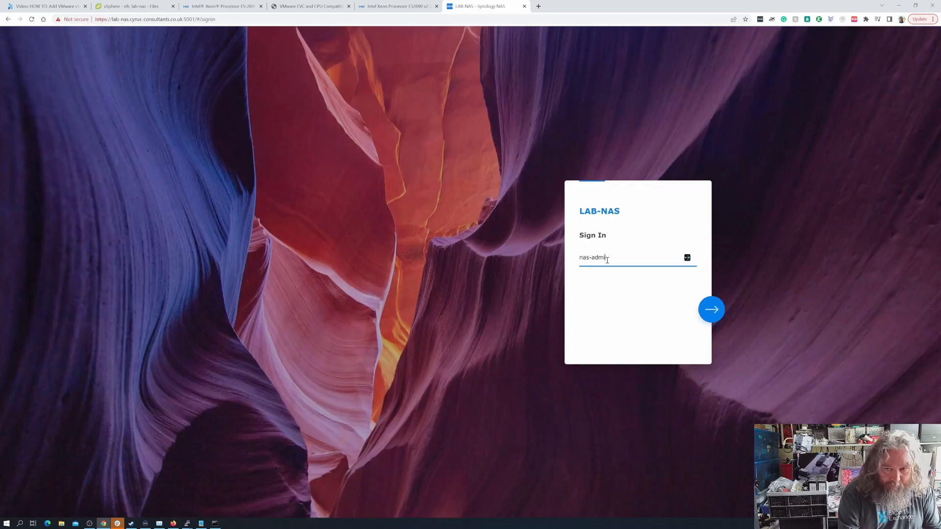
key("Return")
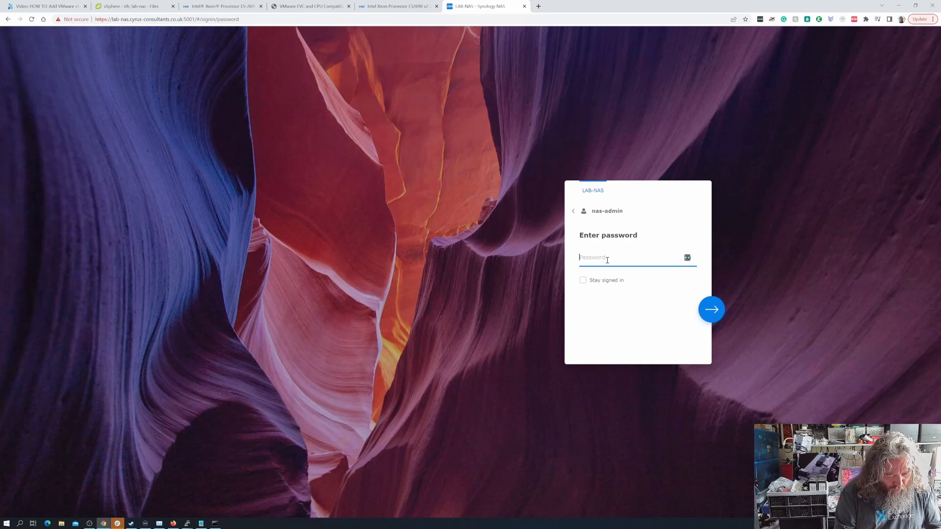
type("•••••••••••")
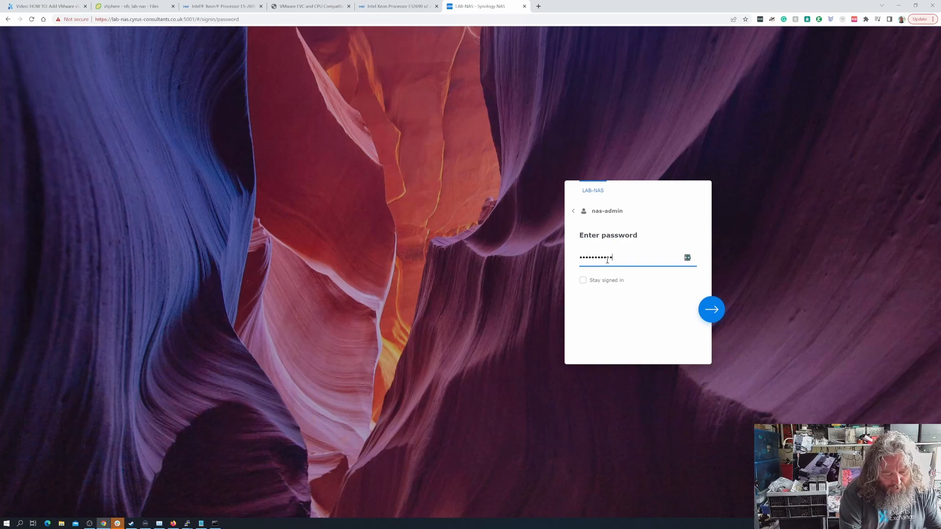
type("•••")
key("Return")
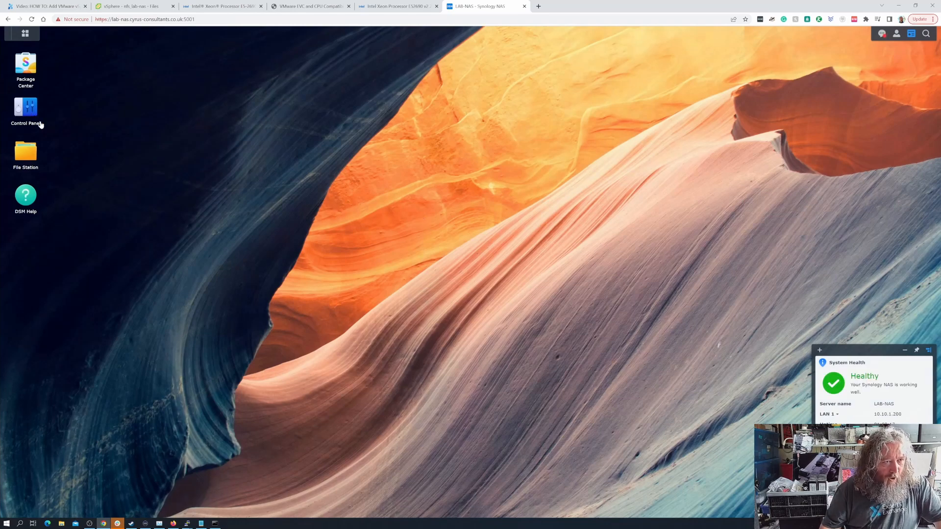
- Open the VMwareVMs shared folder's NFS Permissions and inspect the existing 10.10.1.1 rule
left_click(29, 111)
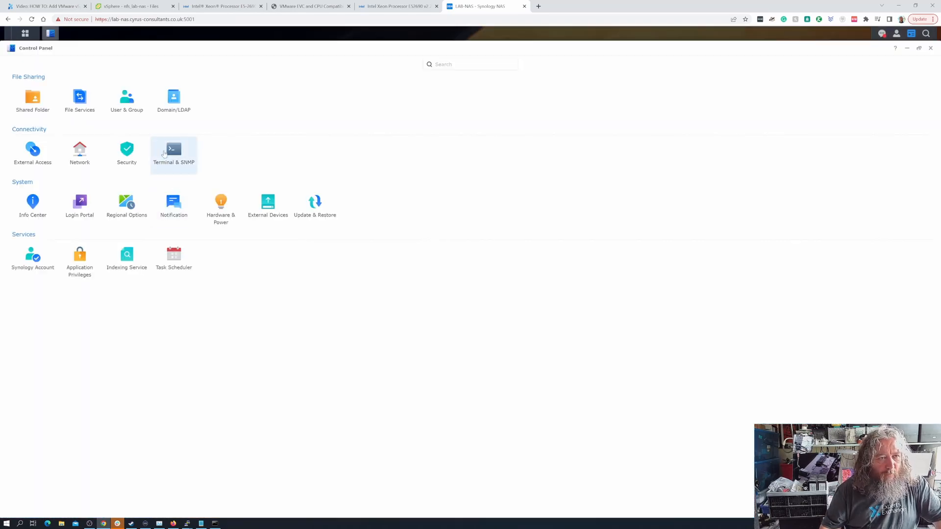
left_click(75, 102)
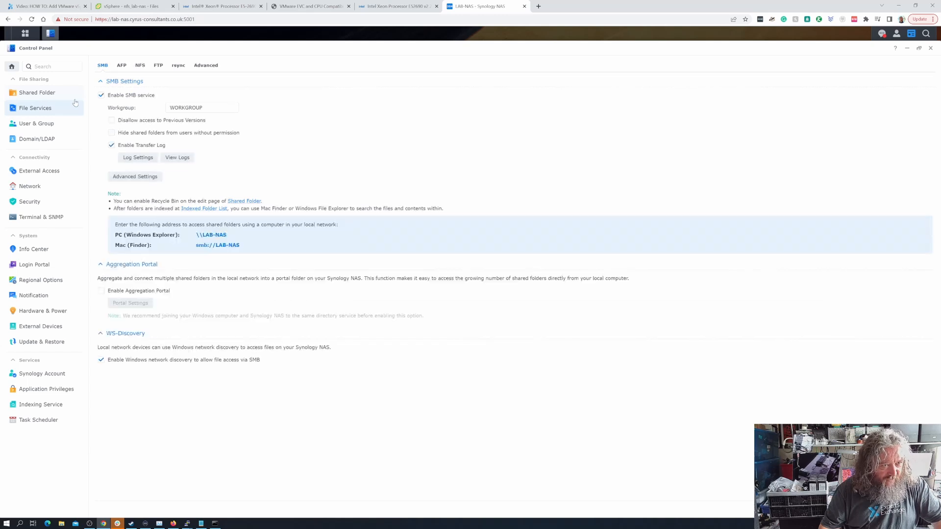
left_click(38, 93)
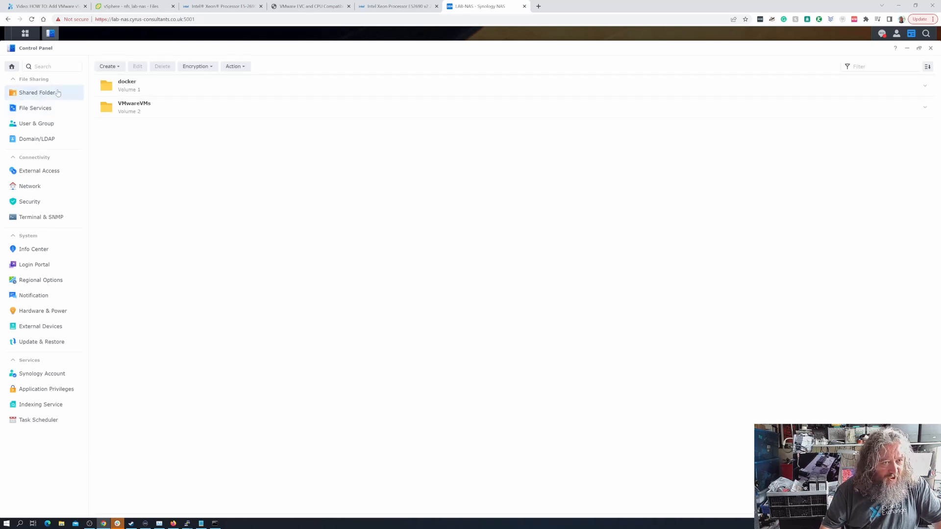
left_click(140, 111)
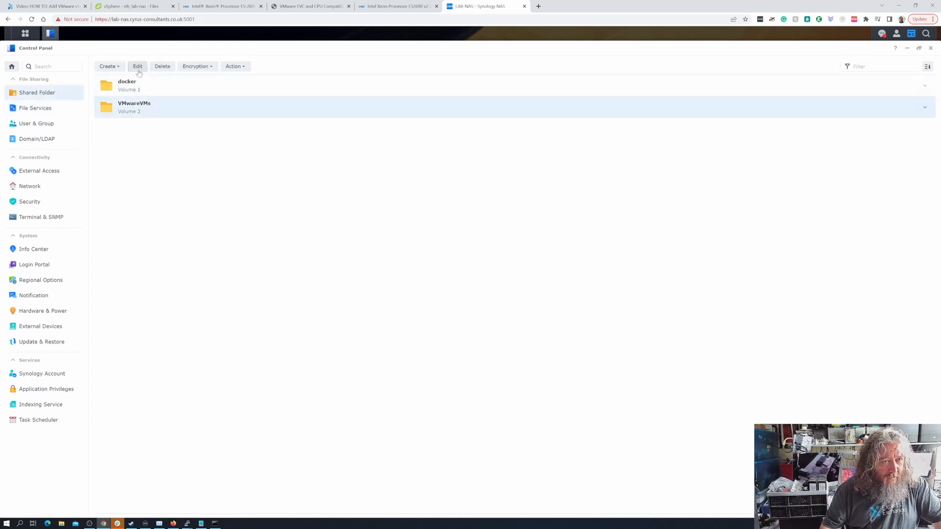
left_click(138, 66)
left_click(533, 198)
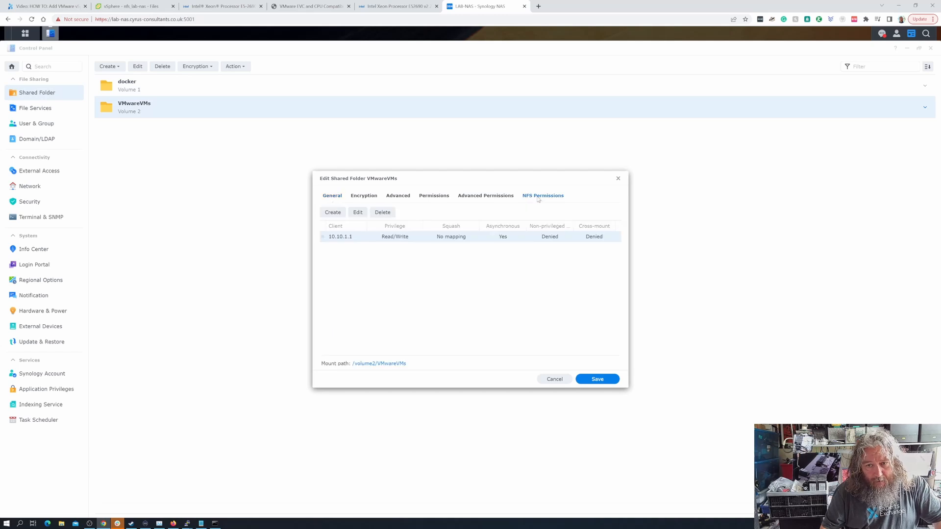
left_click_drag(484, 180, 346, 173)
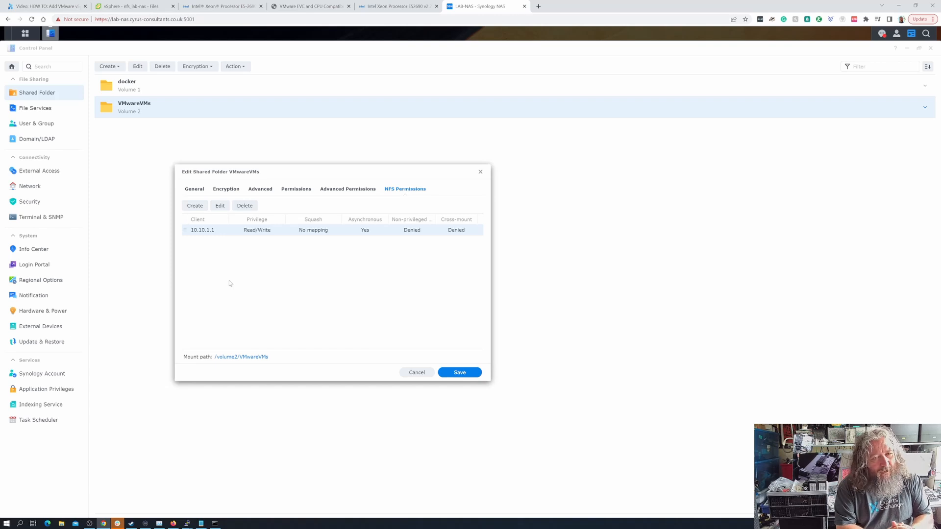
left_click(219, 208)
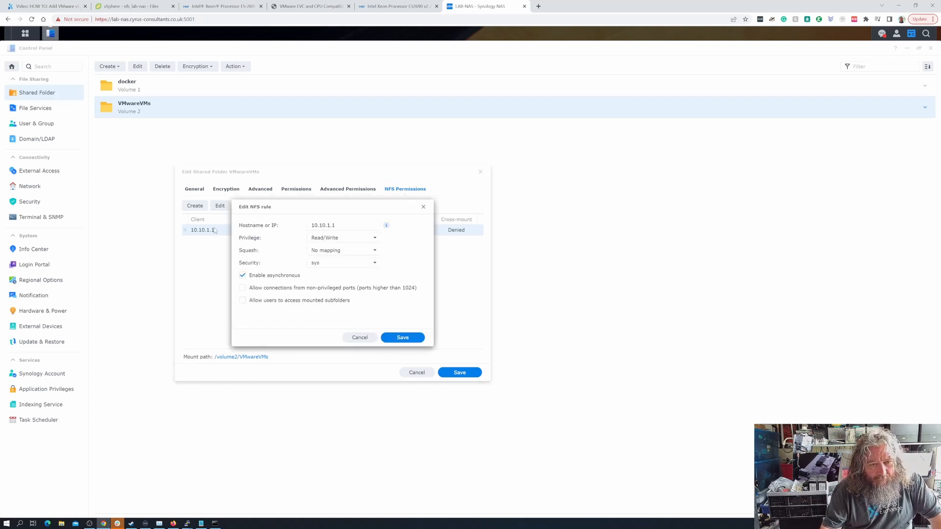
left_click(364, 339)
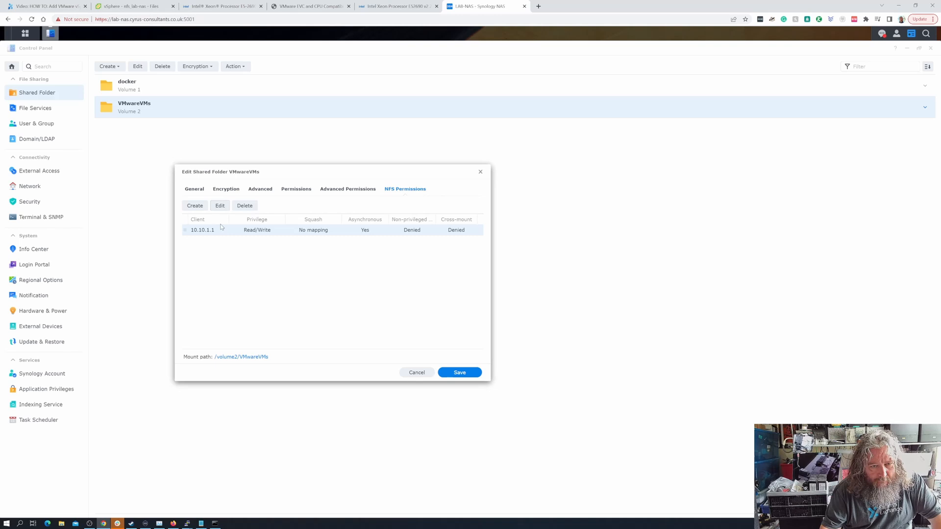
- Add NFS rules for 10.10.1.2 and 10.10.1.3 to VMwareVMs and save the folder settings
left_click(195, 206)
left_click(321, 226)
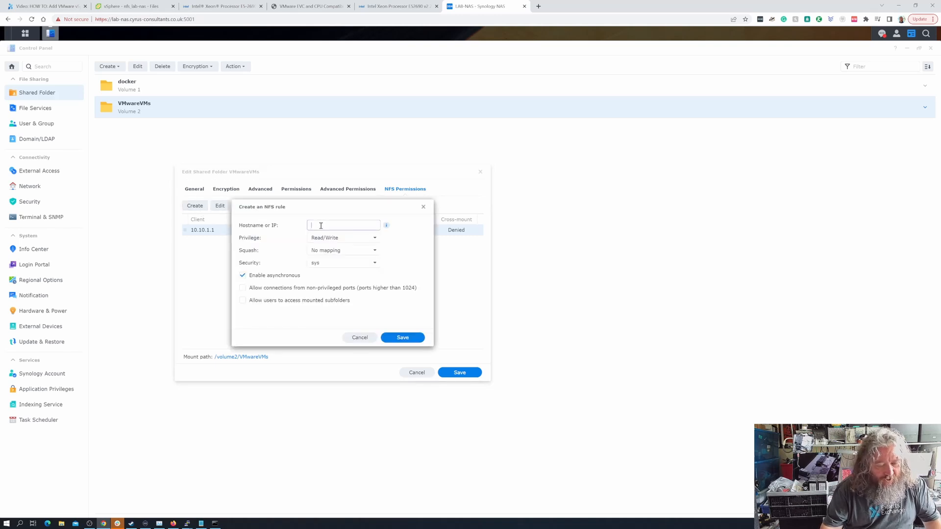
type("10.10")
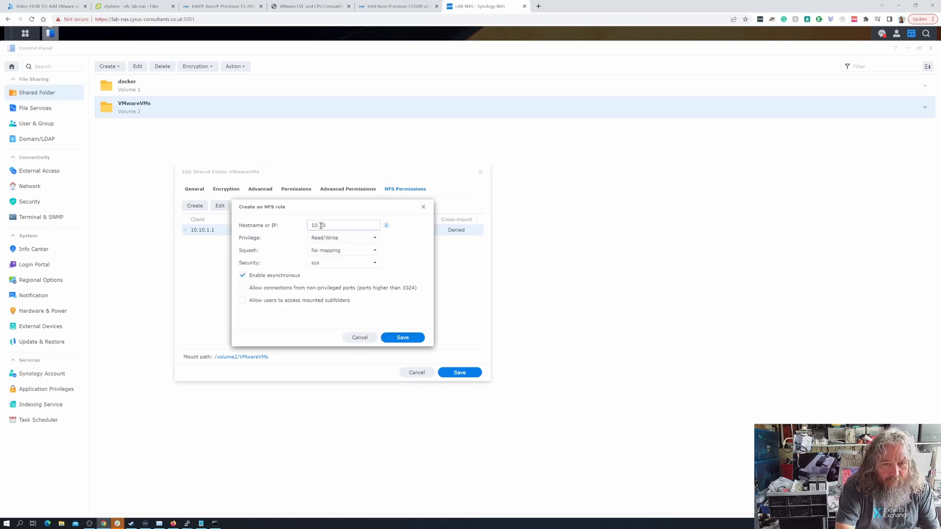
type(".1.2")
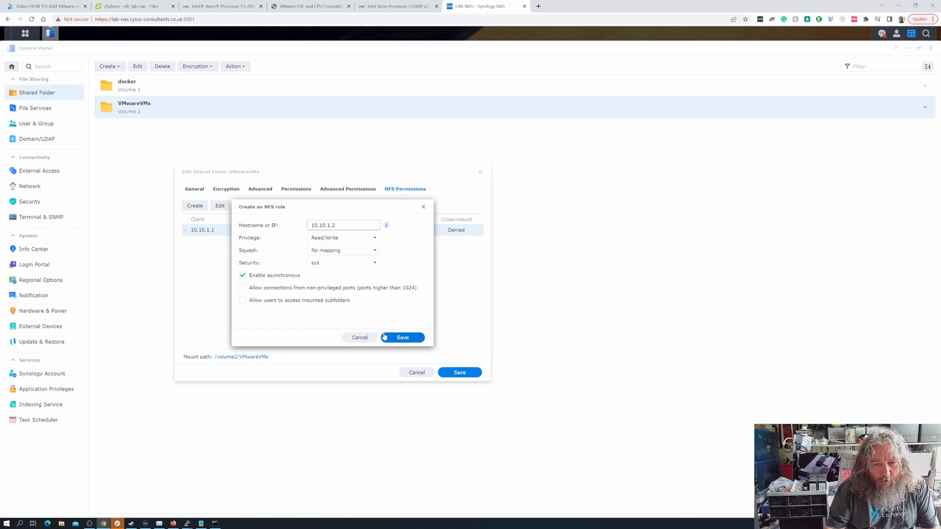
left_click(392, 338)
left_click(195, 206)
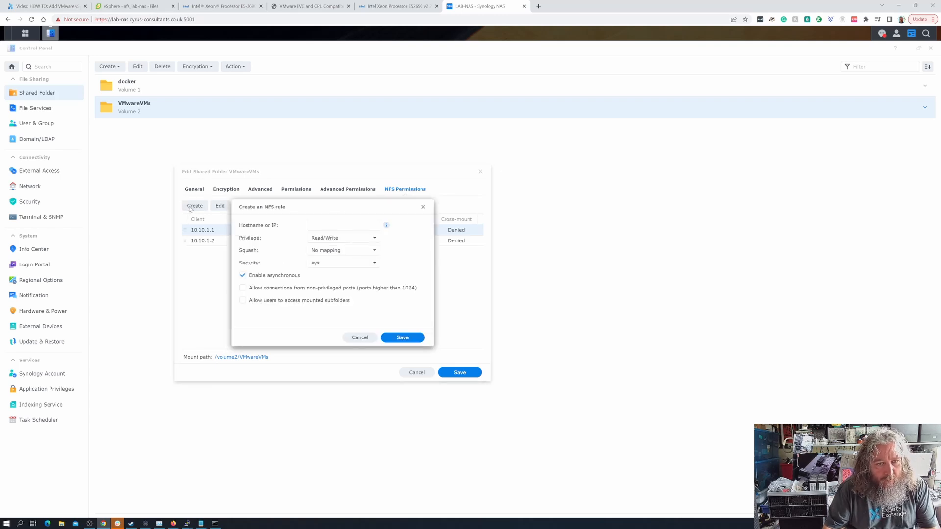
left_click(320, 225)
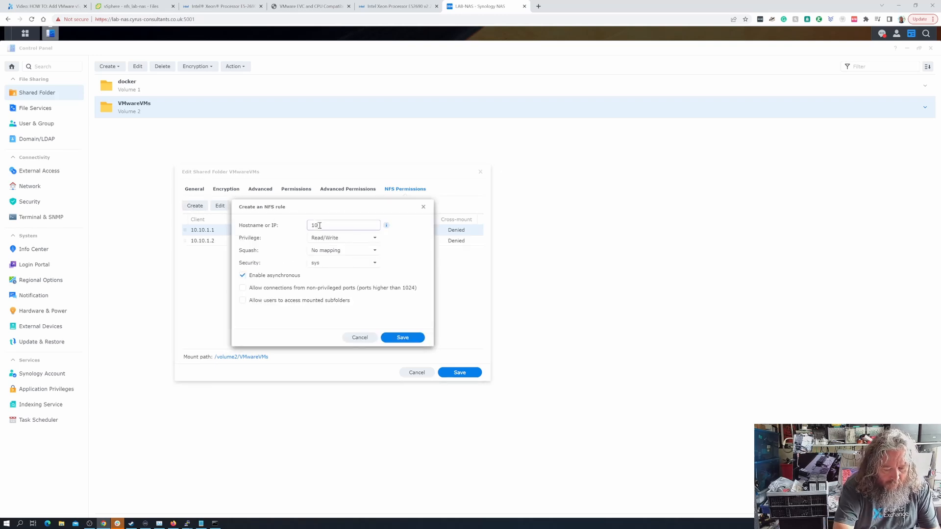
type("10.10.1.")
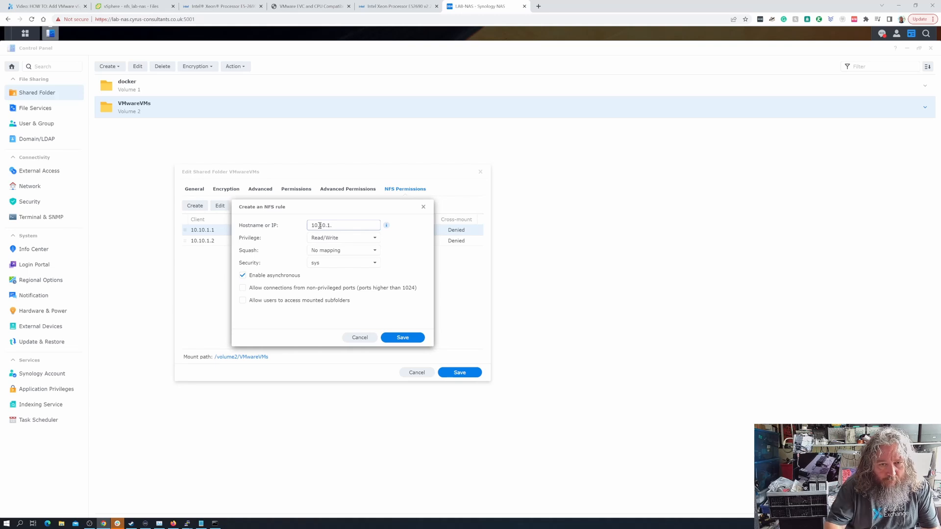
type("3")
left_click(402, 338)
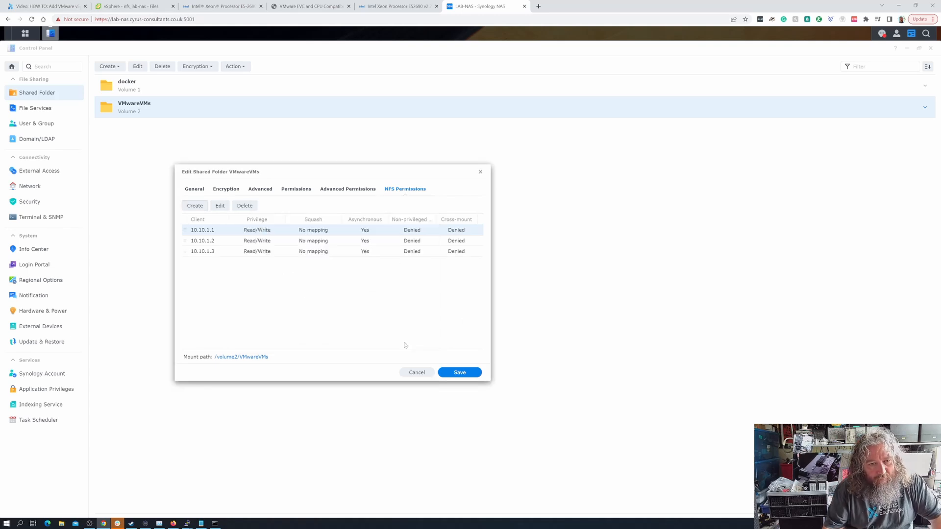
left_click(458, 374)
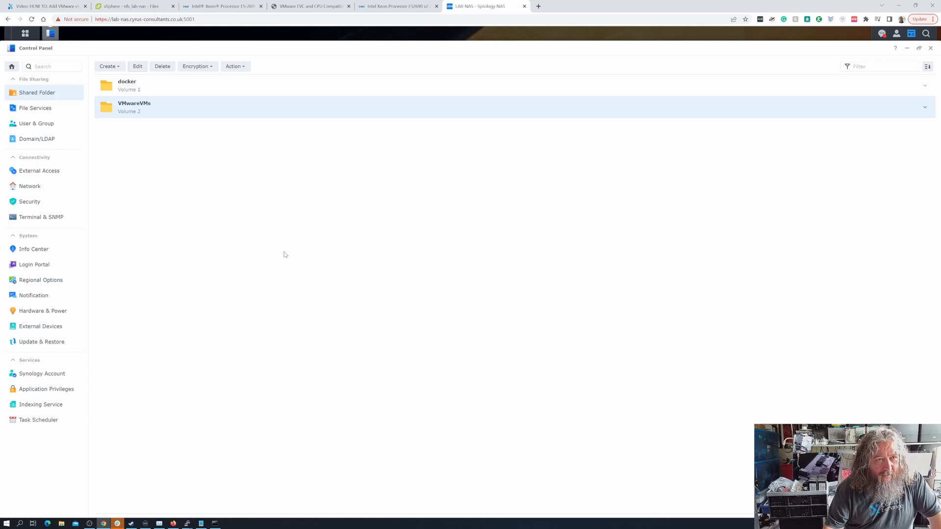
left_click(131, 6)
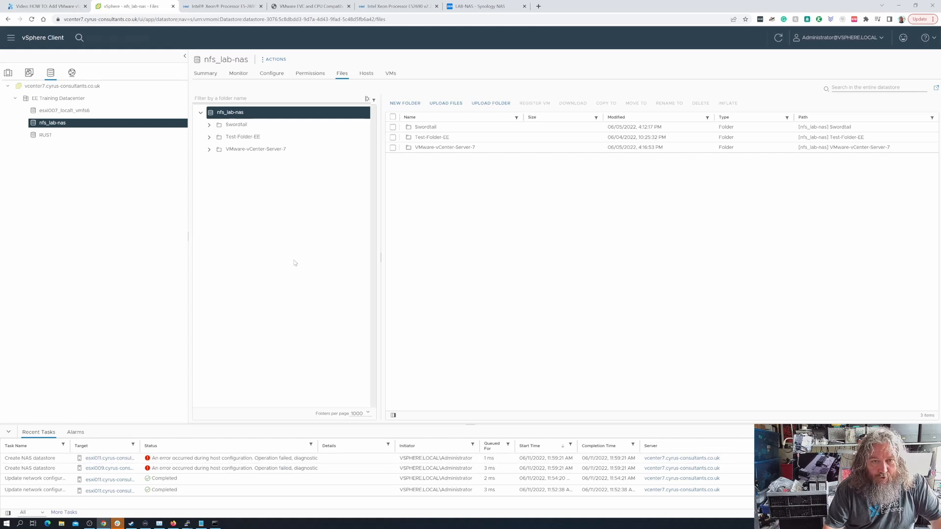
- Check nfs_lab-nas's Hosts tab, which lists only esxi007, and open its ACTIONS menu
left_click(367, 76)
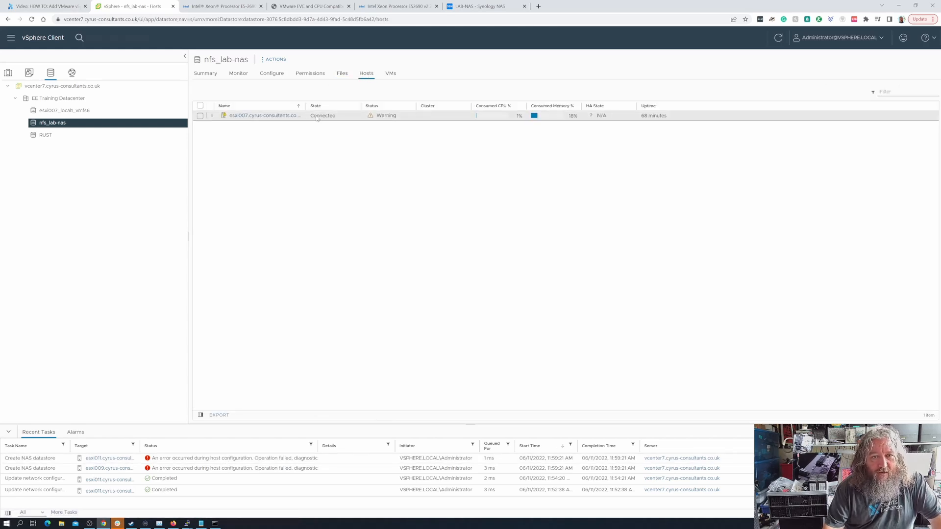
left_click_drag(307, 106, 334, 105)
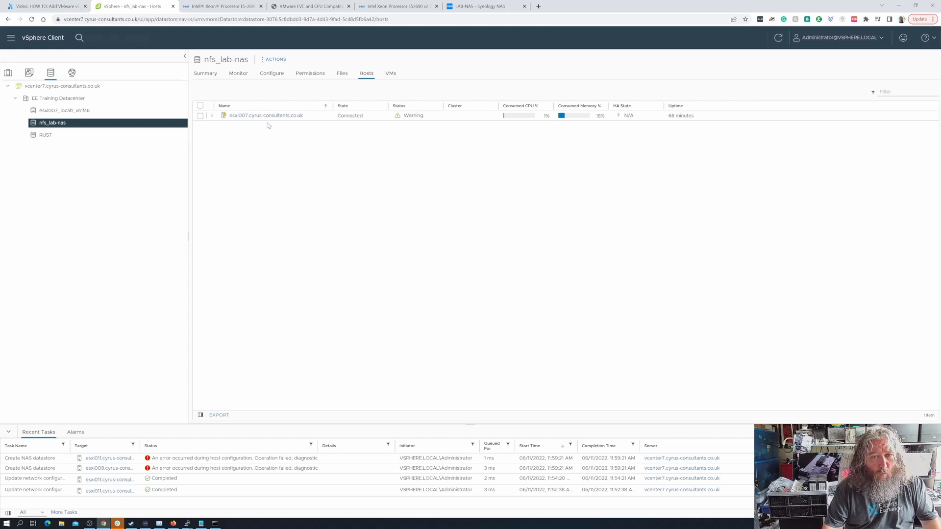
left_click(275, 59)
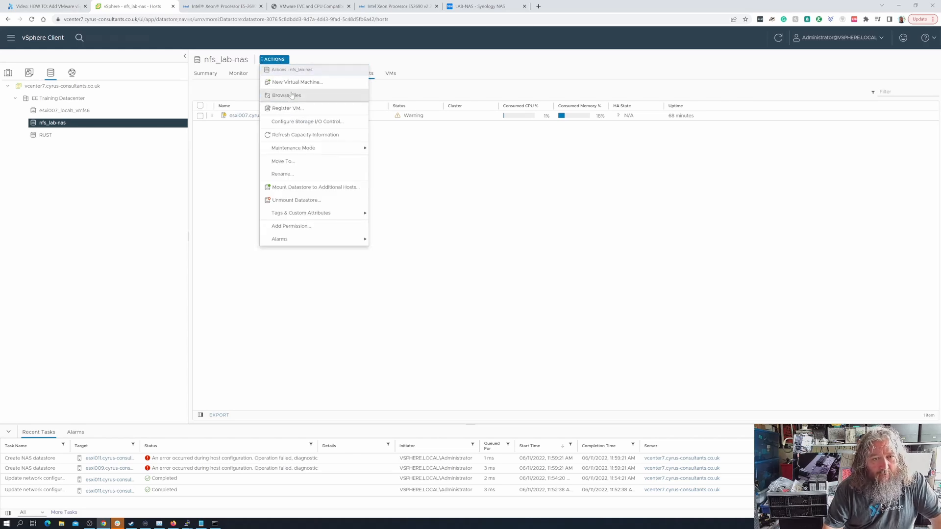
- Mount nfs_lab-nas on esxi009 and esxi011, then widen the Name and State columns to confirm
left_click(307, 190)
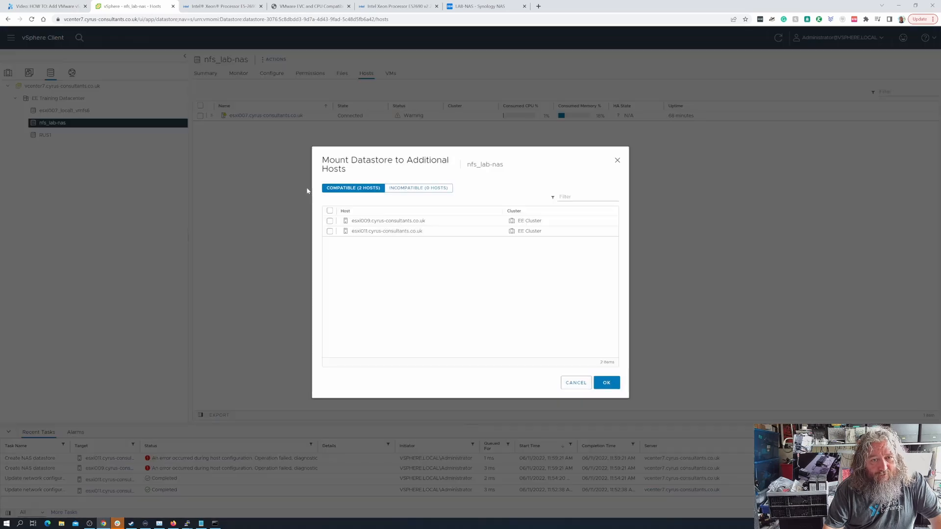
left_click(330, 210)
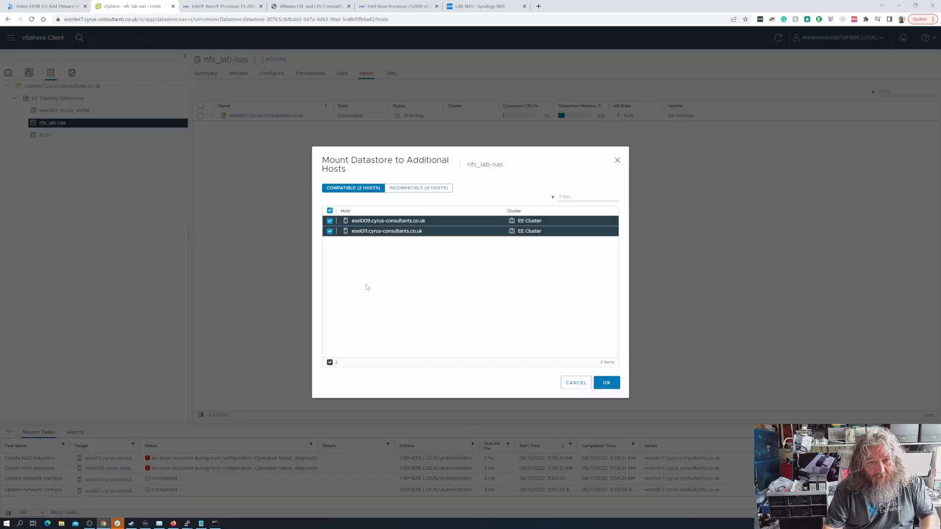
left_click(607, 383)
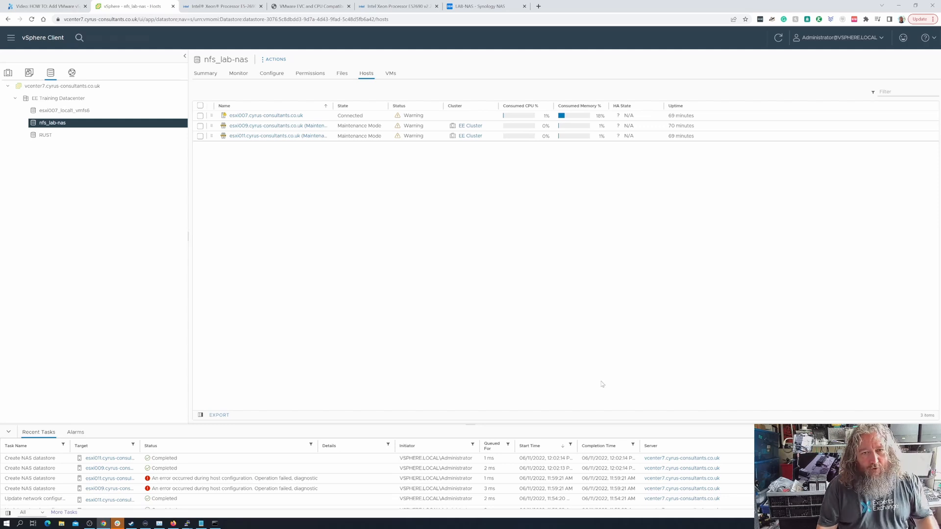
left_click_drag(387, 105, 439, 106)
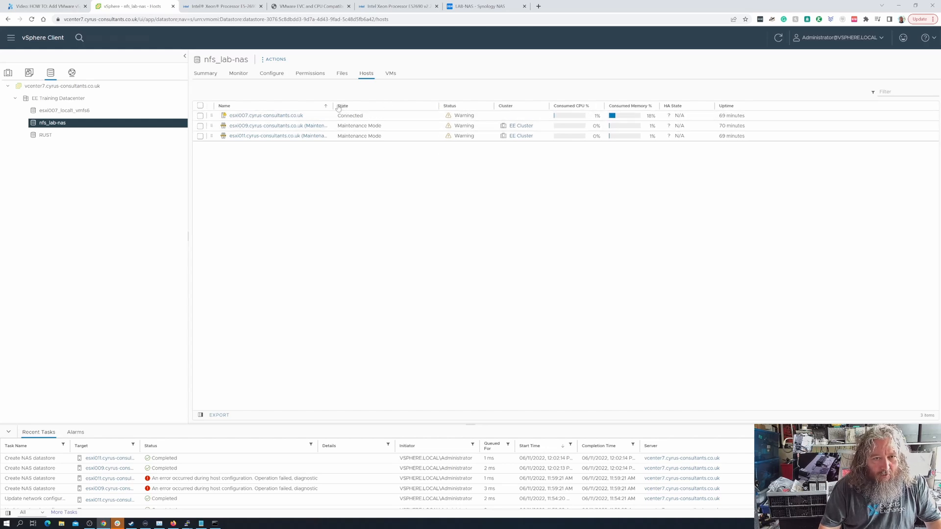
left_click_drag(334, 105, 367, 106)
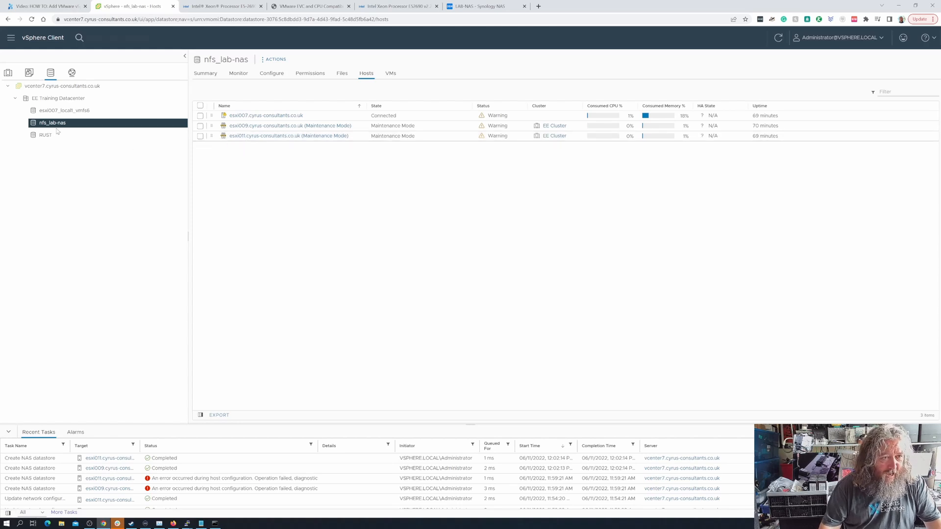
- Verify nfs_lab-nas in the Datastores tabs of esxi009, esxi011 and esxi007, then return to LAB-NAS
left_click(8, 72)
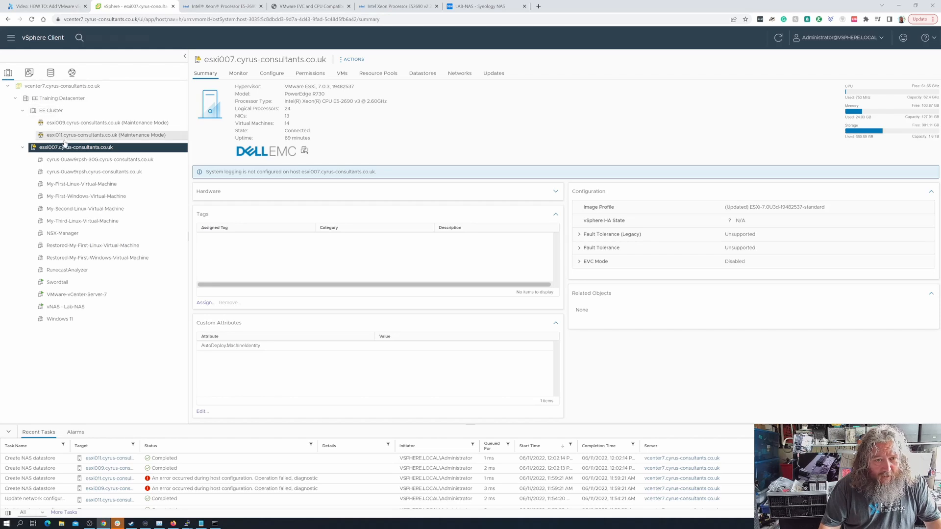
left_click(103, 122)
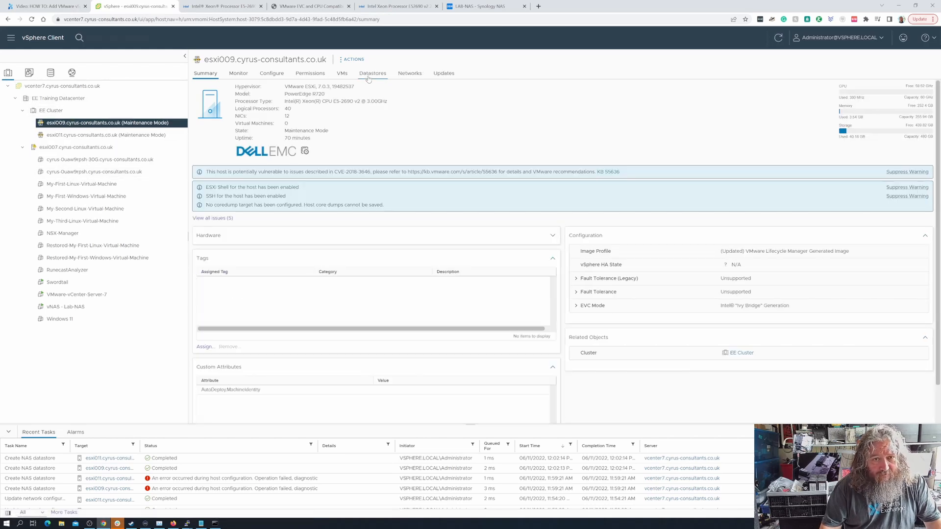
left_click(373, 73)
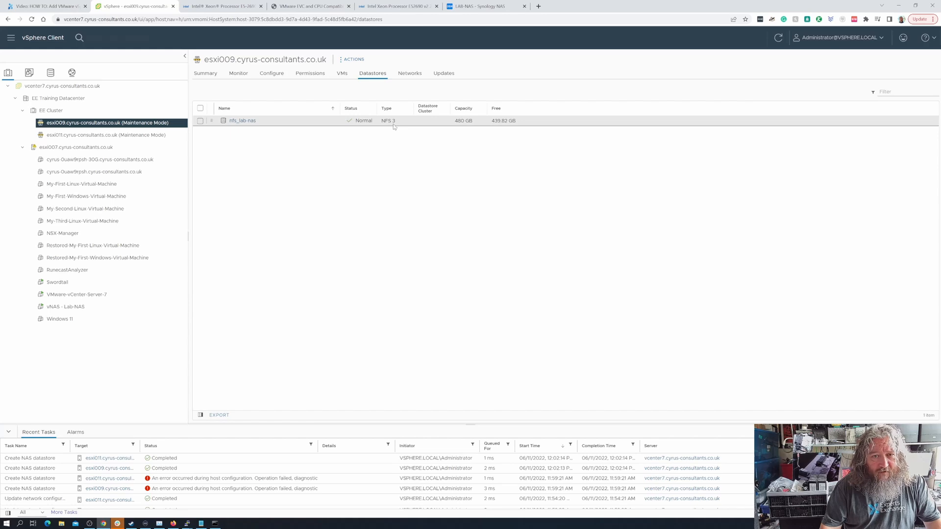
left_click(152, 135)
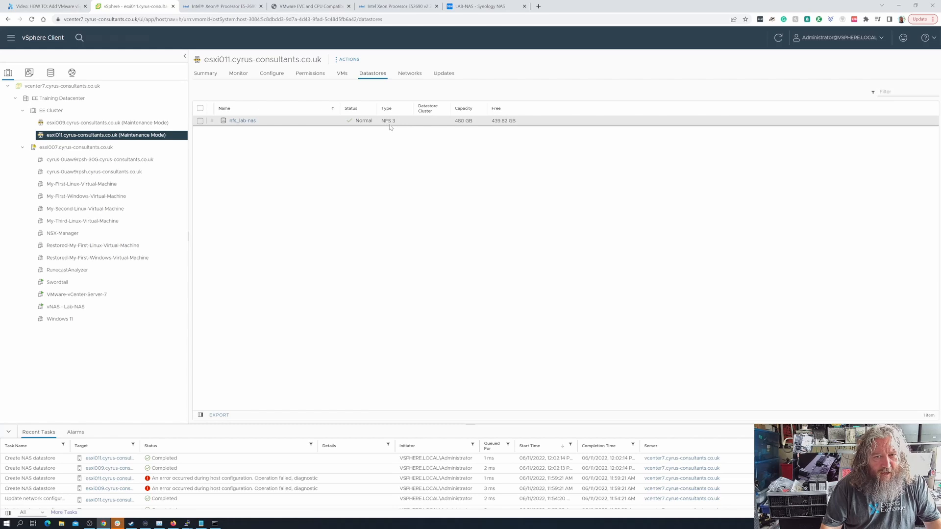
left_click(107, 148)
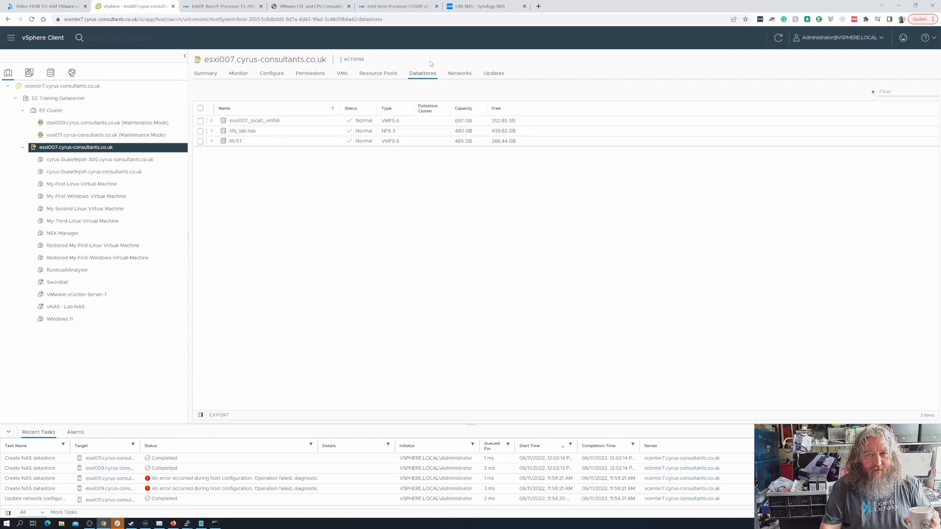
left_click(487, 6)
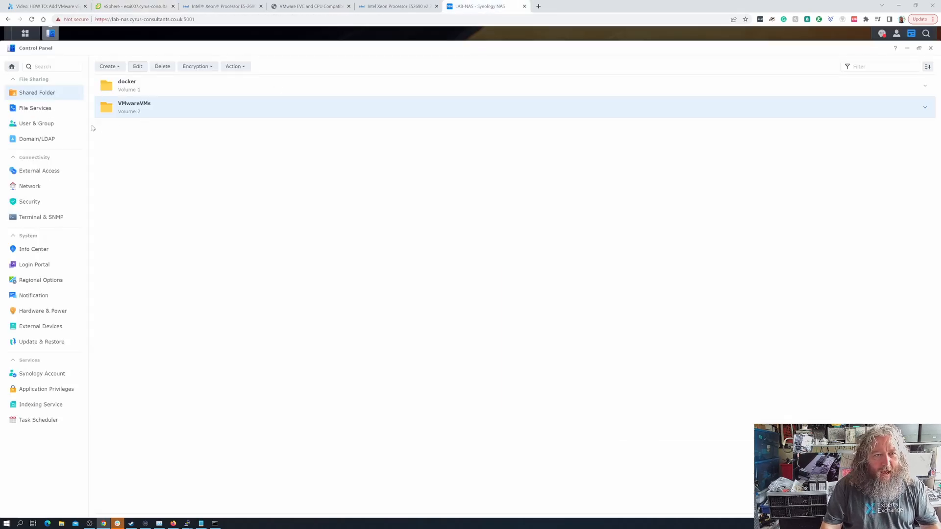
- Review DSM's NFS file service and Advanced Settings without changes, then go back to vSphere Client
left_click(25, 33)
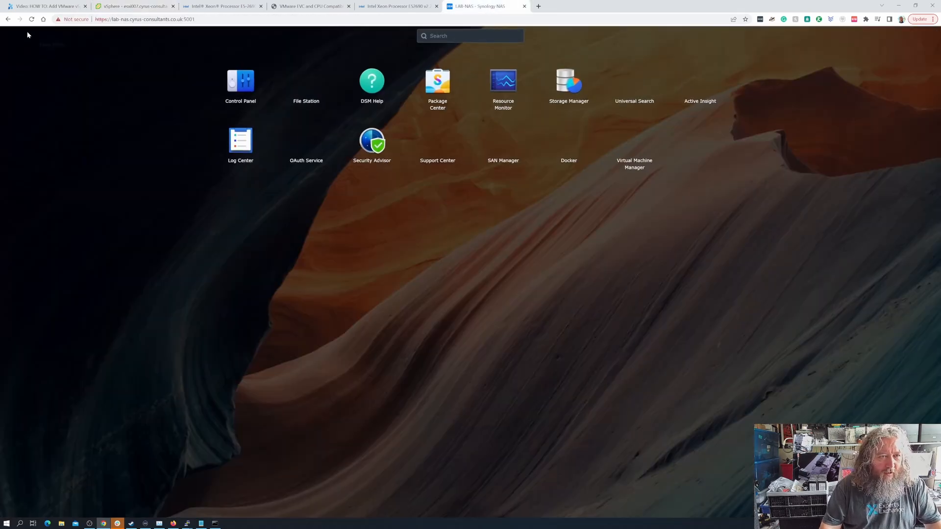
left_click(317, 98)
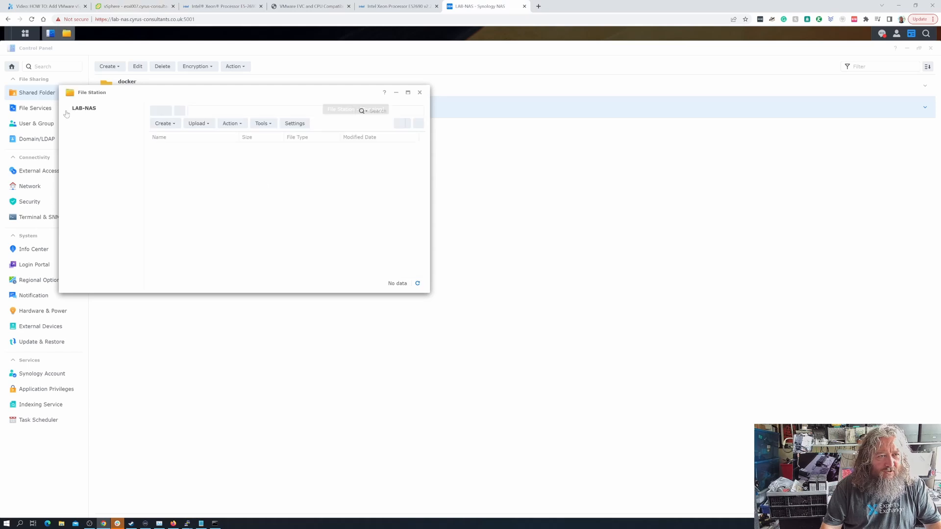
left_click(420, 92)
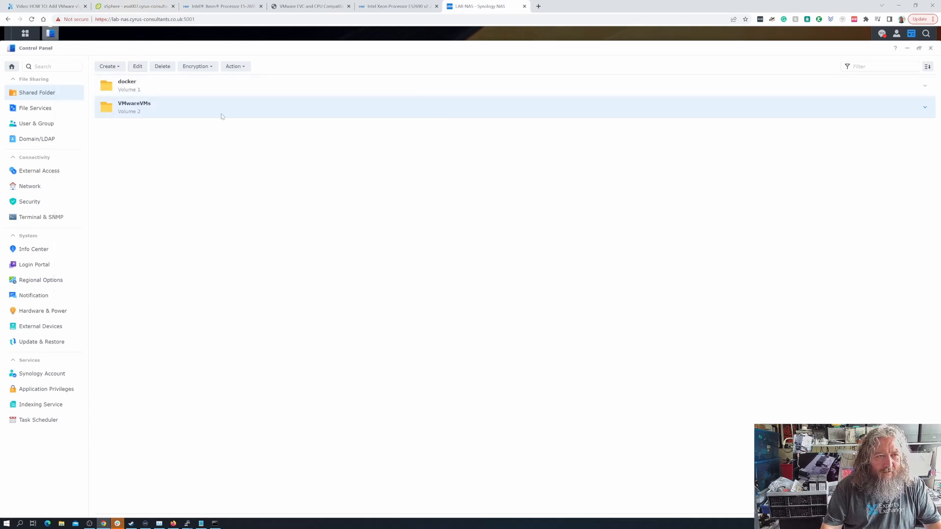
left_click(44, 115)
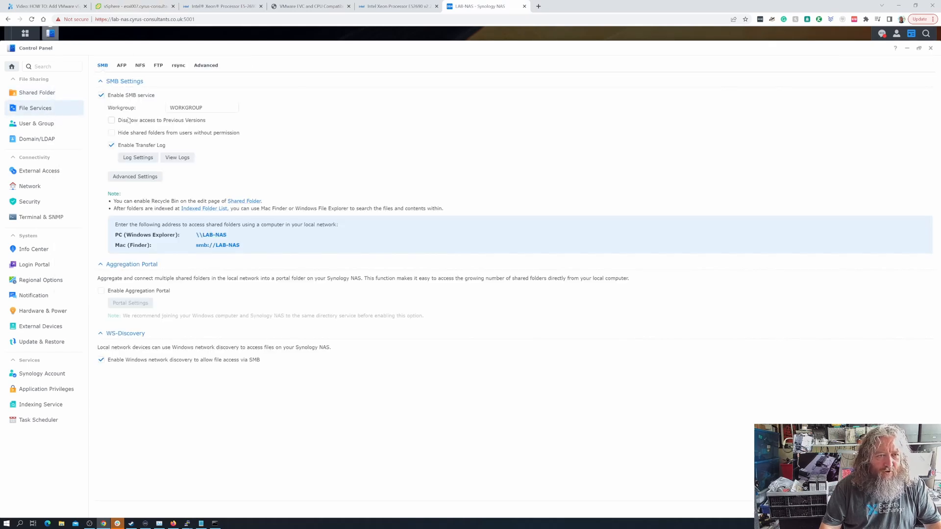
left_click(141, 70)
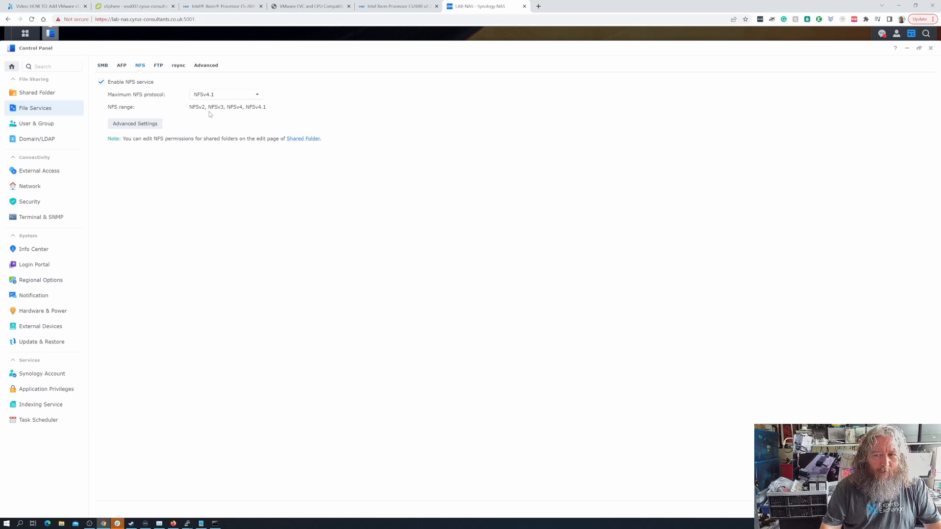
left_click(152, 126)
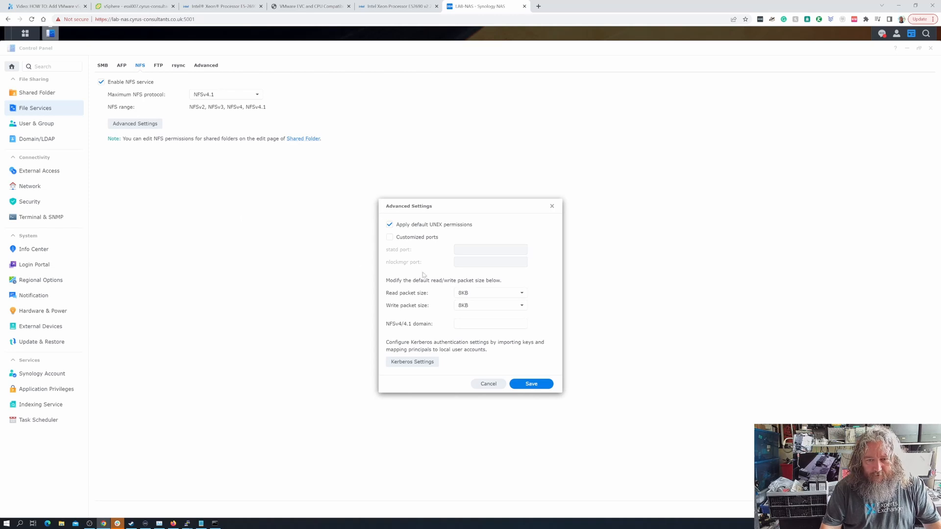
left_click(489, 385)
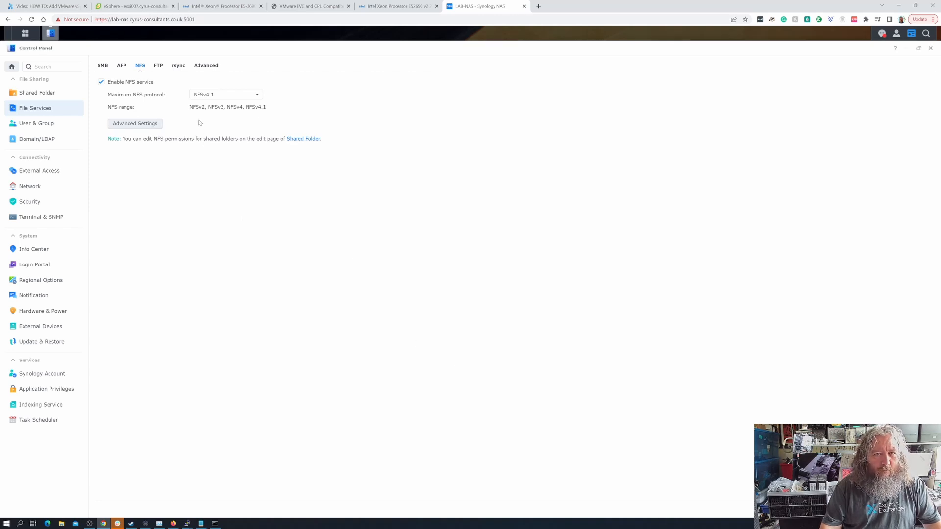
left_click(144, 9)
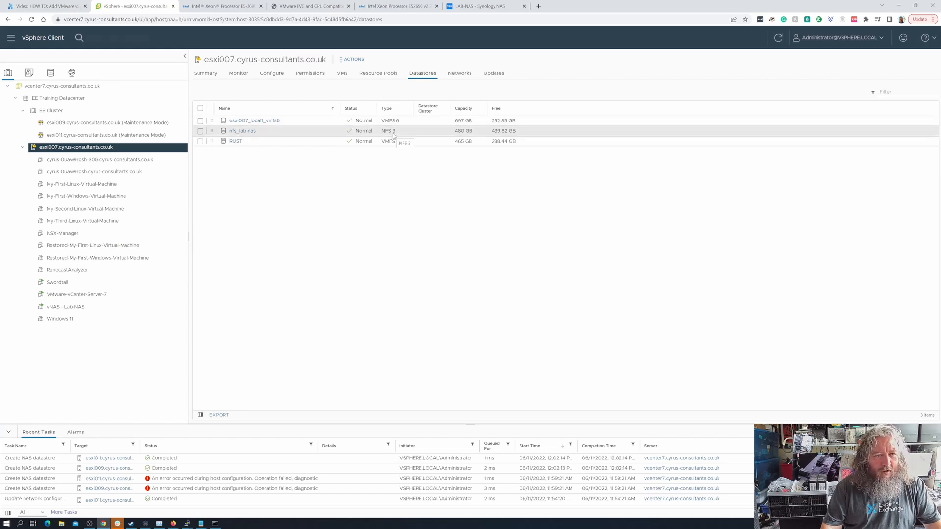
- Confirm nfs_lab-nas appears in the datastores of both esxi009 and esxi011
left_click(129, 123)
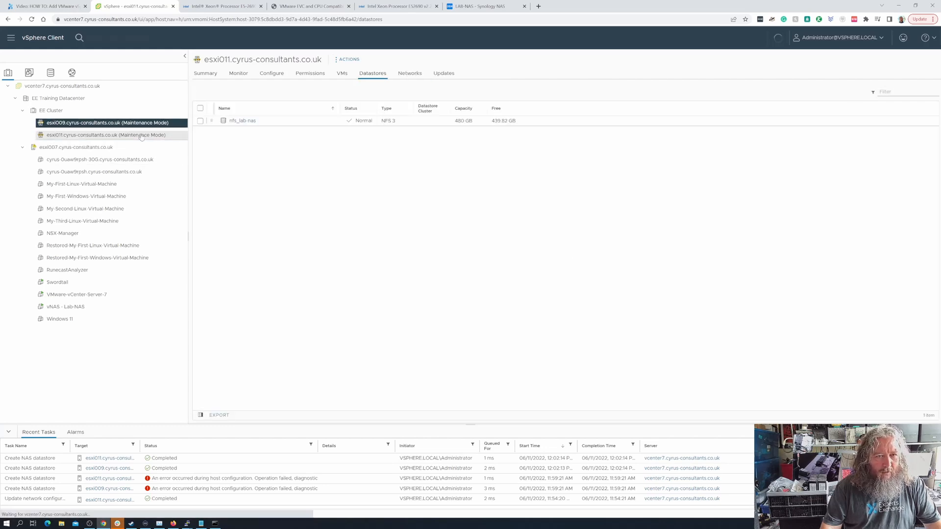
left_click(141, 136)
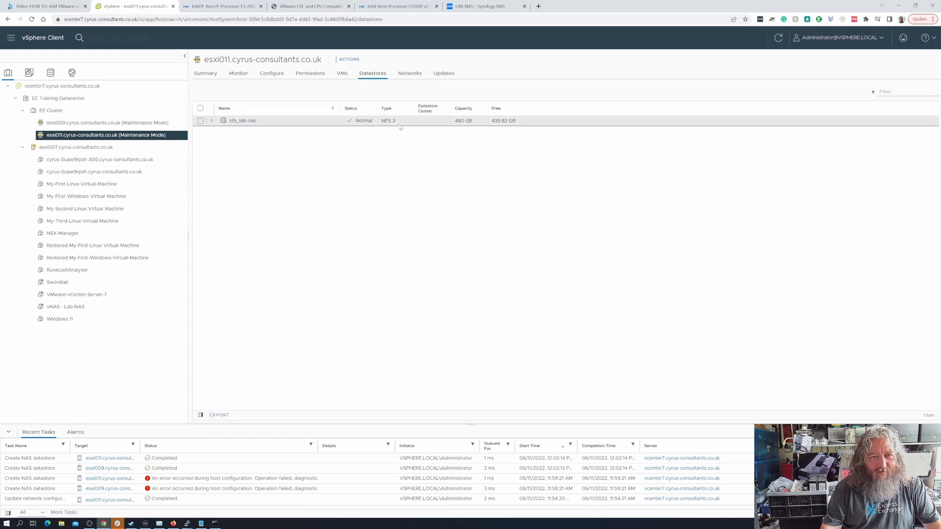
left_click(129, 123)
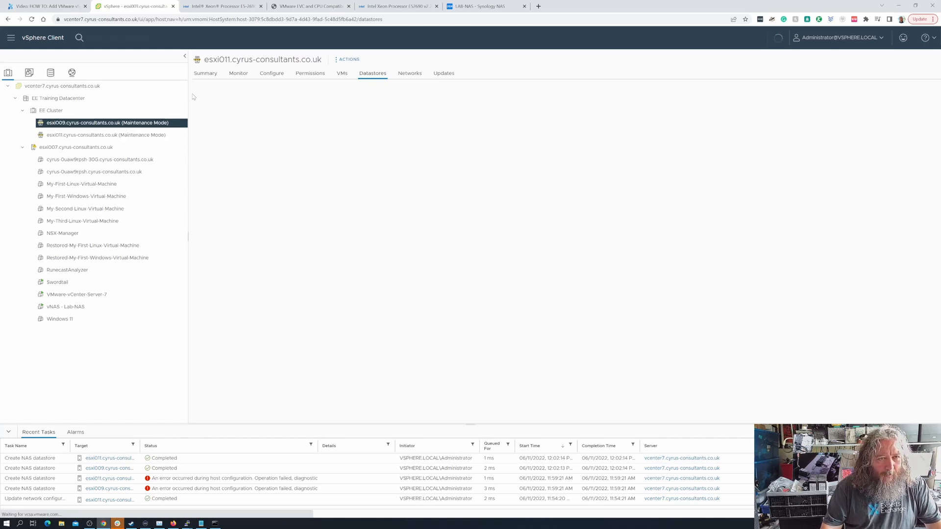
- Show esxi009's Summary page, briefly rechecking the Synology NFS settings before returning to it
left_click(206, 75)
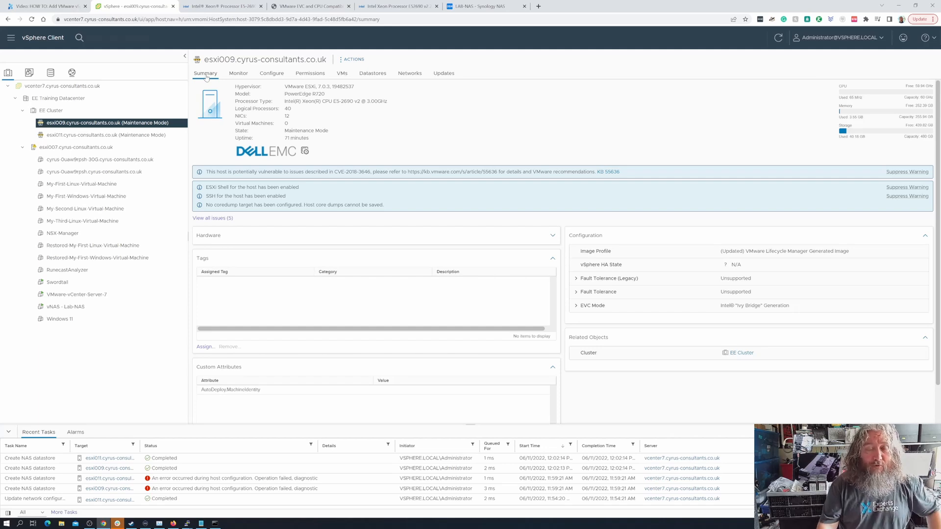
left_click(470, 7)
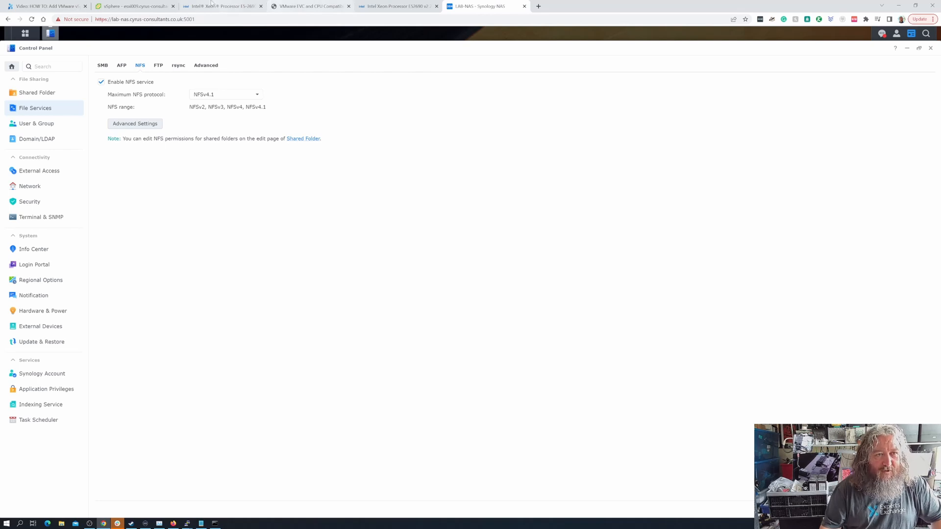
left_click(118, 7)
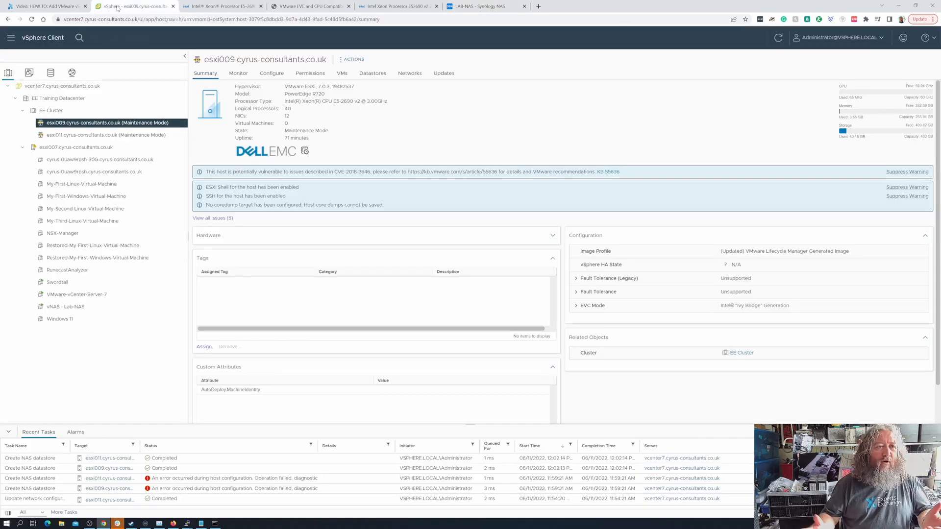